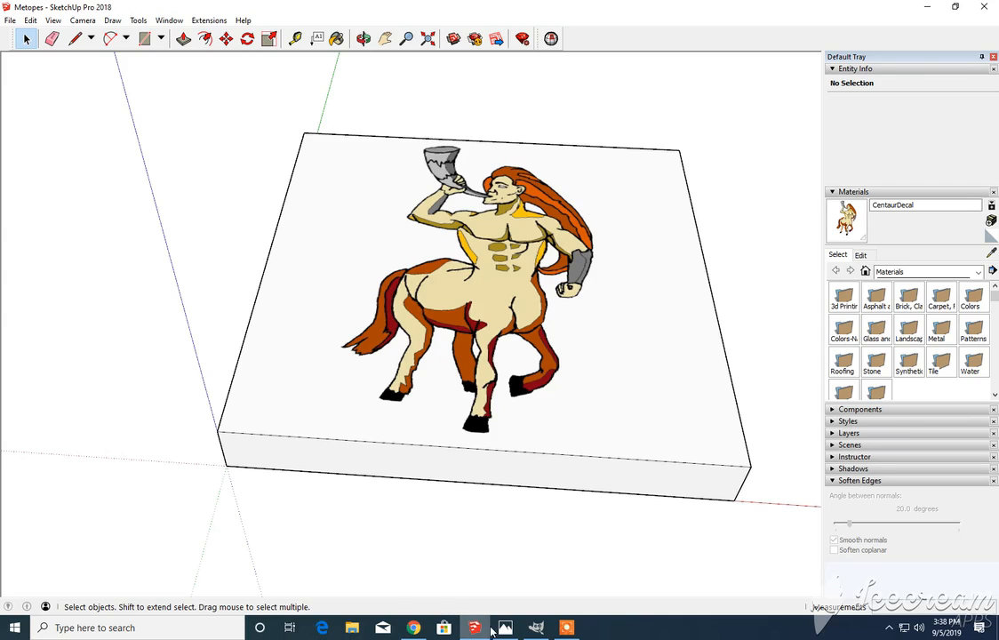
Step: Switch to Chrome and close the Medusa artwork page to get back to the Google image results
click(413, 628)
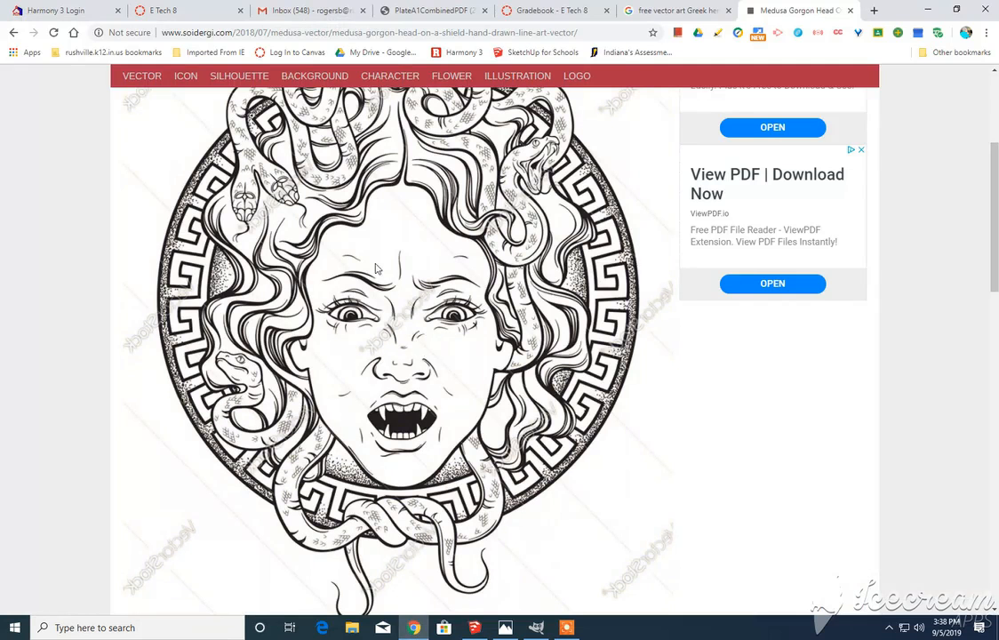
click(14, 33)
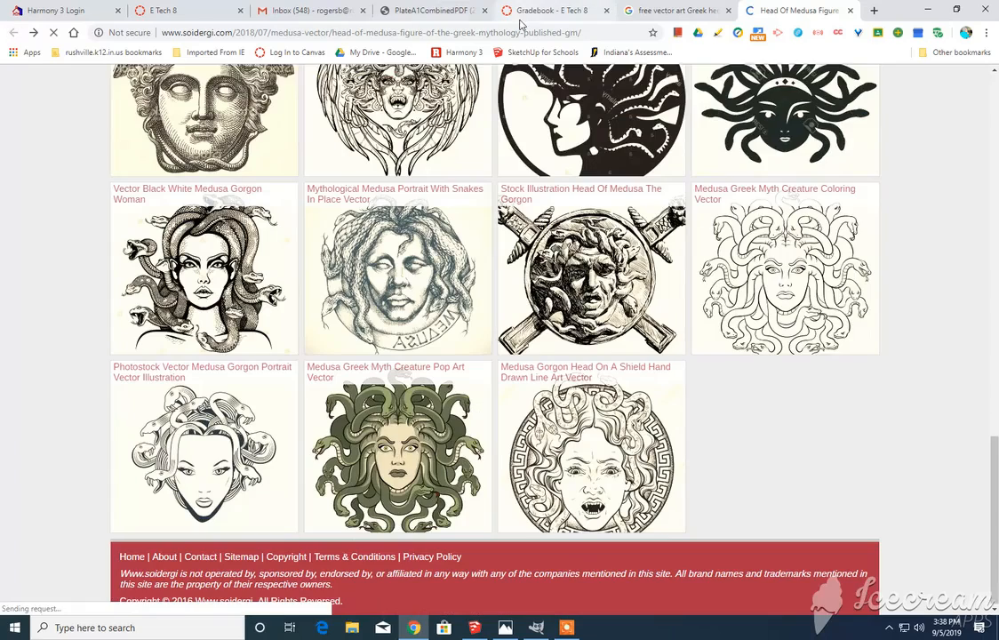
click(849, 10)
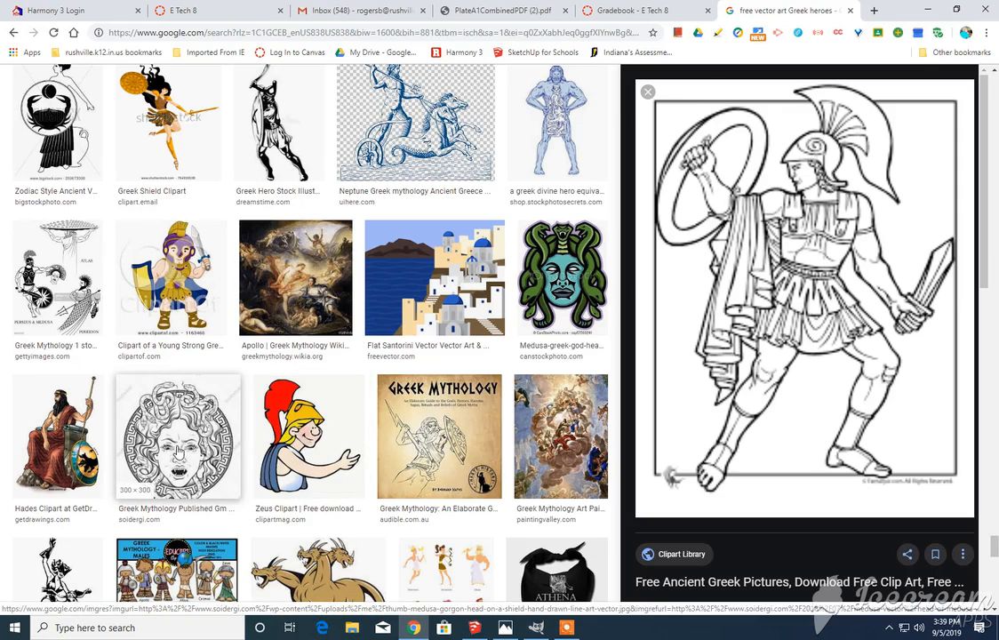
Step: Preview the Medusa shield image and its dreamstime.com relative, and open the soidergi.com source page of the Medusa shield image
click(176, 453)
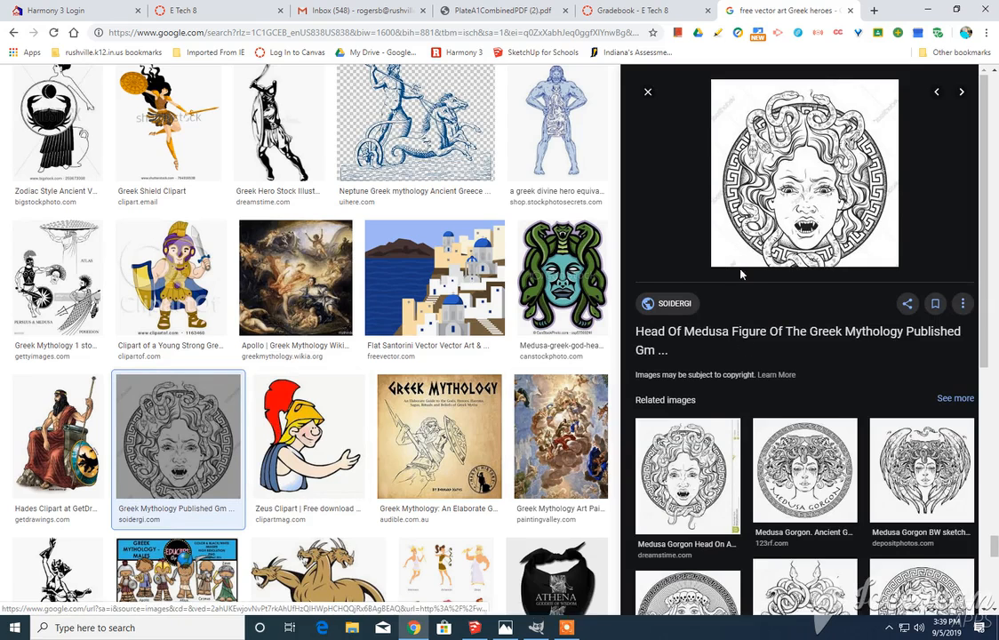
click(690, 475)
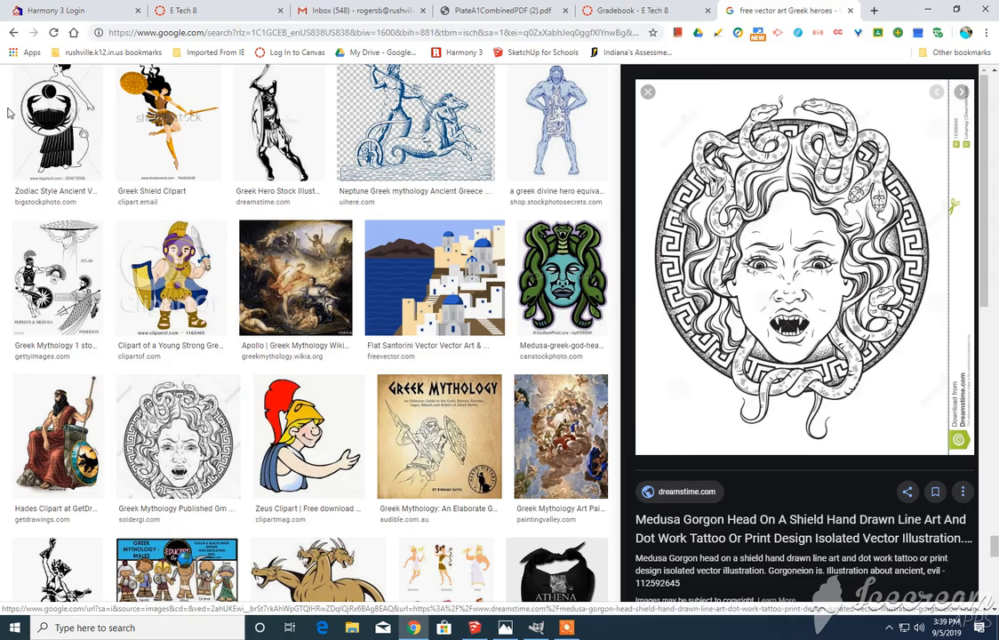
click(14, 32)
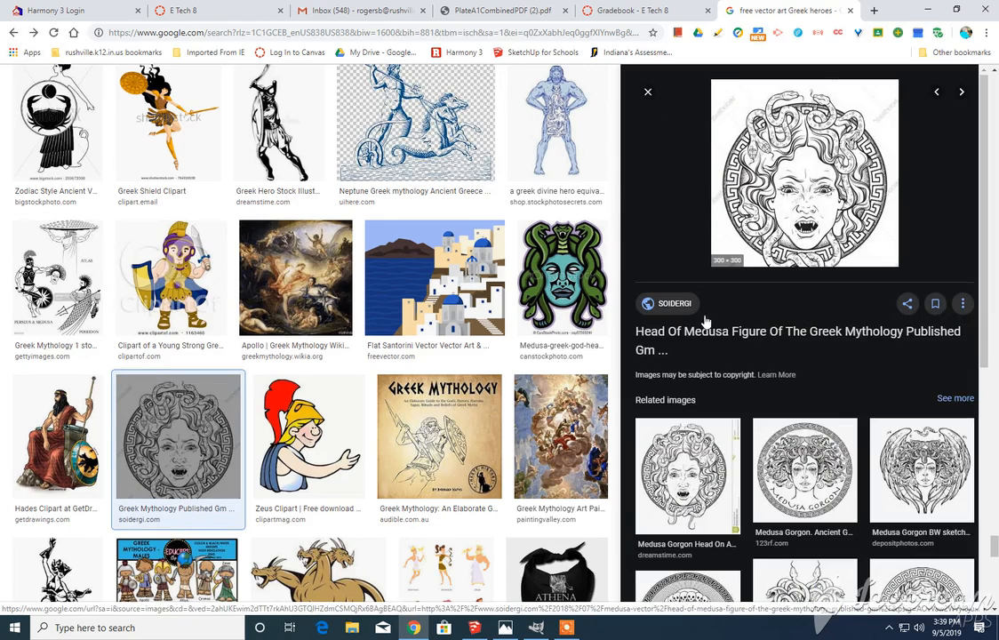
click(673, 306)
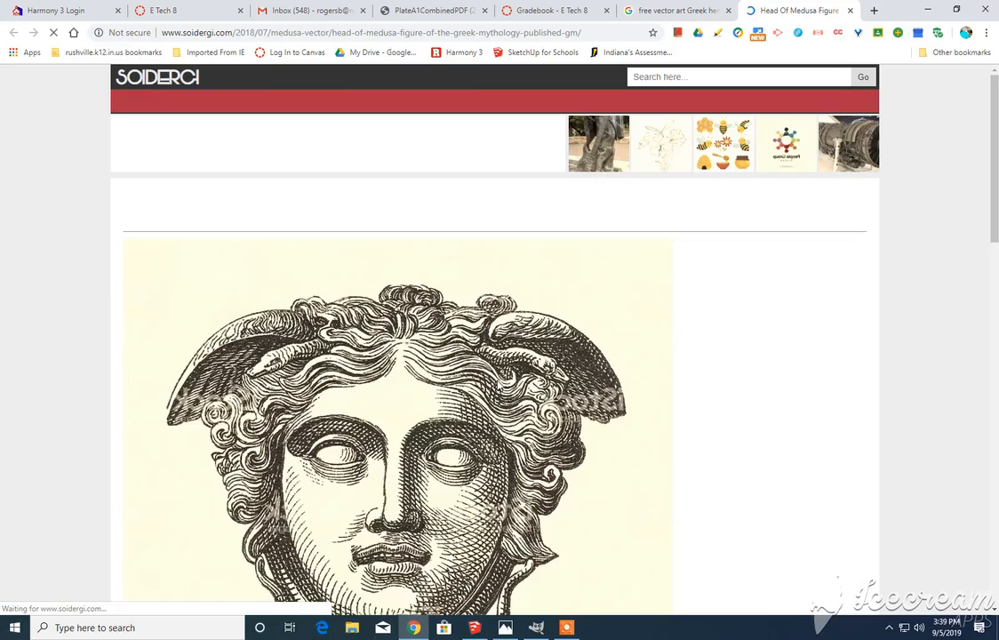
Step: Open the "Medusa Gorgon Head On A Shield Hand Drawn Line Art Vector" page from the related artworks
scroll(533, 382, down, 3)
scroll(539, 380, down, 8)
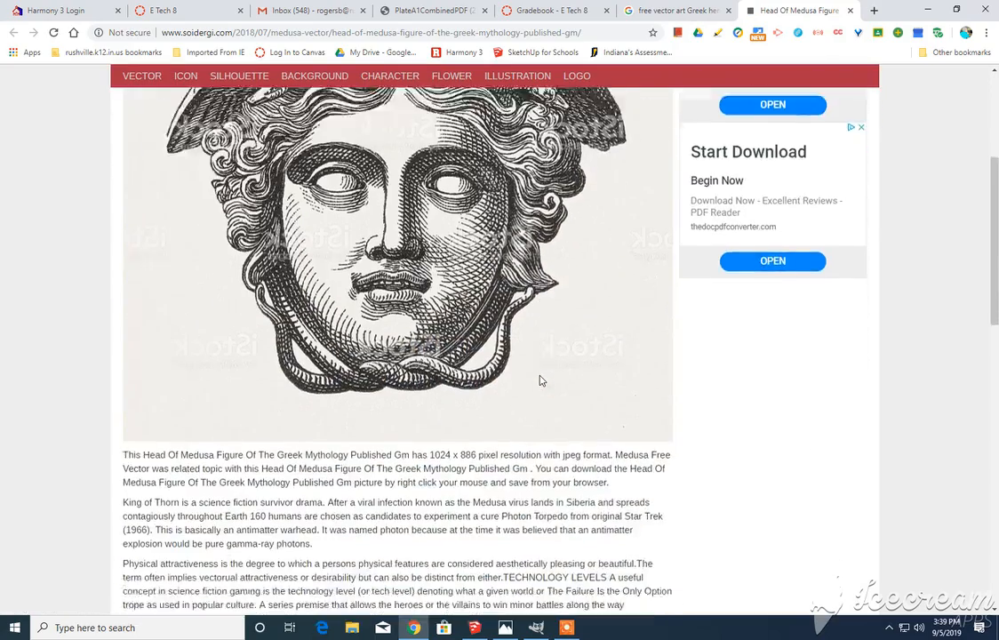
scroll(539, 382, down, 5)
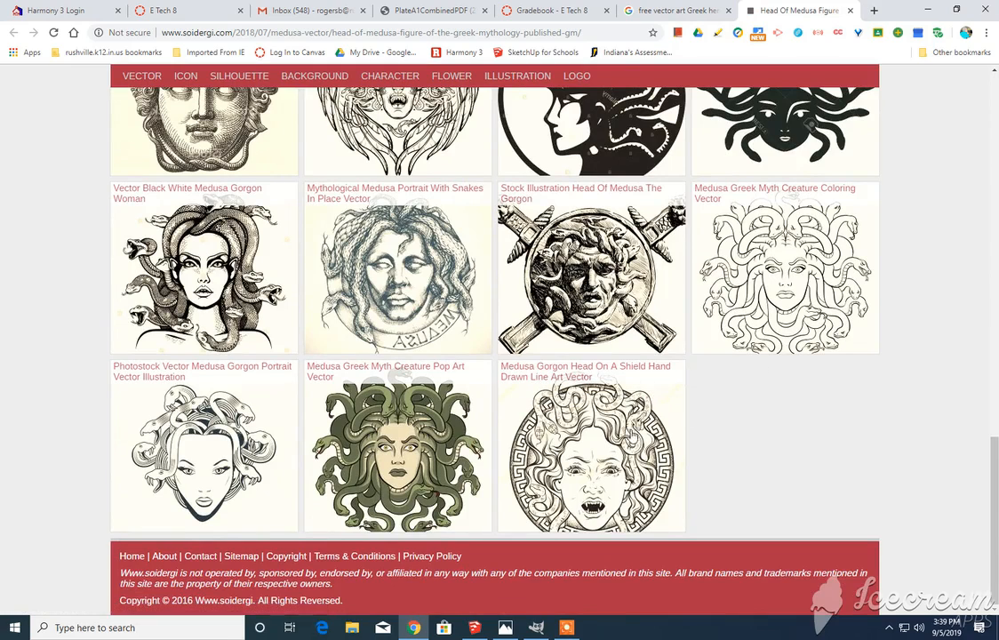
click(503, 384)
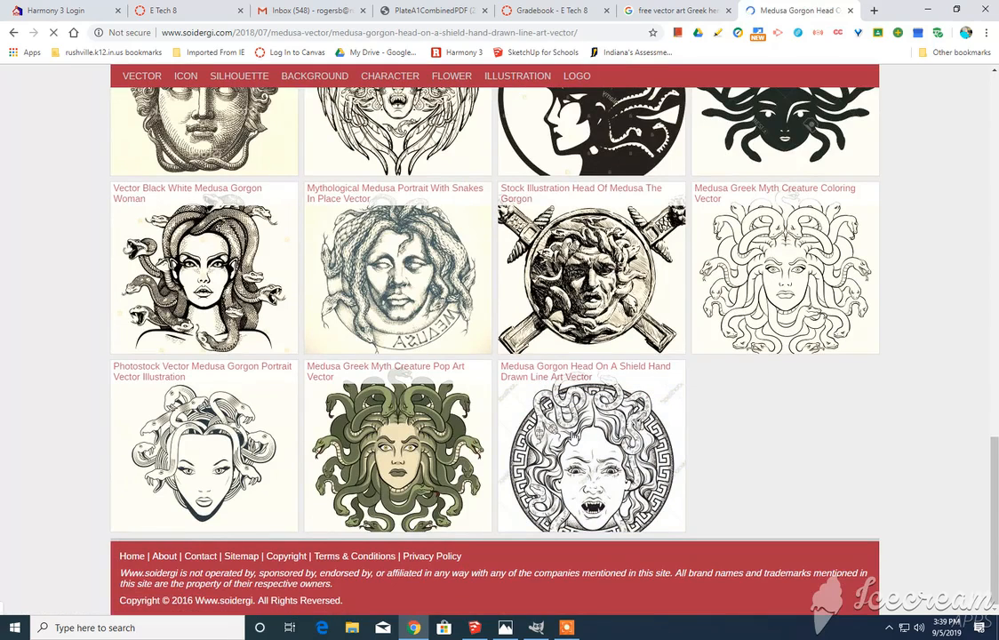
Step: Start saving the full-size Medusa shield image as a JPEG in the GreekArchitecture folder, and cancel the save
scroll(678, 416, down, 2)
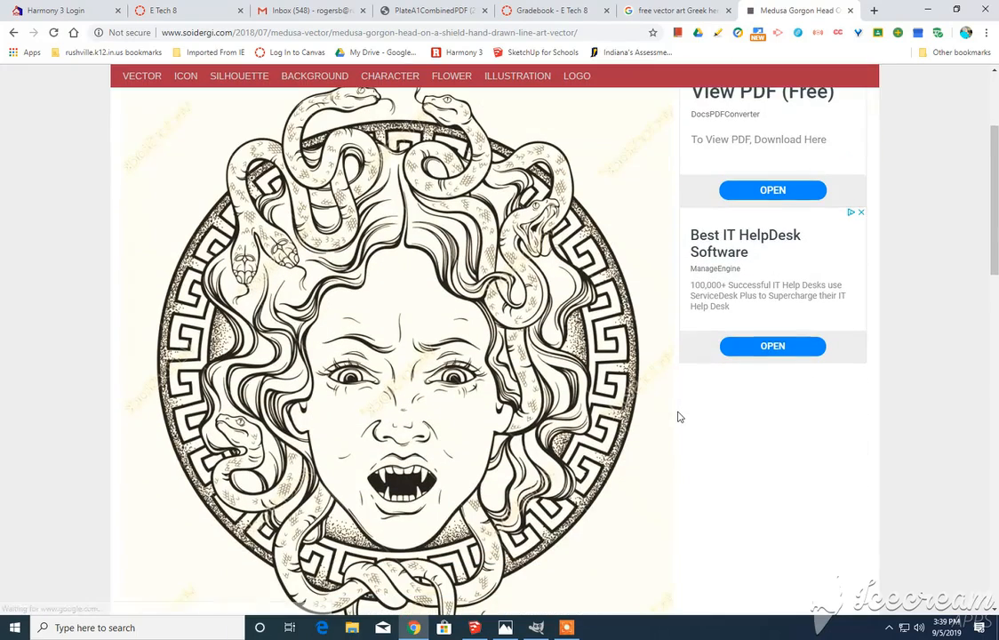
scroll(677, 416, down, 1)
scroll(678, 416, up, 1)
right_click(391, 368)
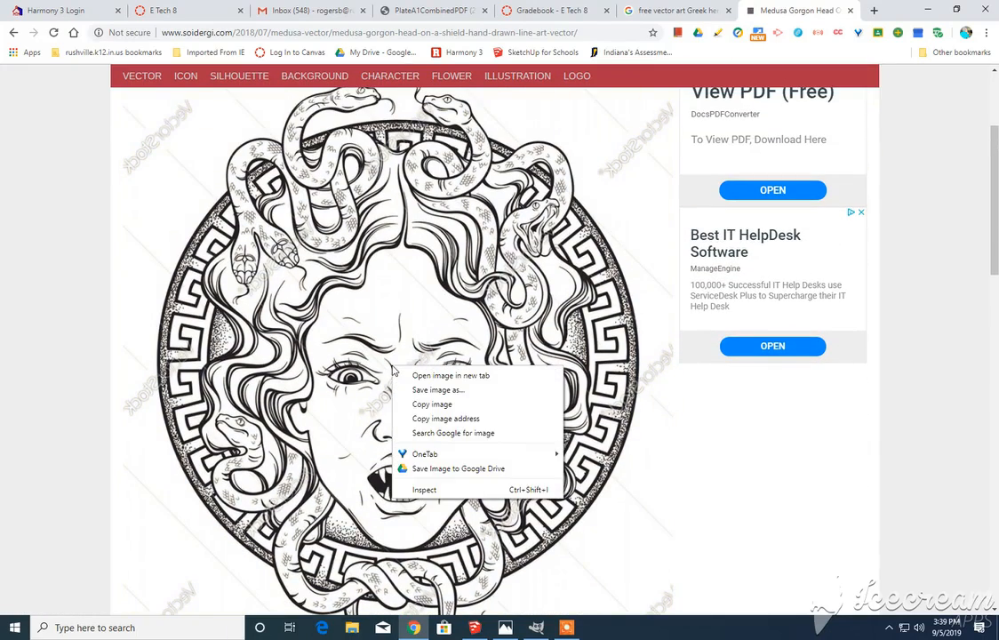
click(433, 402)
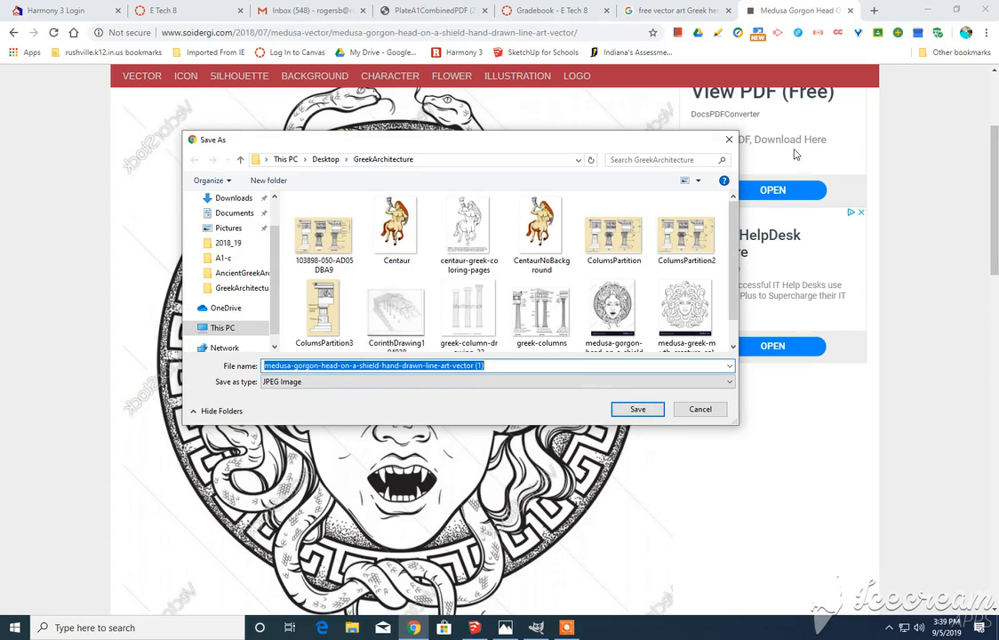
click(728, 142)
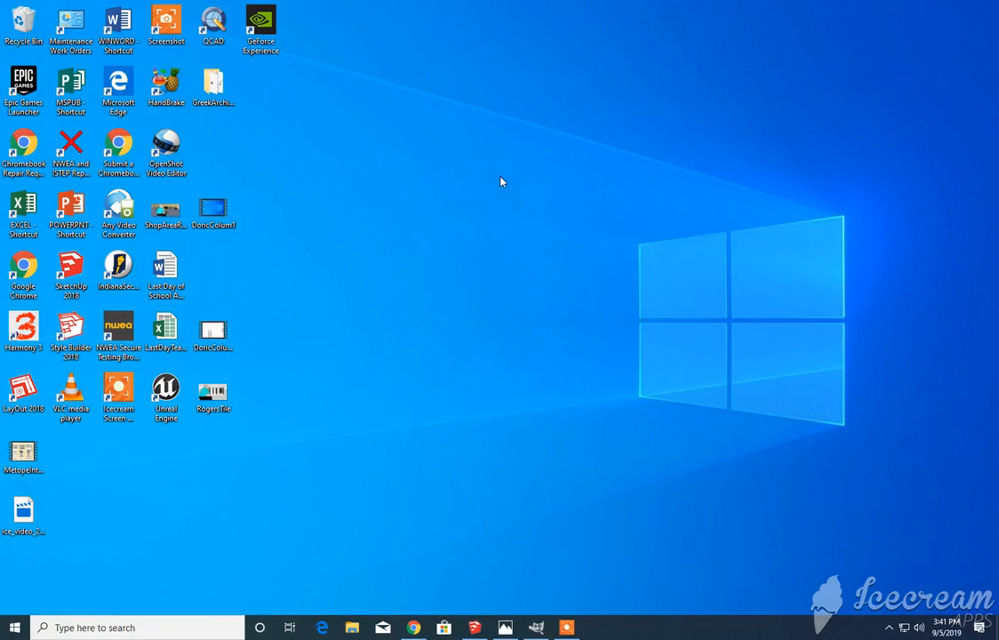
Step: Look through the image files in the GreekArchitecture folder on the desktop and close it
double_click(210, 86)
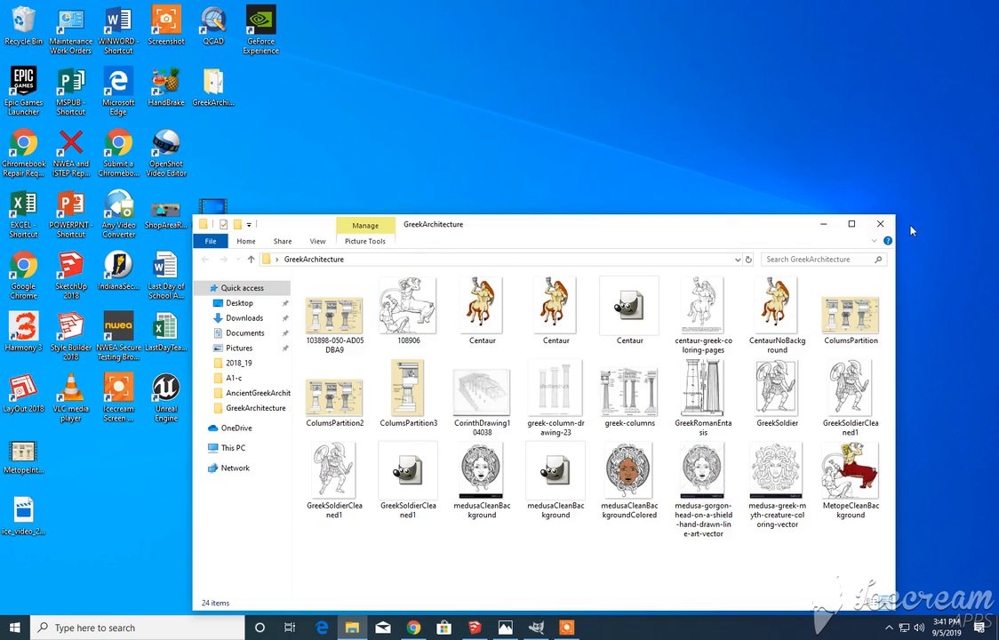
click(880, 224)
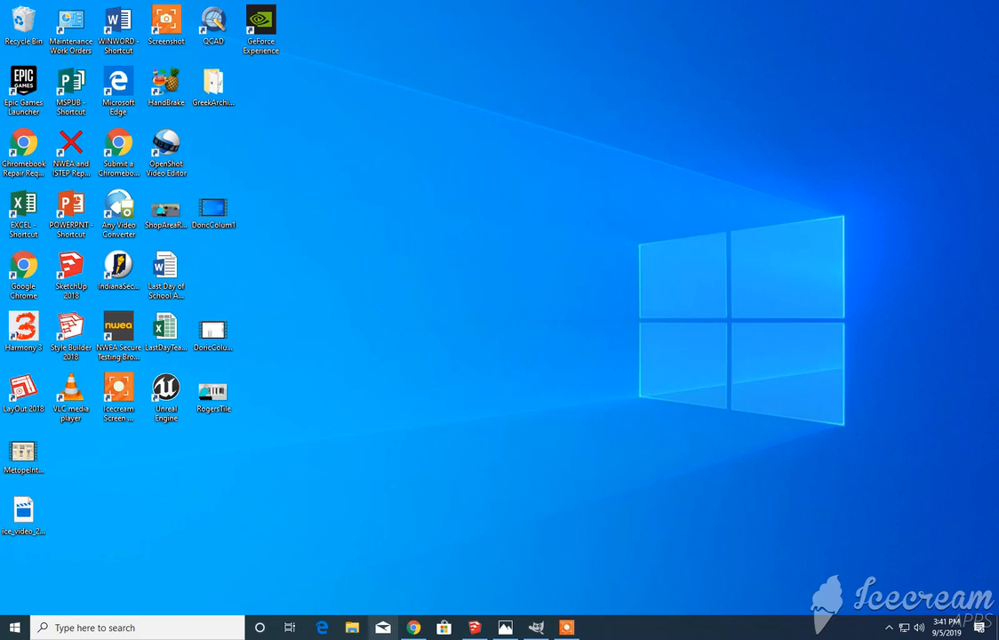
Step: Launch GIMP 2.10.12 and open medusa-gorgon-head-on-a-shield-hand-drawn-line-art-vector.jpg from the GreekArchitecture folder
click(15, 627)
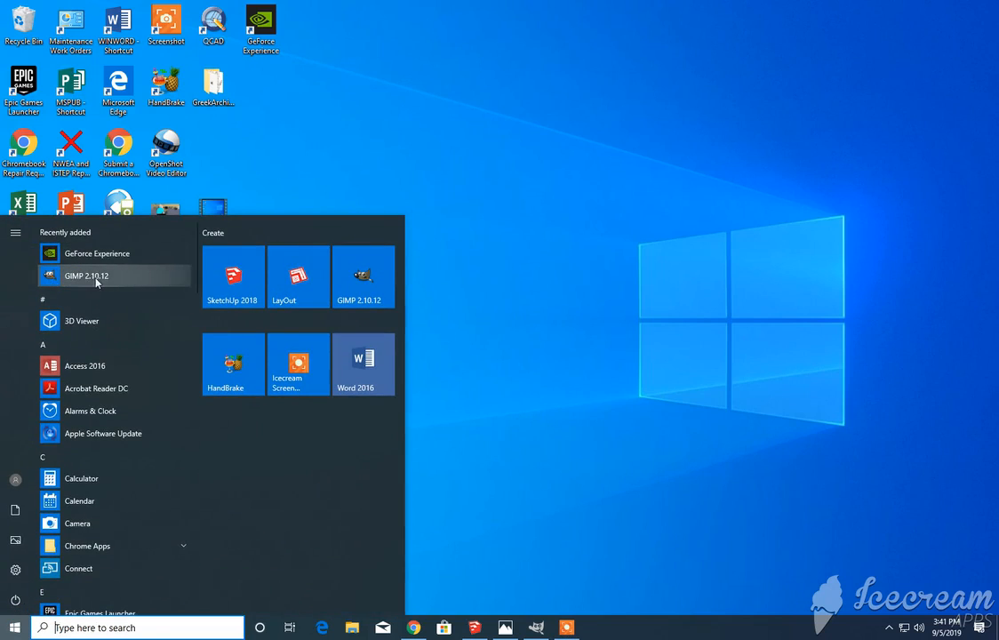
click(361, 289)
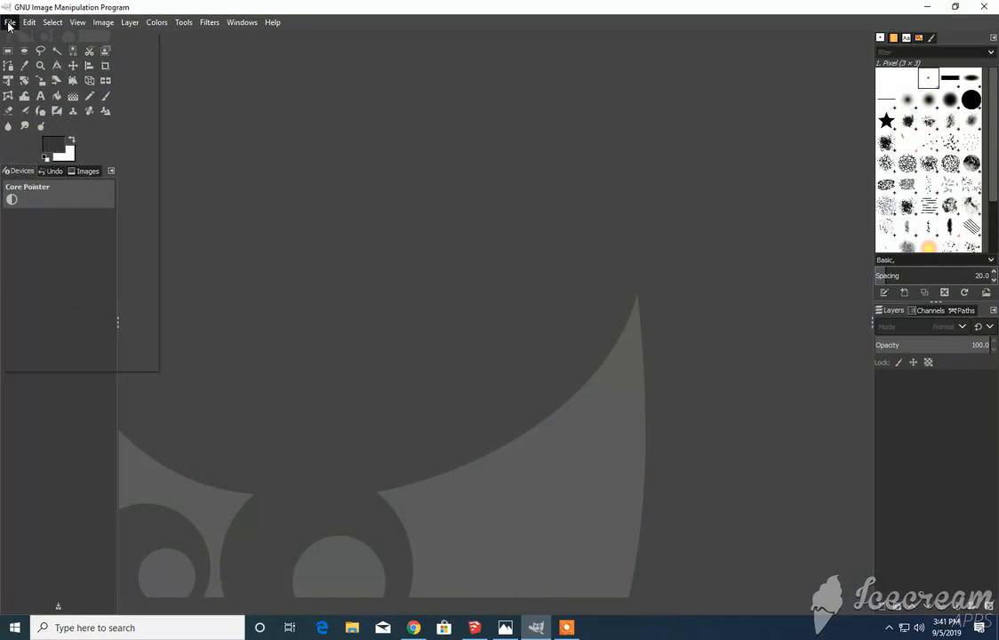
click(9, 22)
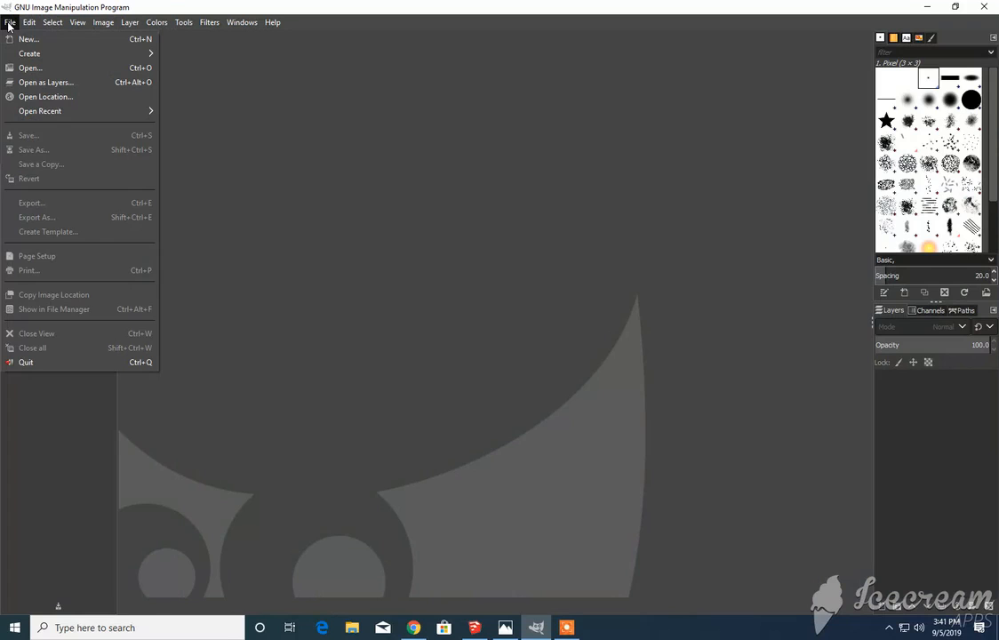
click(29, 69)
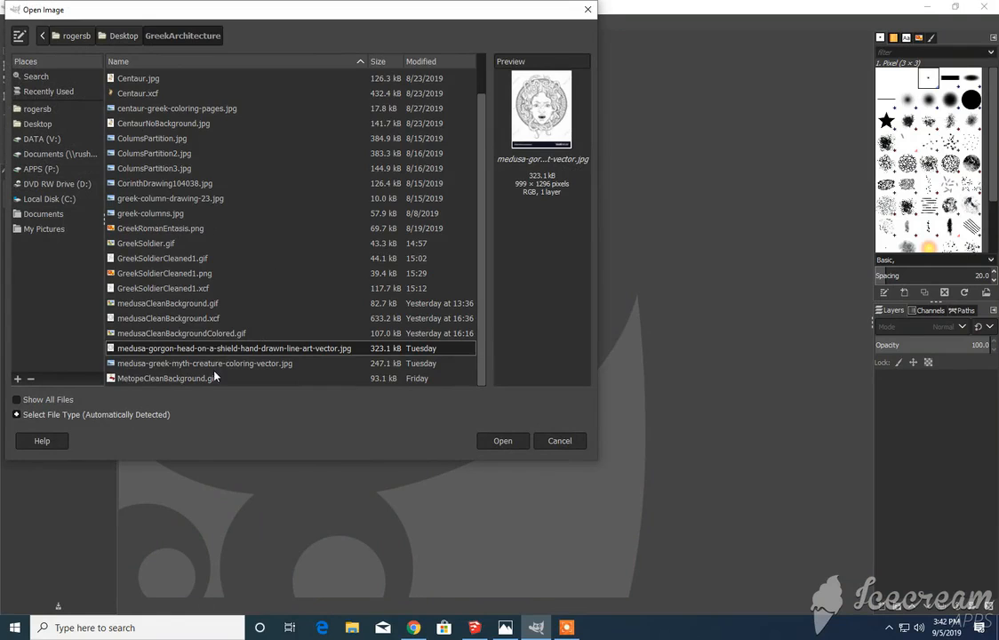
click(140, 348)
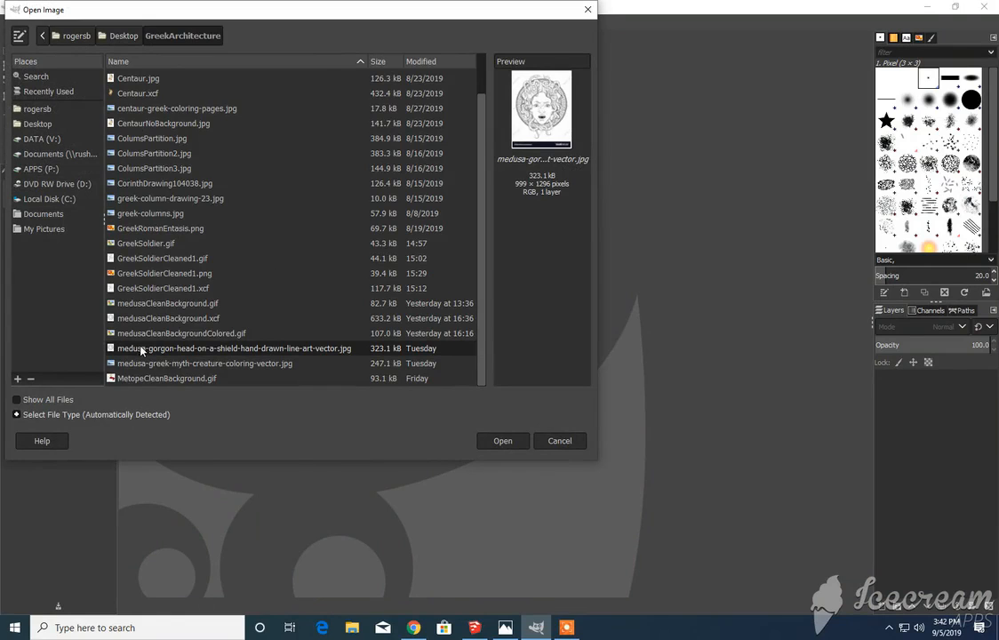
click(503, 442)
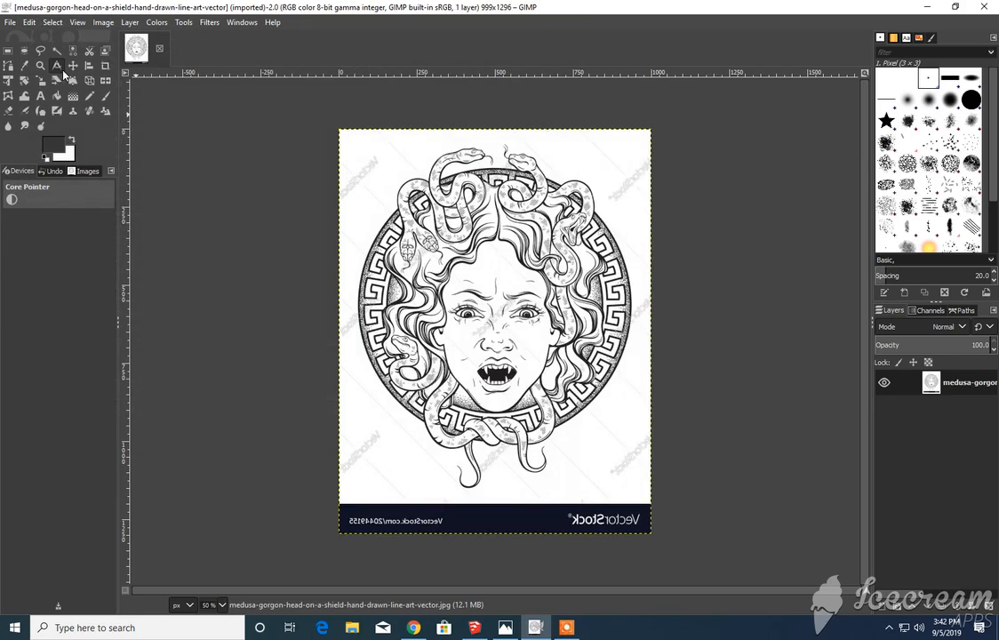
Step: Examine the line edges and the faint watermark around Medusa's eye and eyebrow at high magnification
click(40, 65)
click(415, 295)
click(466, 307)
click(469, 302)
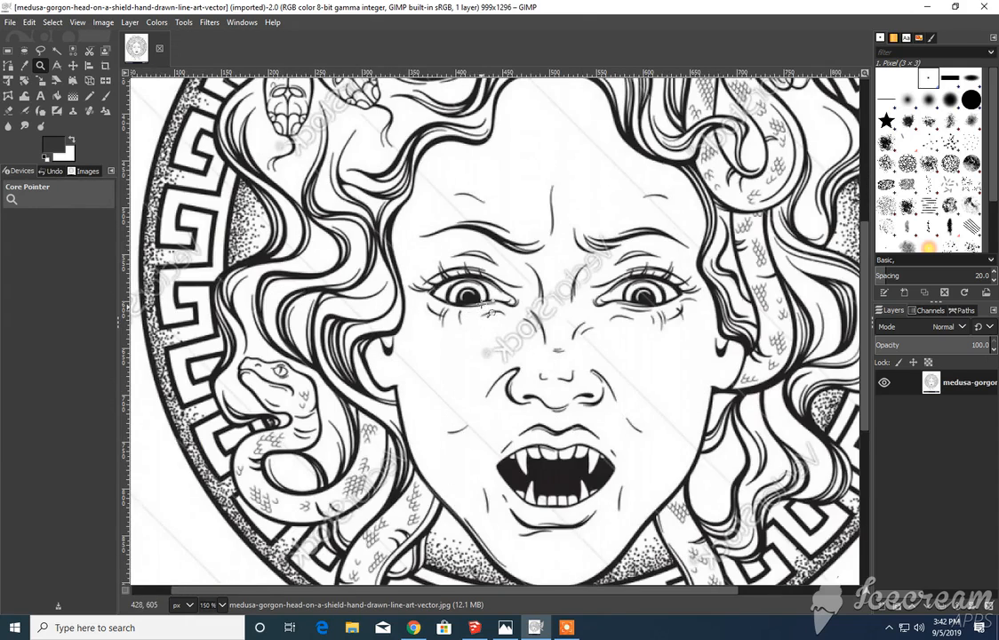
click(473, 296)
click(473, 296)
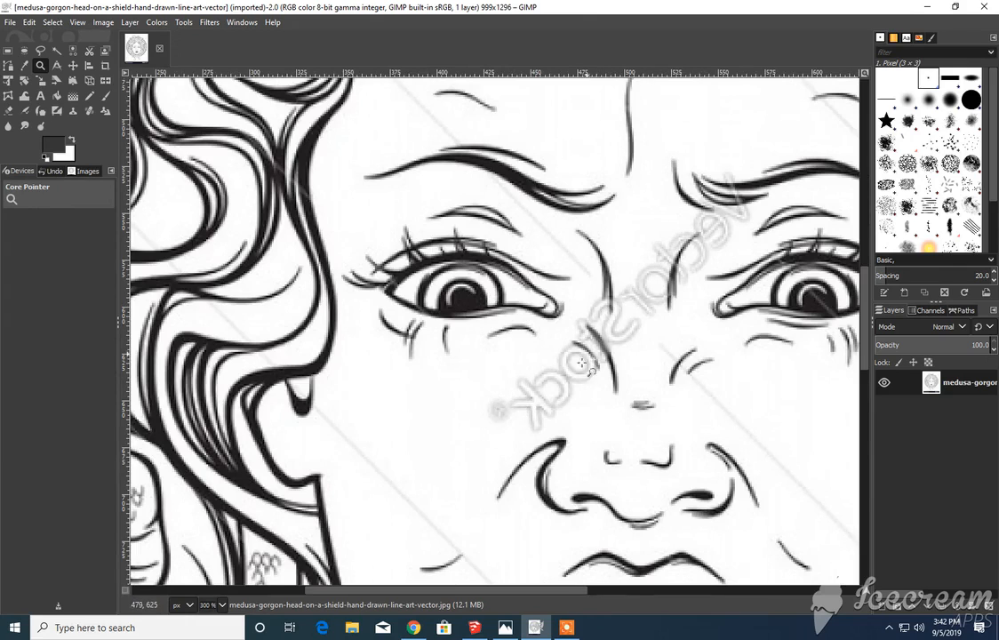
click(476, 289)
click(426, 250)
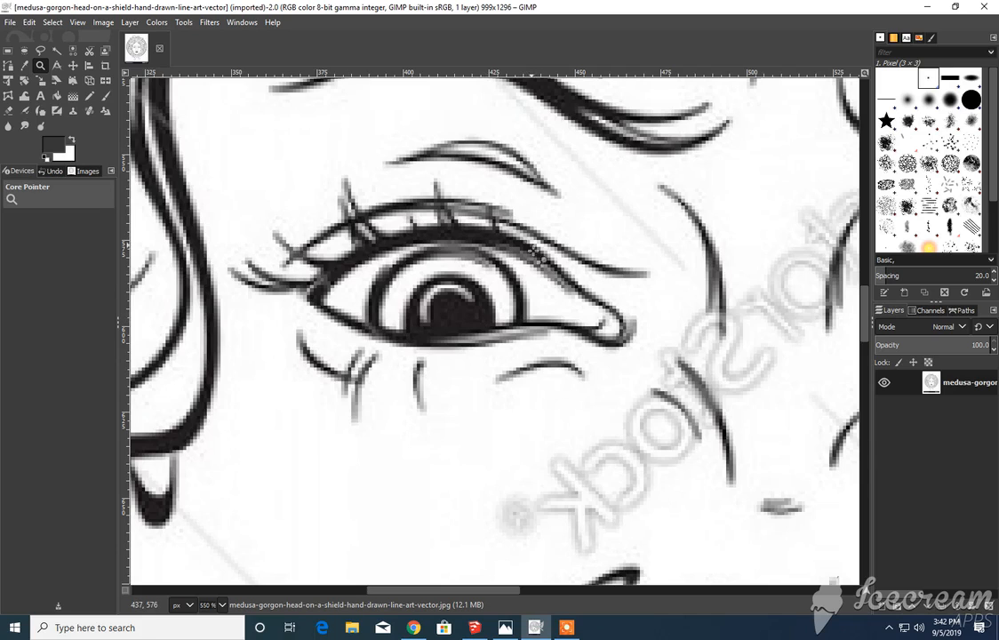
scroll(532, 258, up, 3)
scroll(532, 258, up, 3)
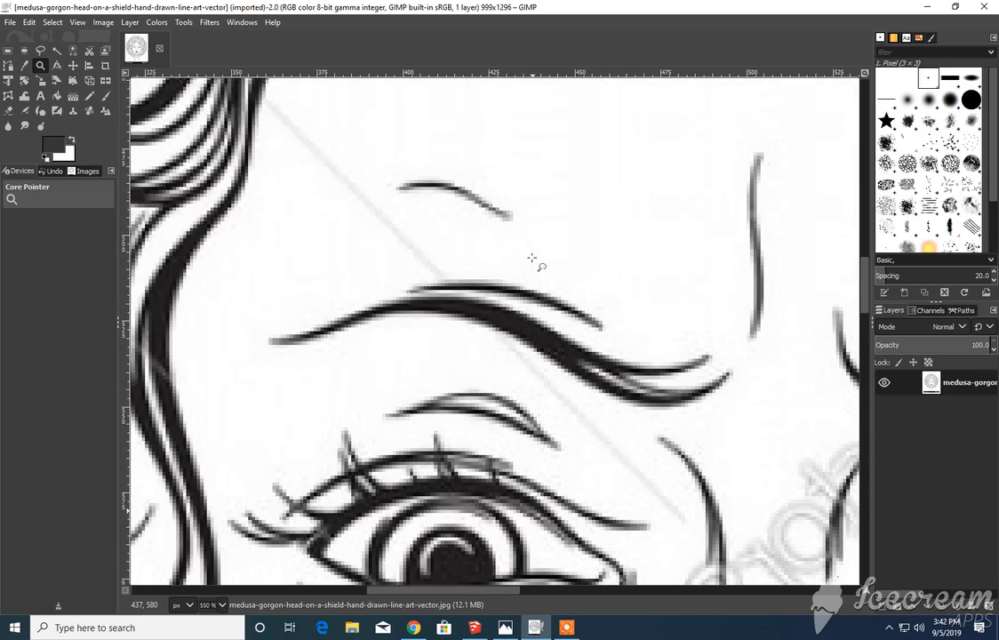
scroll(536, 260, down, 7)
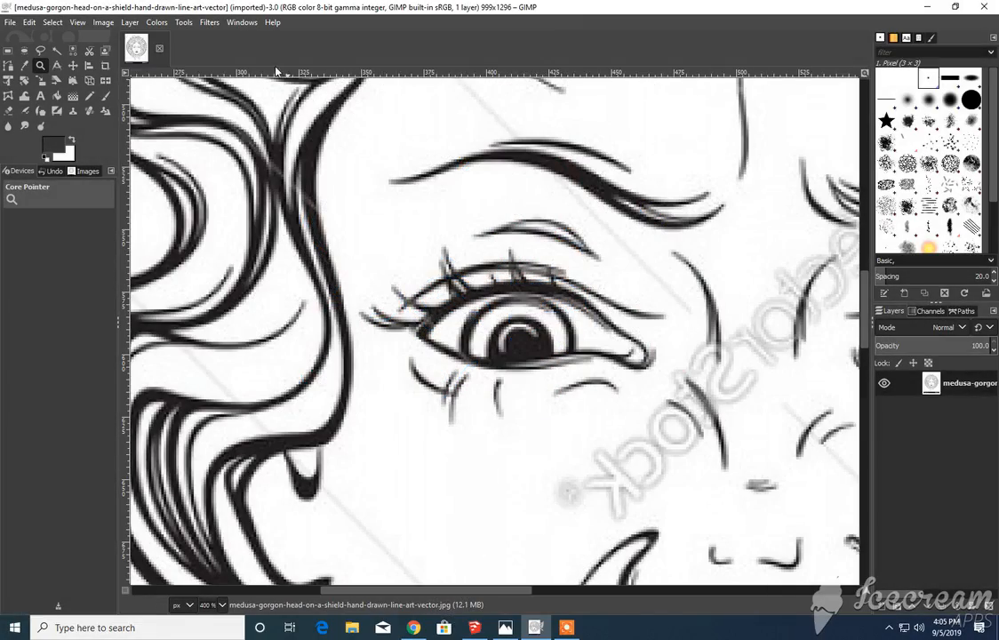
Step: Add an alpha channel to the Medusa image layer
click(127, 23)
mouse_move(158, 178)
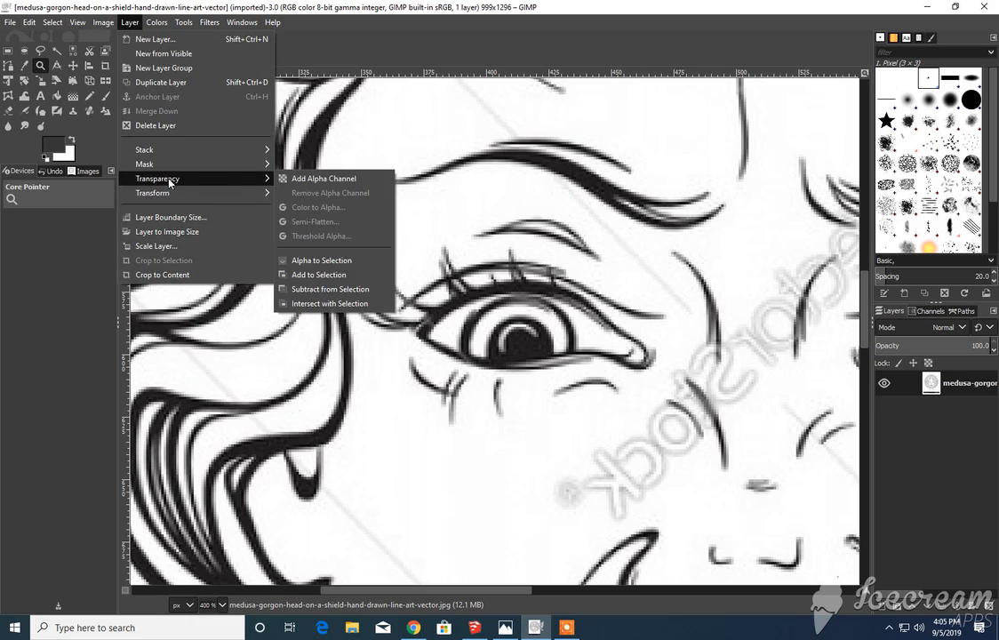
click(333, 182)
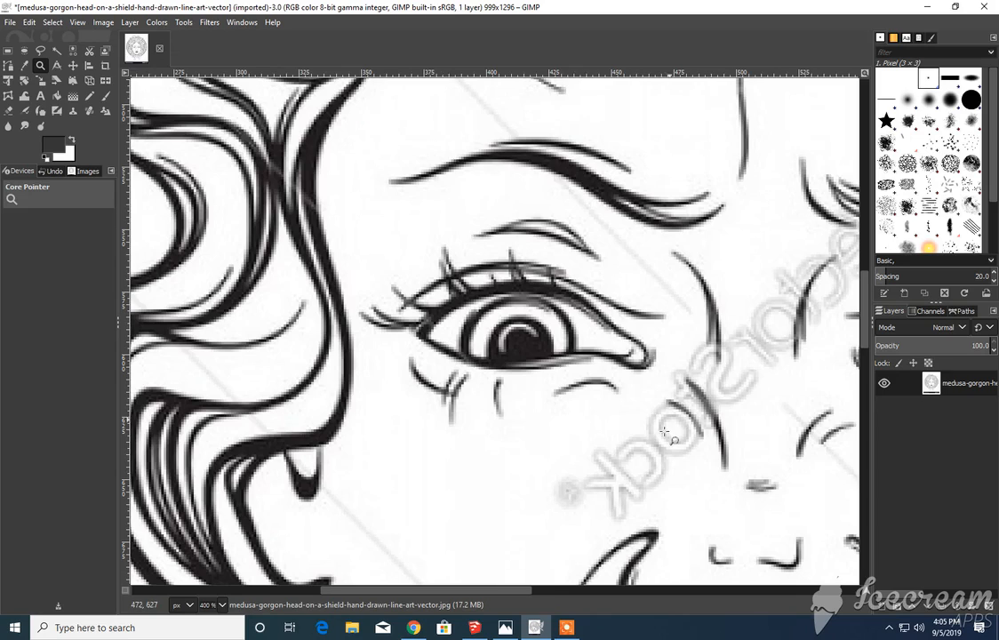
Step: Adjust the Medusa layer's brightness to -8 and contrast to 66 to clear the faint watermark
click(157, 22)
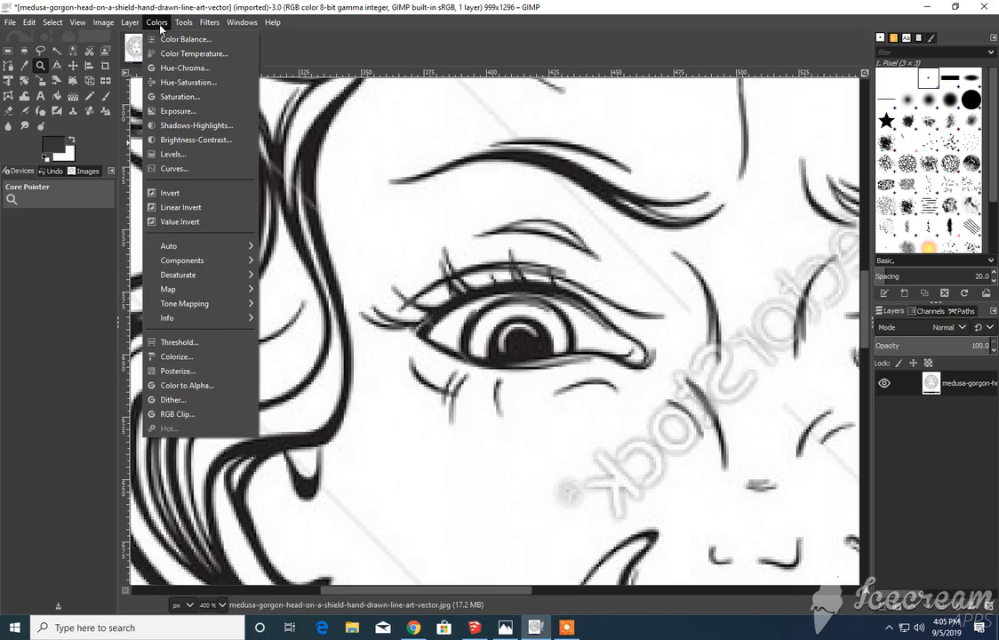
click(174, 145)
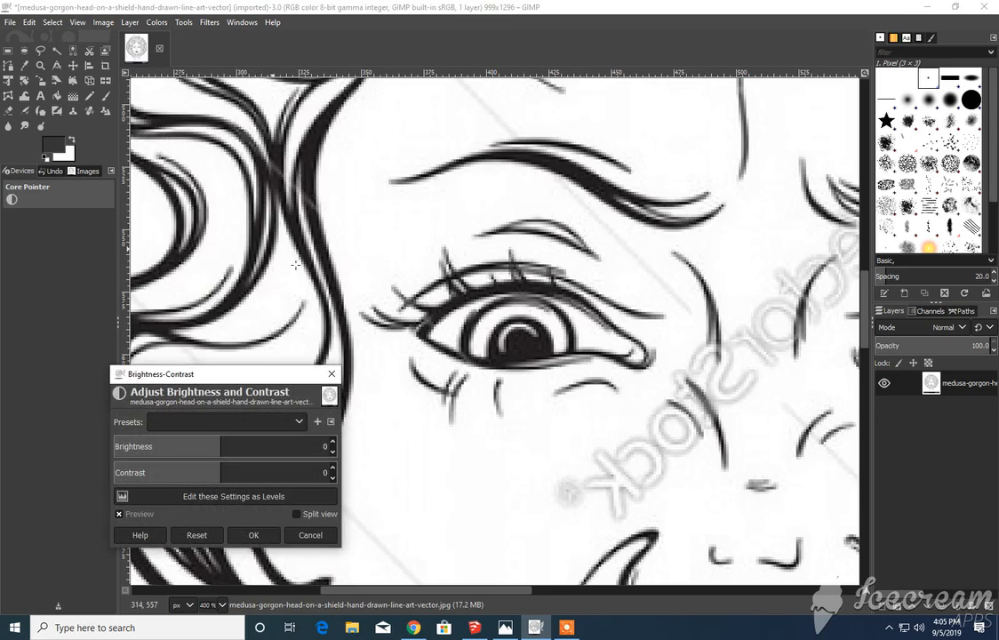
drag(222, 373, 325, 246)
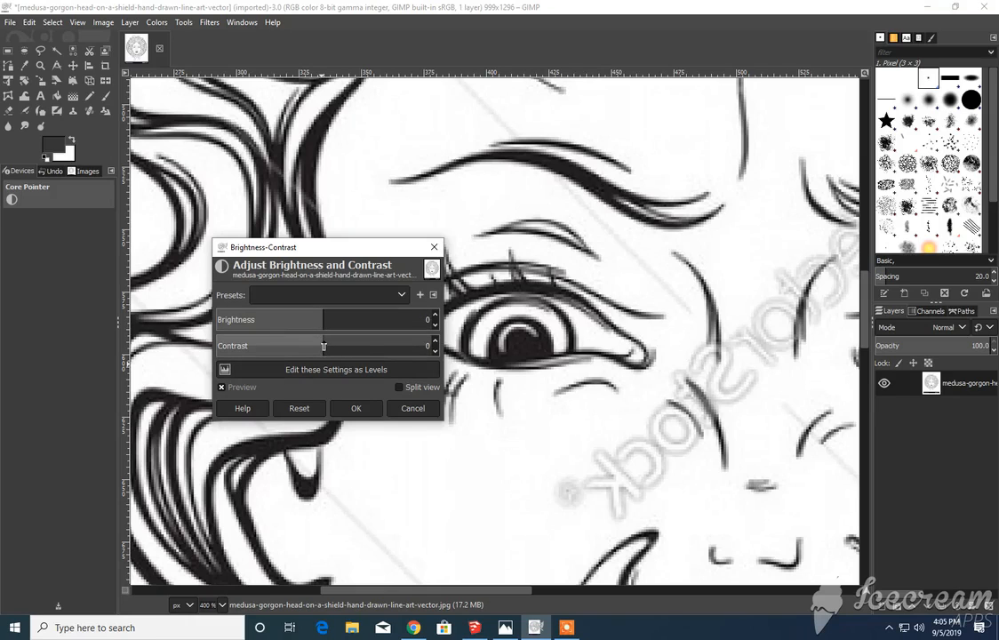
drag(324, 346, 349, 347)
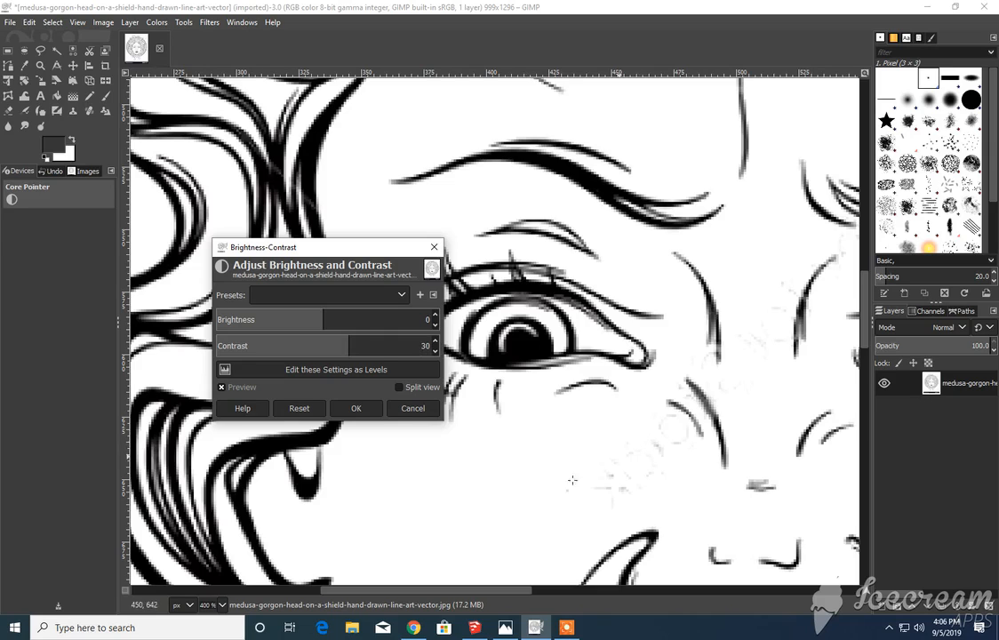
drag(348, 346, 380, 343)
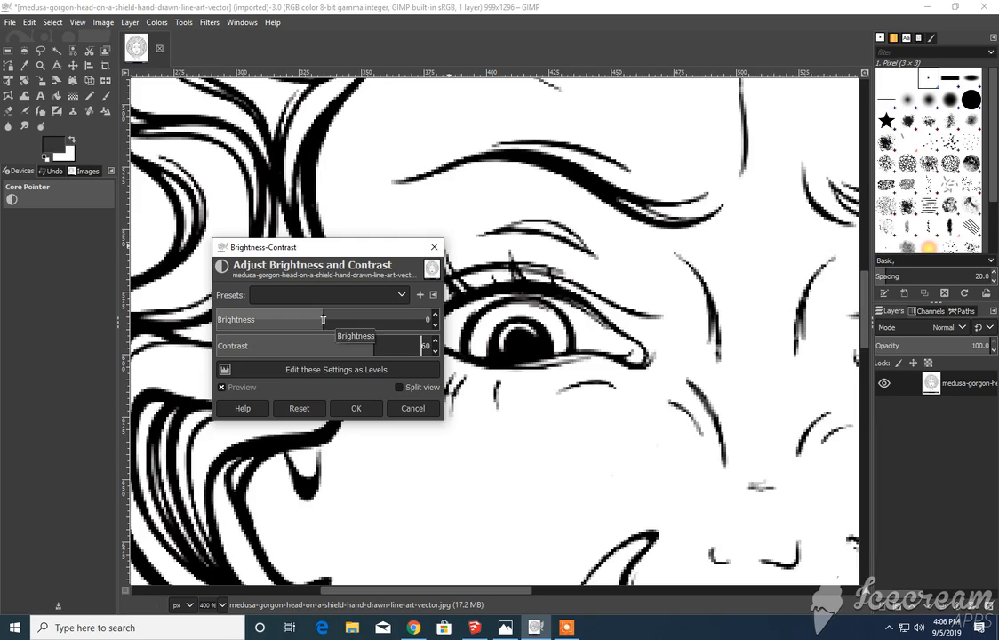
mouse_move(324, 320)
mouse_down()
mouse_move(249, 321)
mouse_move(412, 328)
mouse_move(293, 321)
mouse_move(325, 321)
mouse_up()
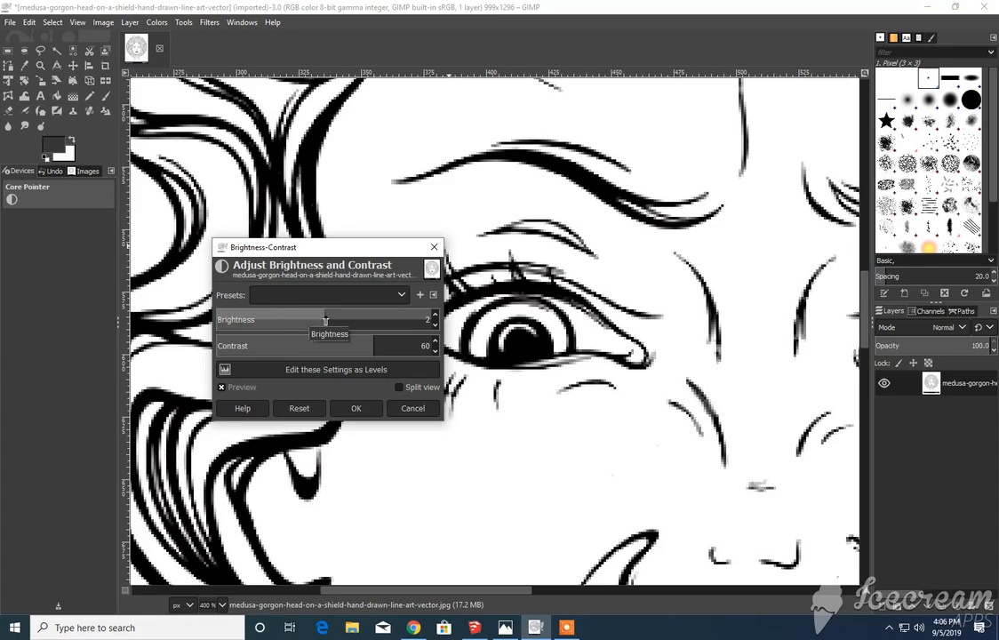
click(373, 348)
mouse_move(380, 348)
mouse_down()
mouse_move(402, 349)
mouse_move(355, 349)
mouse_move(424, 346)
mouse_move(349, 350)
mouse_move(379, 351)
mouse_up()
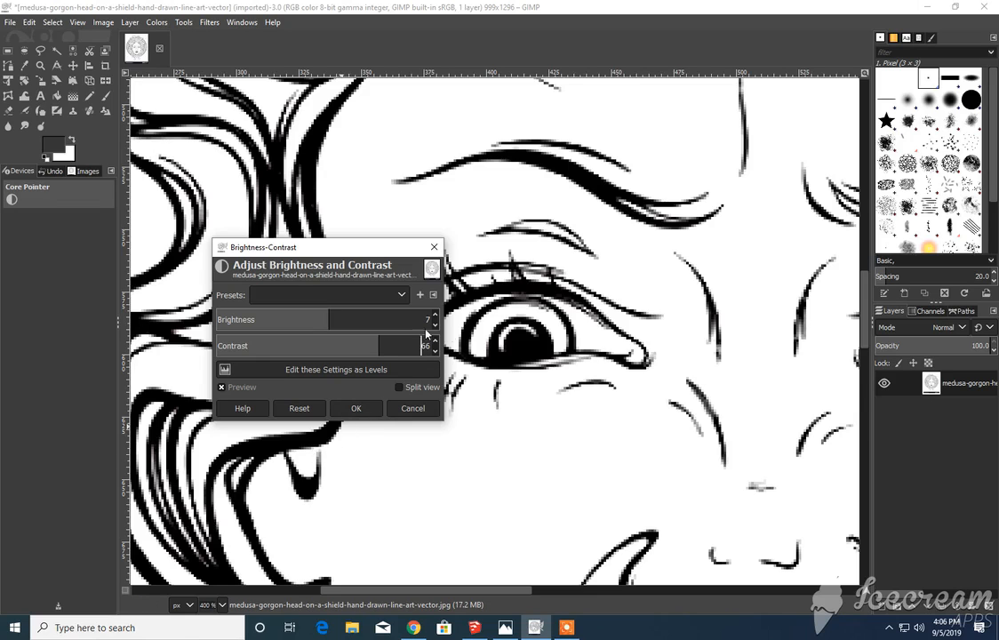
mouse_move(330, 321)
mouse_down()
mouse_move(260, 327)
mouse_move(317, 321)
mouse_up()
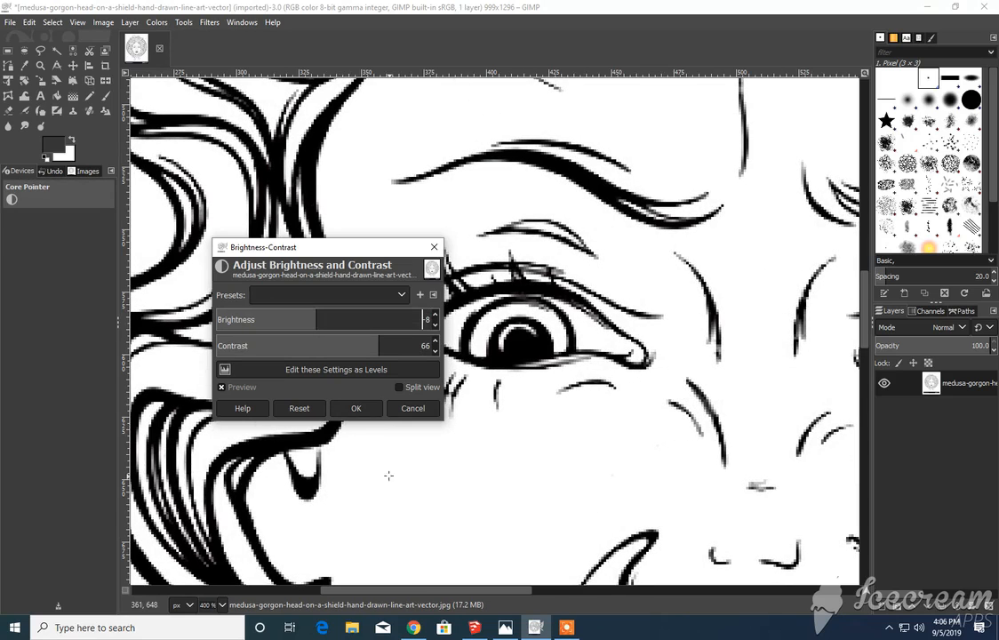
click(356, 408)
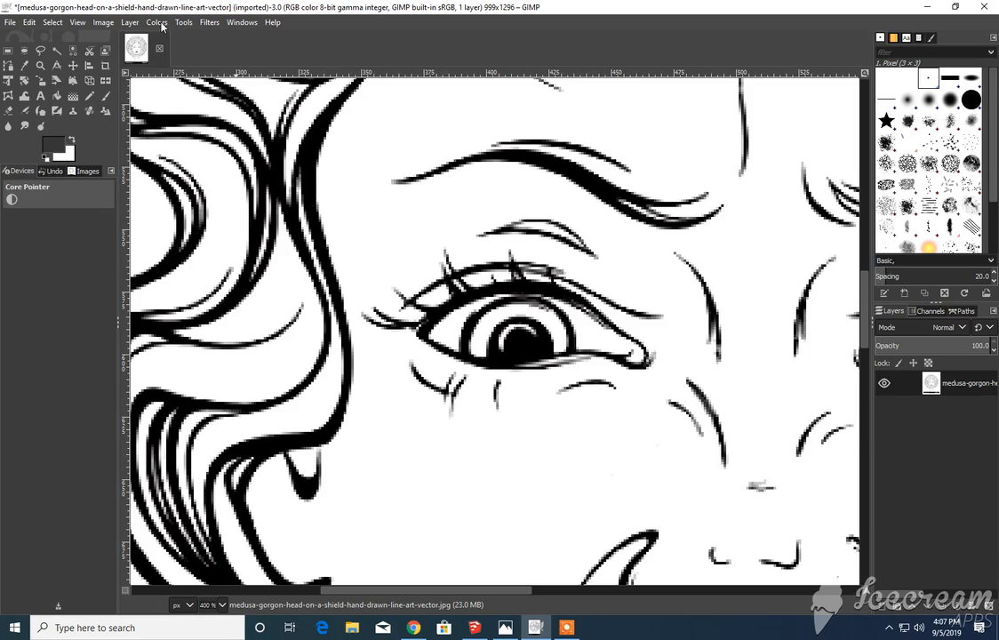
Step: Convert white to transparency on the Medusa layer with Color to Alpha, using transparency threshold 0.000 and opacity threshold 1.000
click(131, 23)
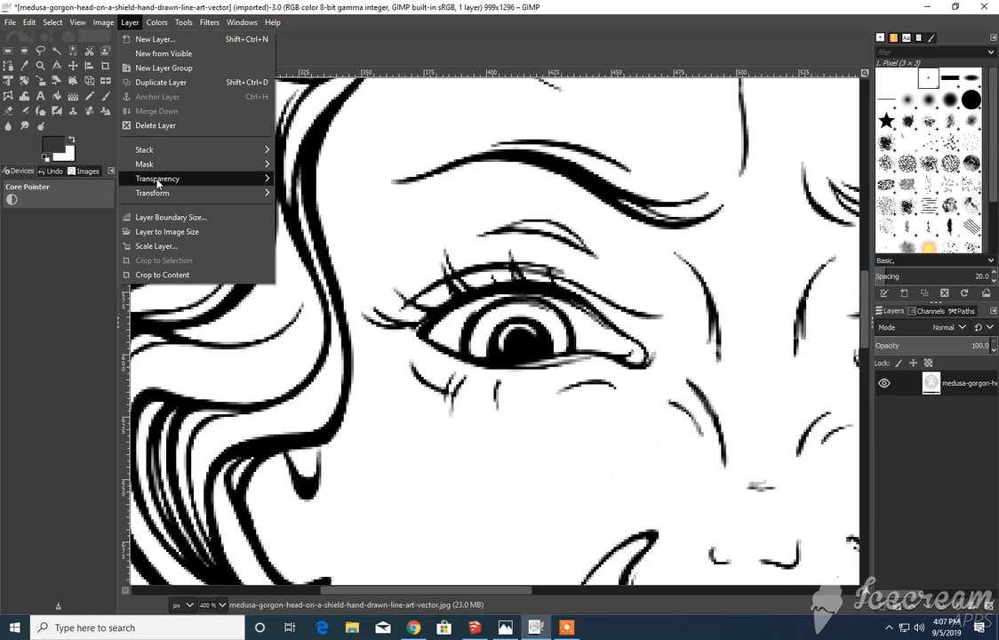
mouse_move(160, 182)
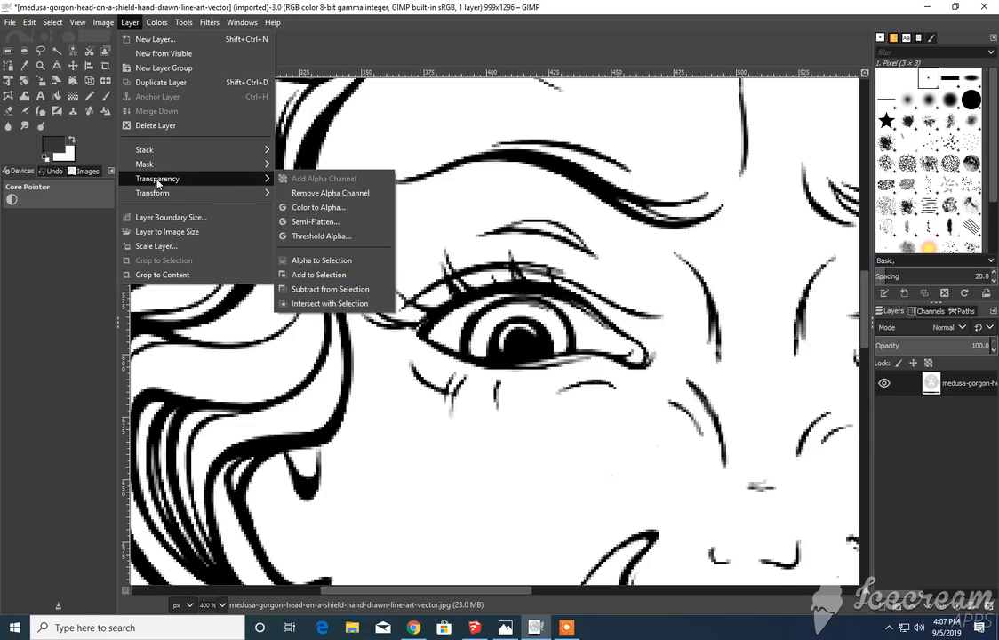
click(311, 209)
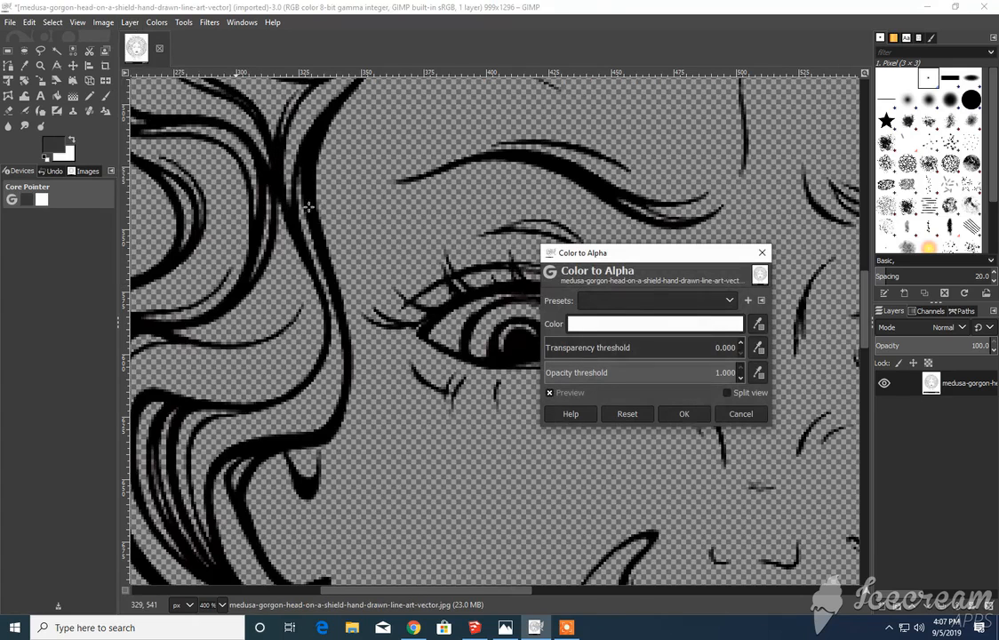
click(684, 414)
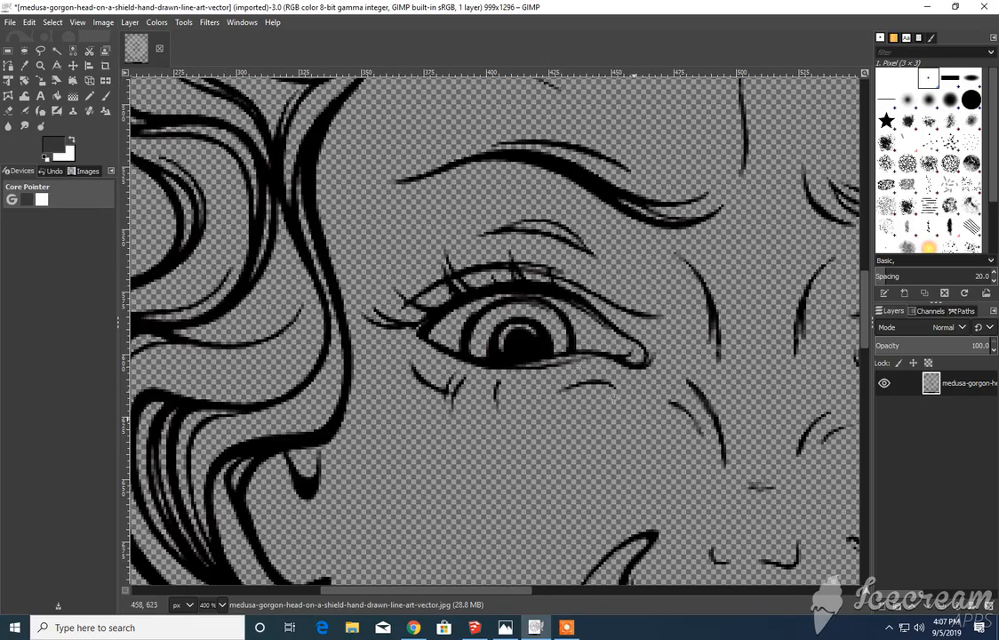
Step: Create a 999 x 1296 px layer named Background, filled with the background color, and move it below the Medusa layer
scroll(606, 410, down, 6)
scroll(606, 411, up, 6)
scroll(606, 411, down, 6)
scroll(606, 411, up, 6)
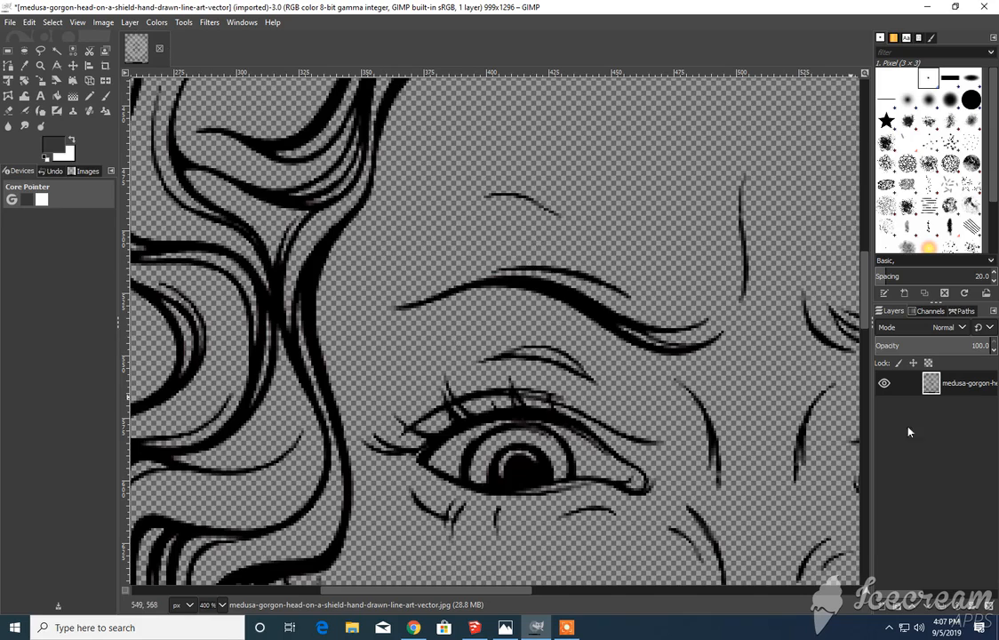
right_click(952, 387)
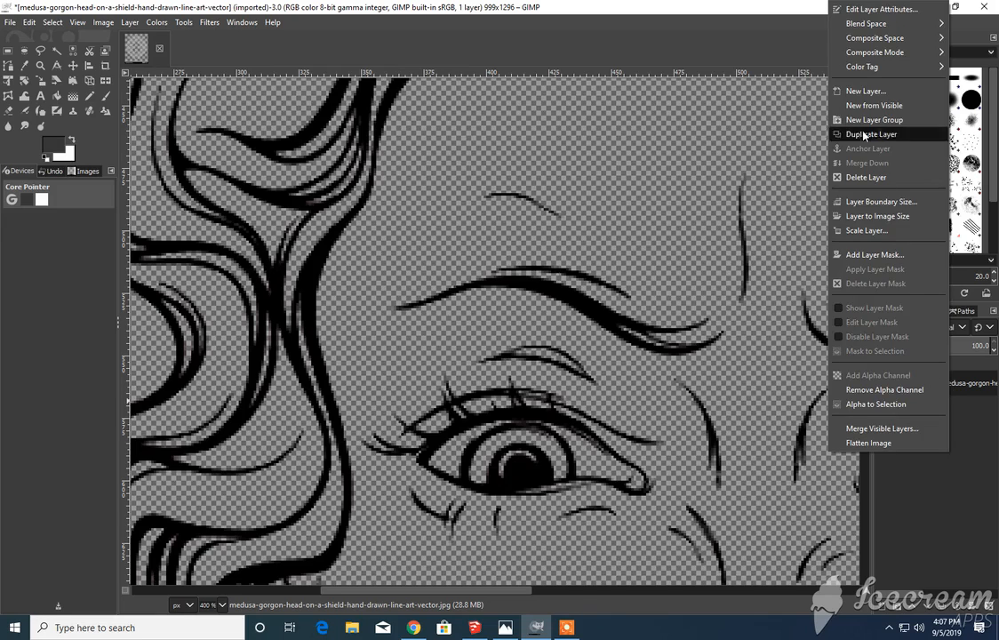
click(867, 91)
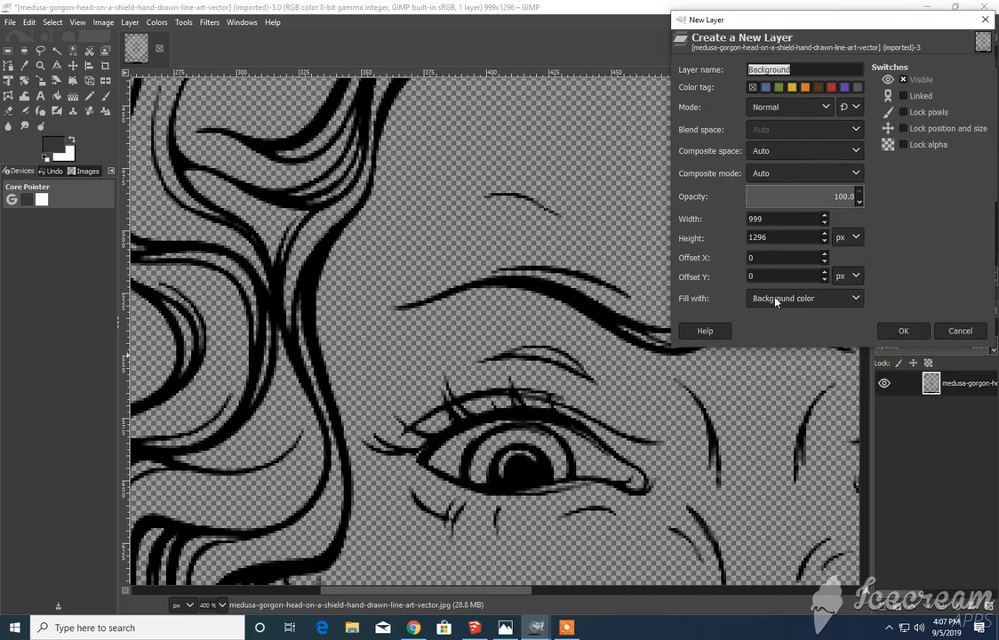
click(901, 331)
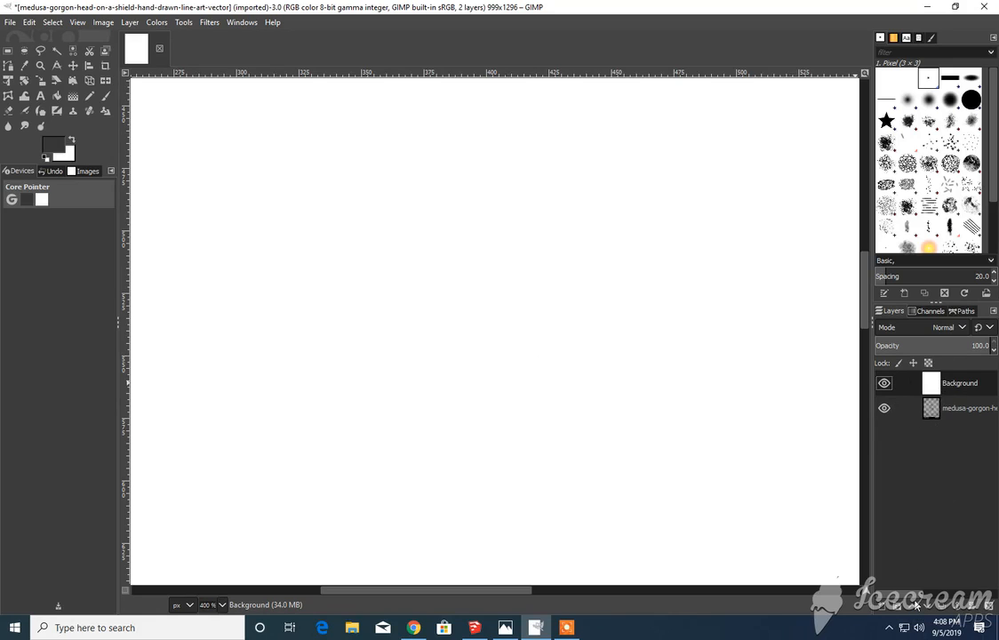
click(930, 610)
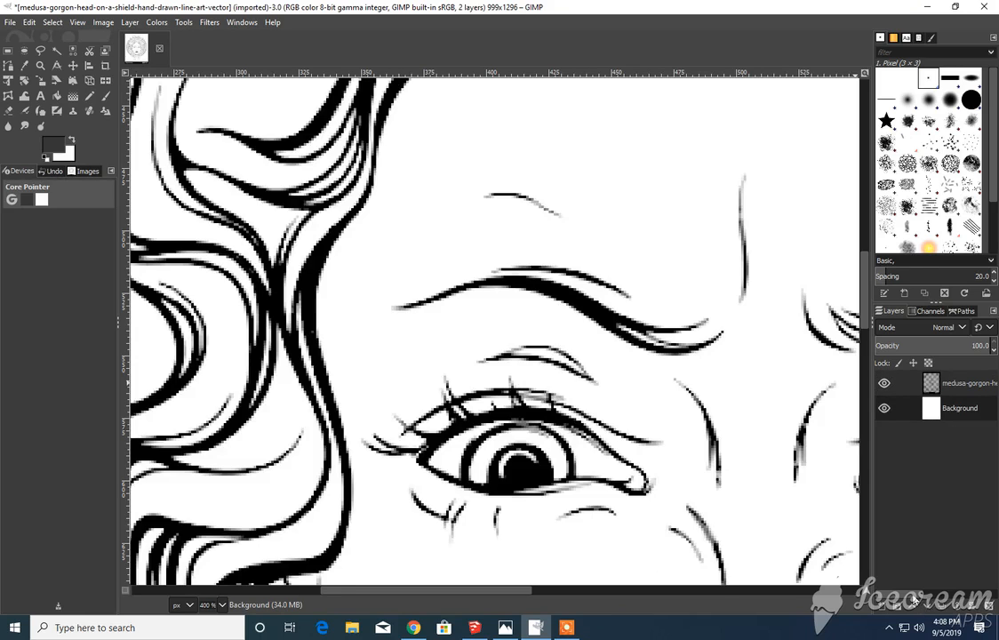
Step: Examine the cleaned line art on the white background, from the face details to the whole Medusa drawing
scroll(553, 346, down, 6)
scroll(551, 348, up, 2)
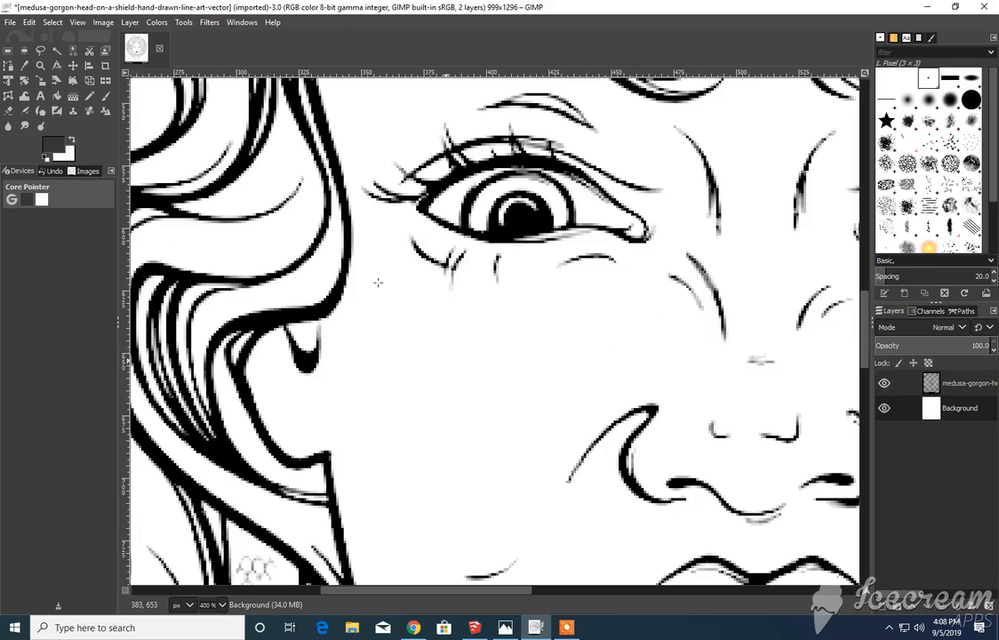
click(40, 65)
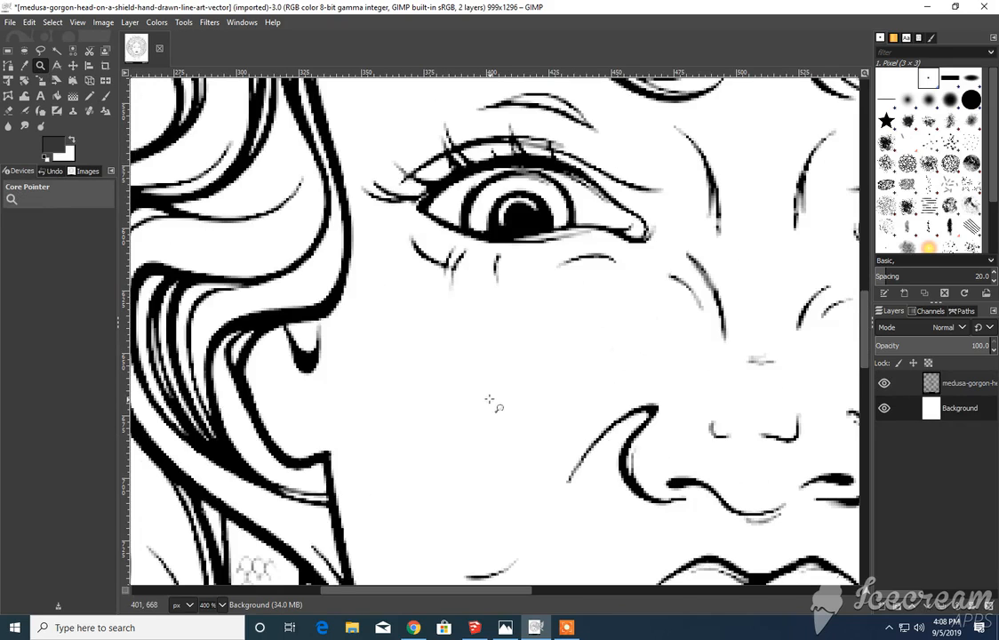
click(495, 382)
scroll(495, 383, down, 5)
scroll(504, 388, down, 1)
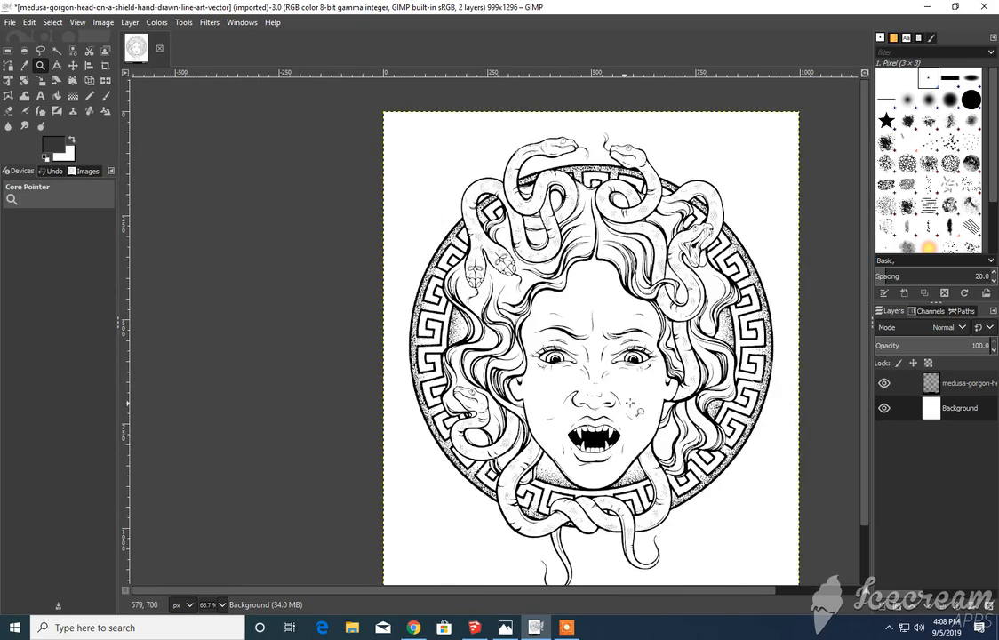
scroll(823, 307, down, 4)
scroll(825, 304, up, 3)
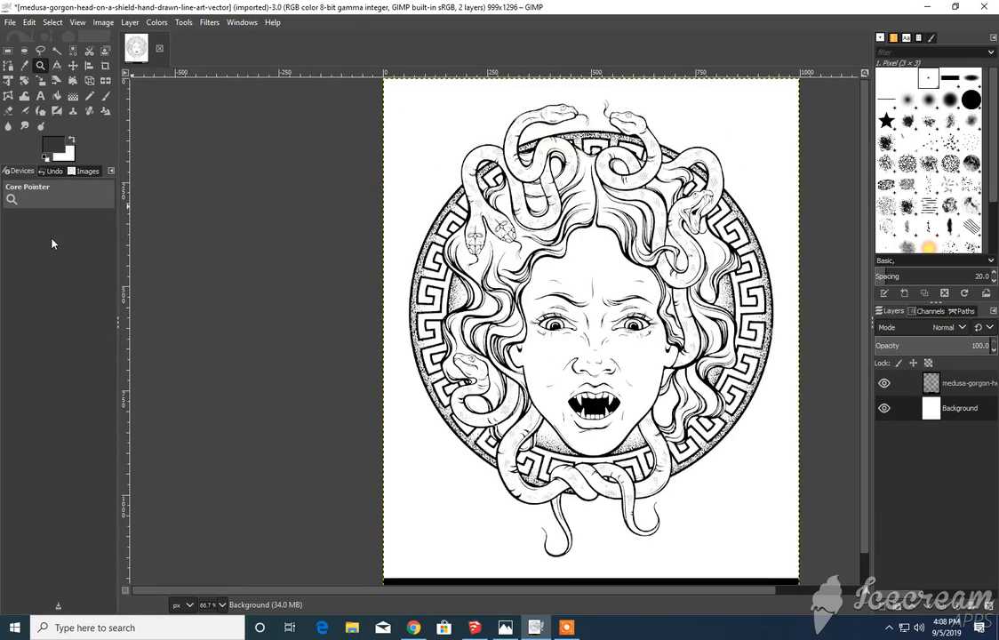
click(10, 22)
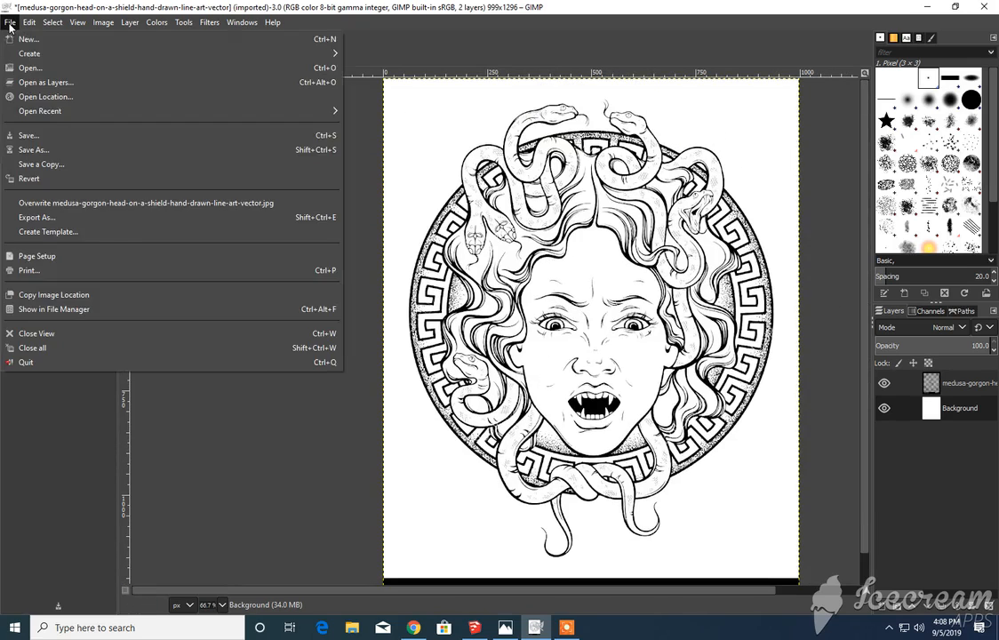
click(31, 149)
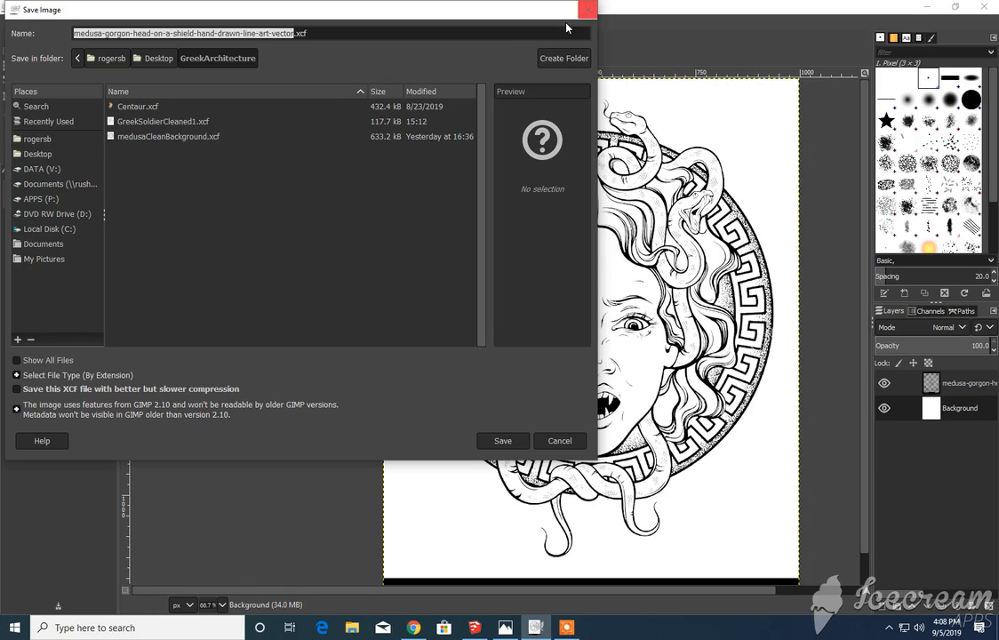
key(Escape)
Step: Export the image as medusa-gorgon-head-on-a-shield-hand-drawn-line-art-vector.gif to the GreekArchitecture folder with the offered GIF options, then dismiss the unresponsive export window
click(10, 22)
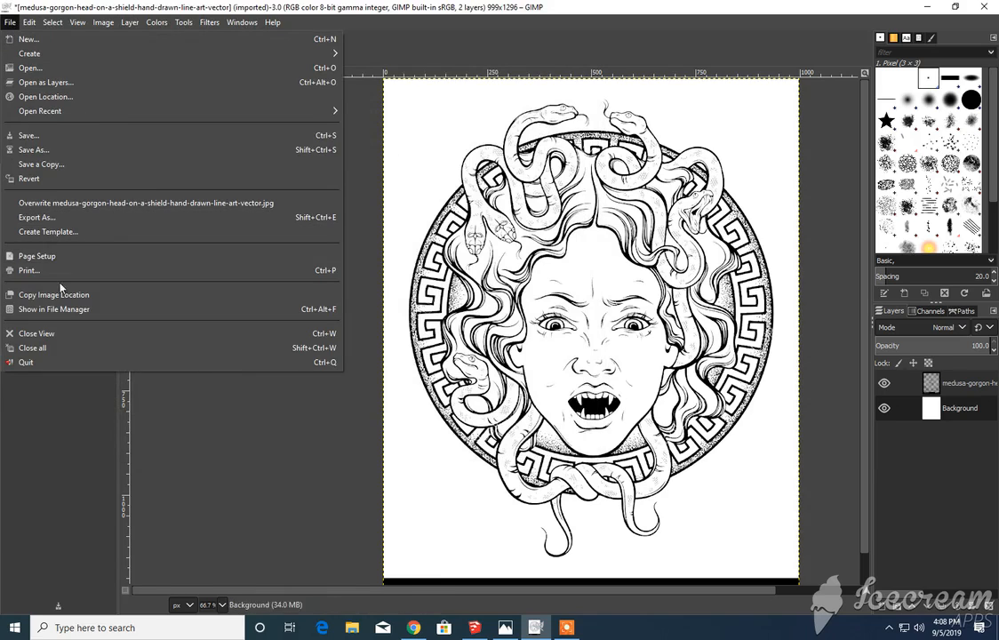
click(42, 217)
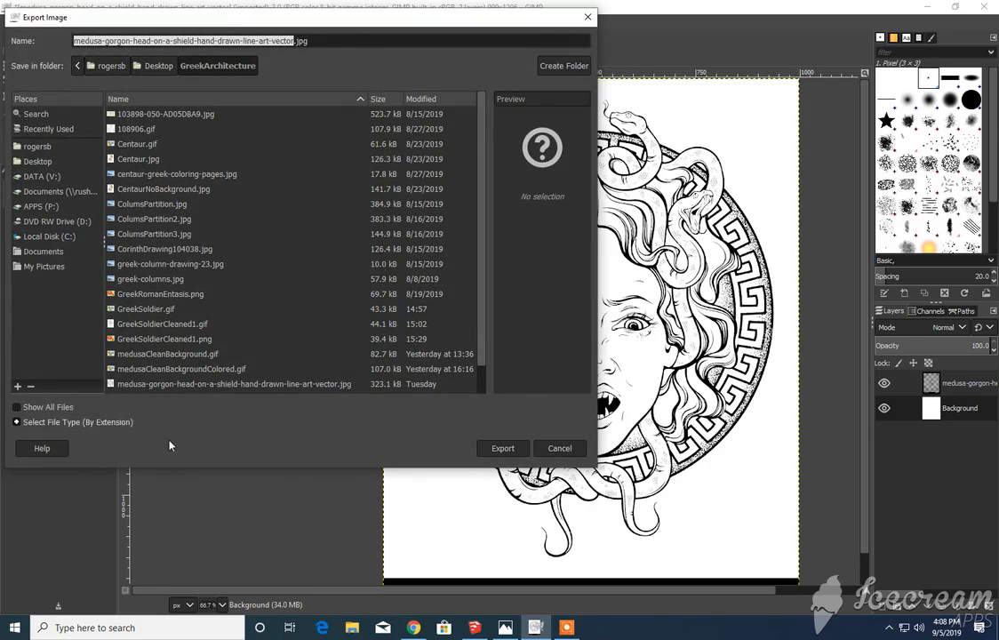
click(16, 423)
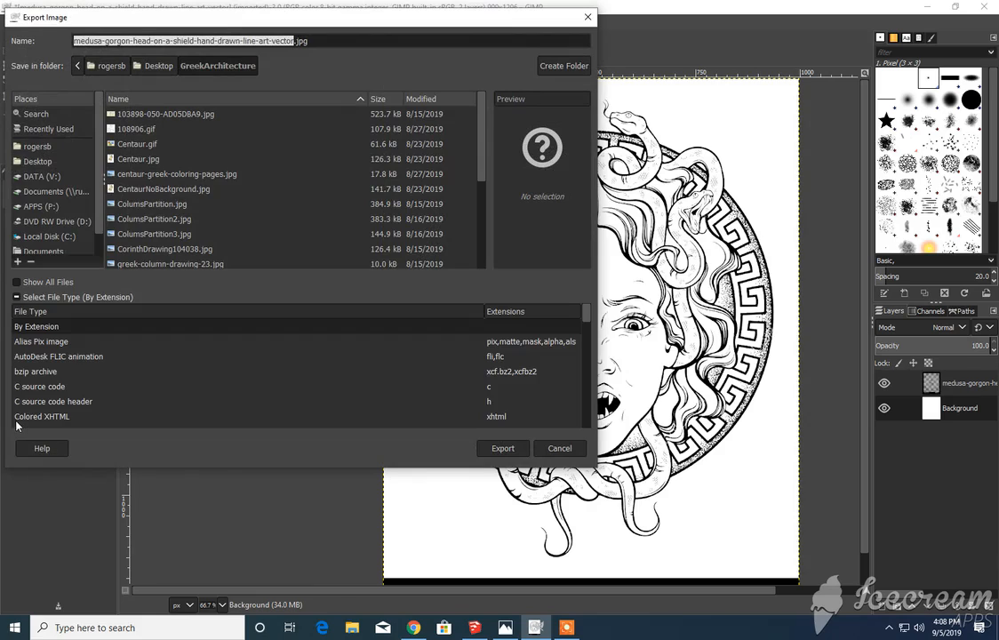
scroll(107, 345, down, 5)
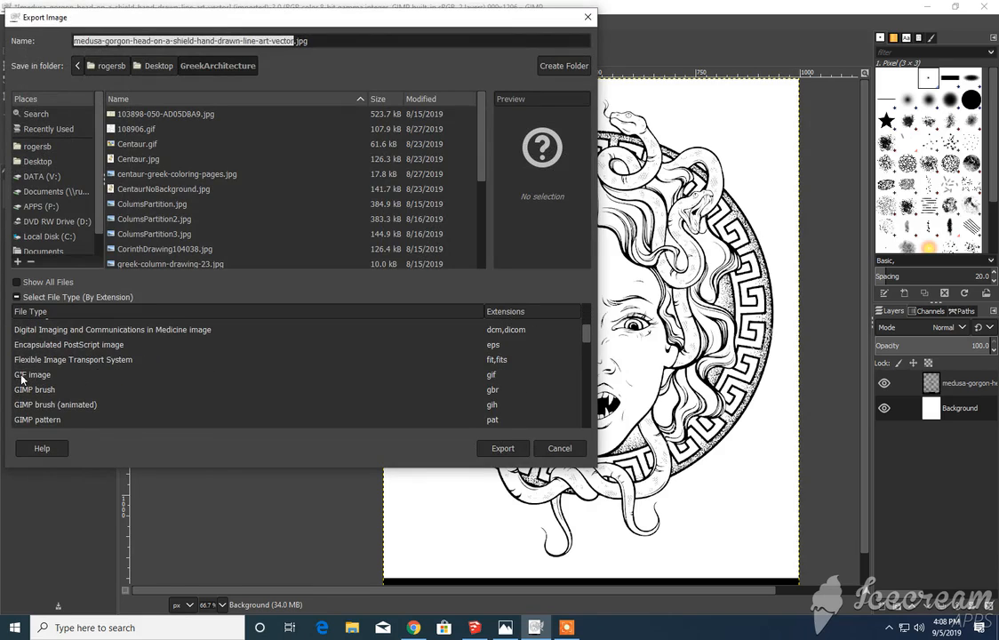
click(28, 377)
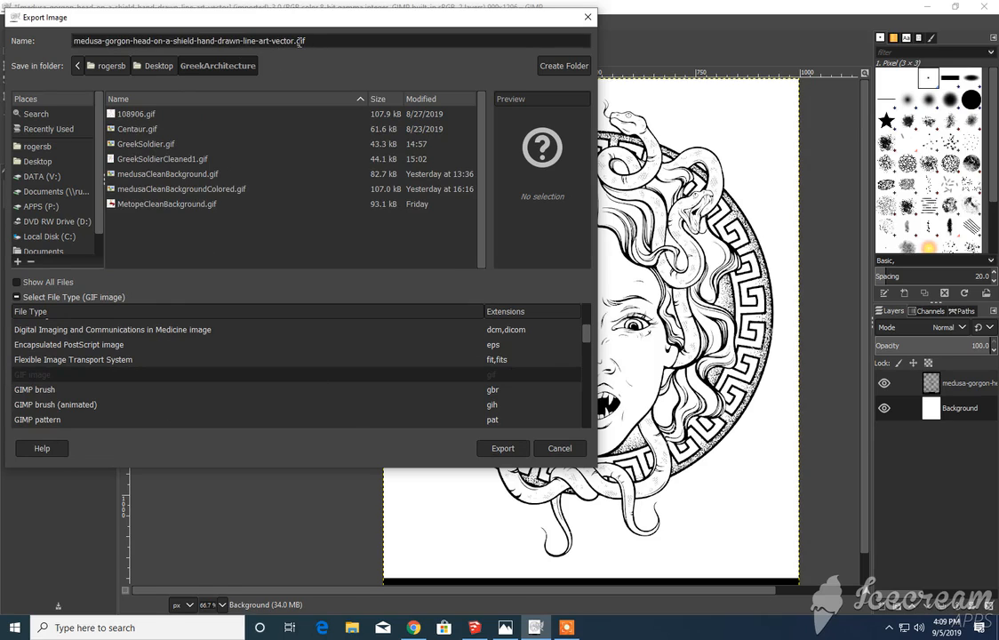
click(496, 449)
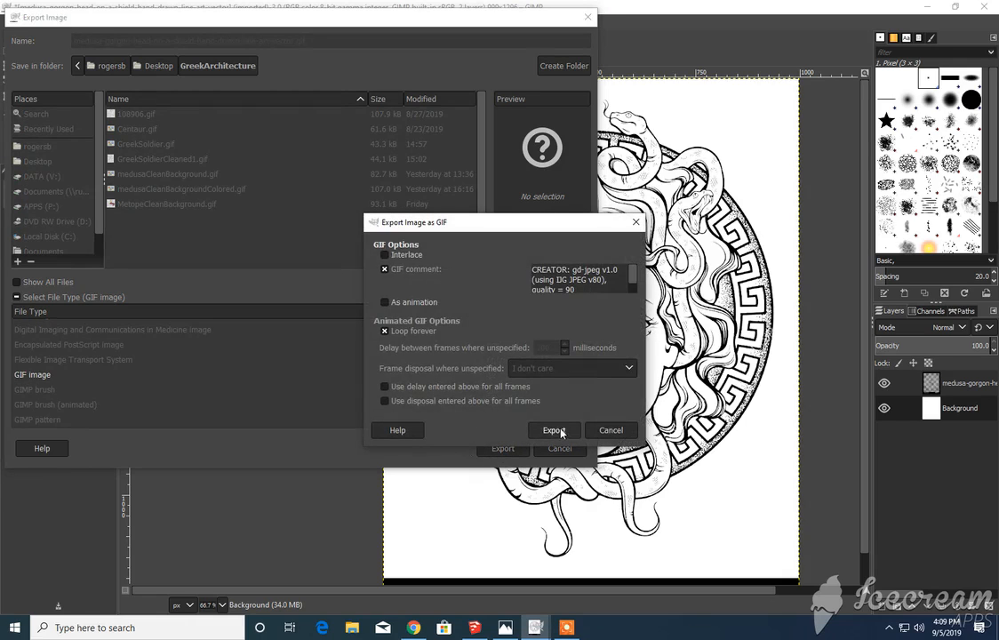
click(556, 431)
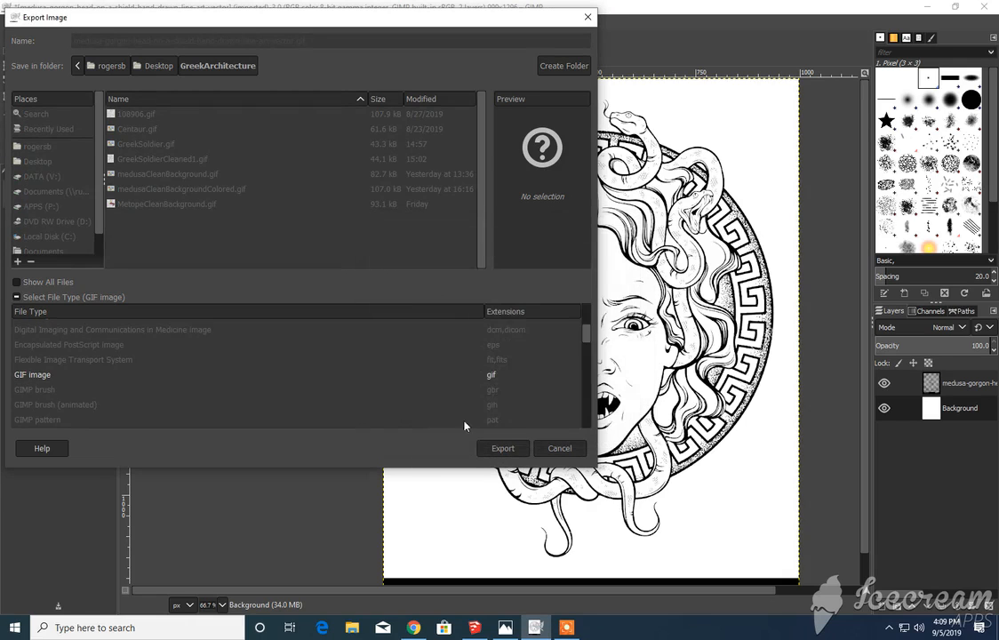
click(587, 19)
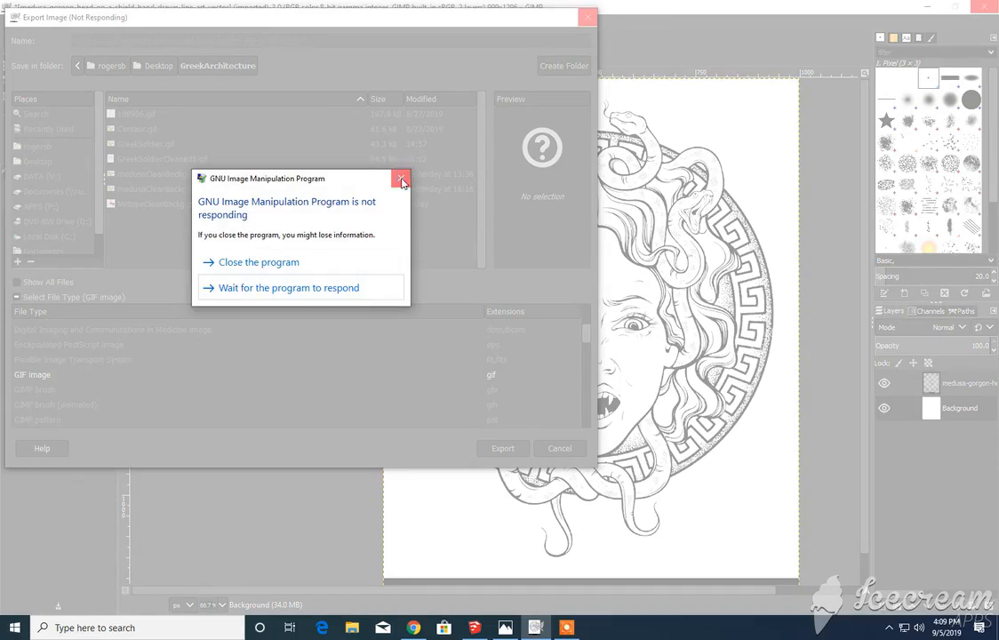
click(402, 181)
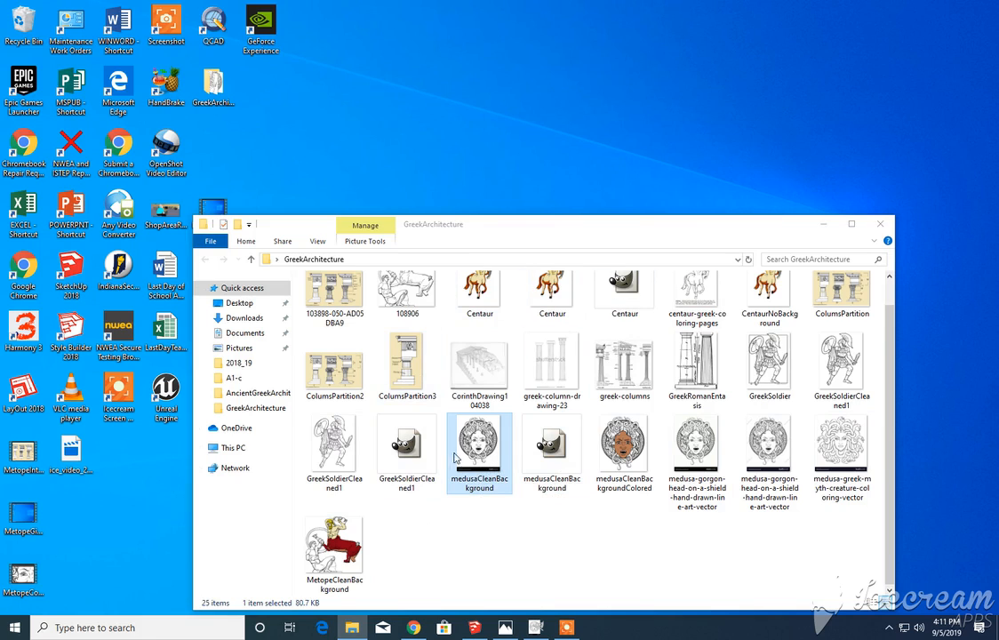
Step: Open the medusaCleanBackground GIF from the GreekArchitecture folder in Paint
mouse_move(480, 458)
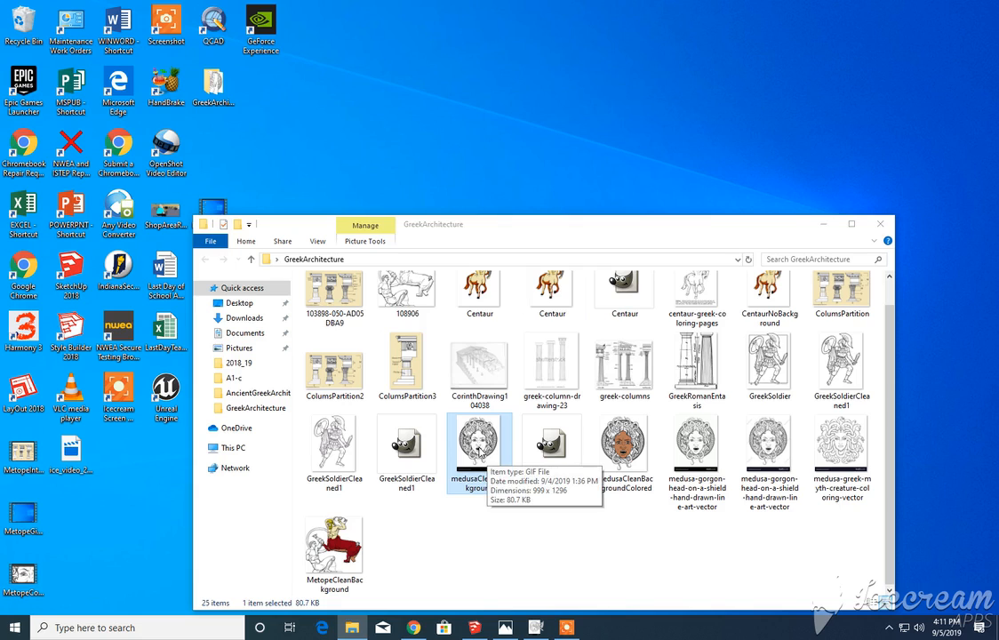
right_click(478, 451)
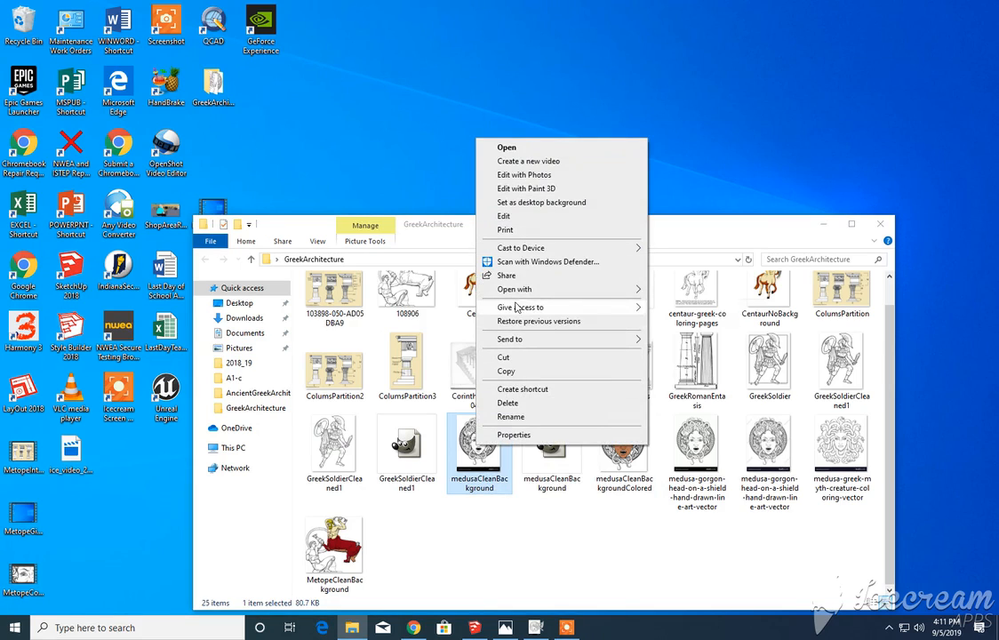
mouse_move(613, 289)
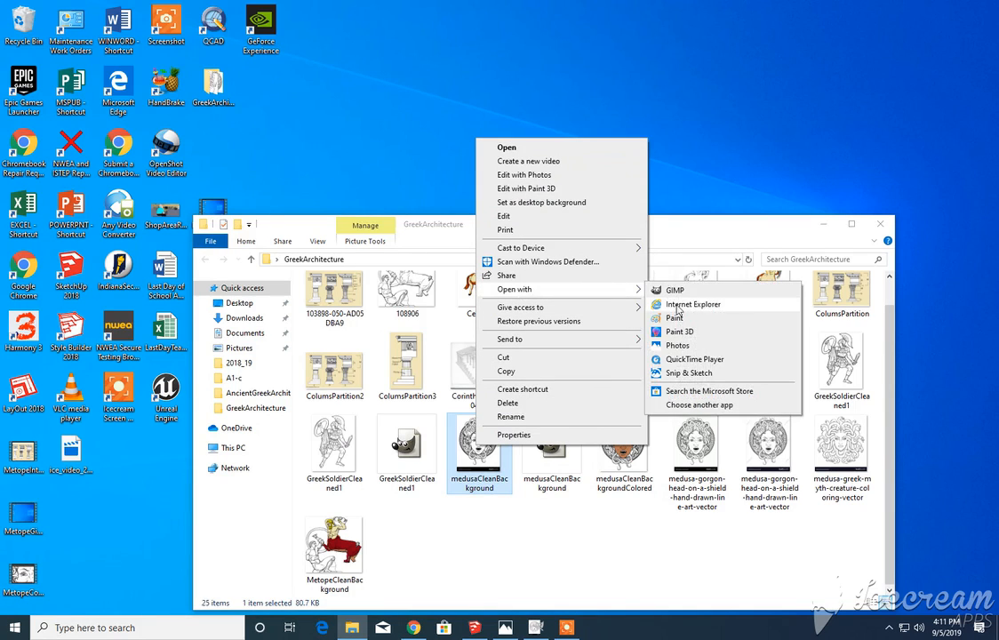
click(677, 317)
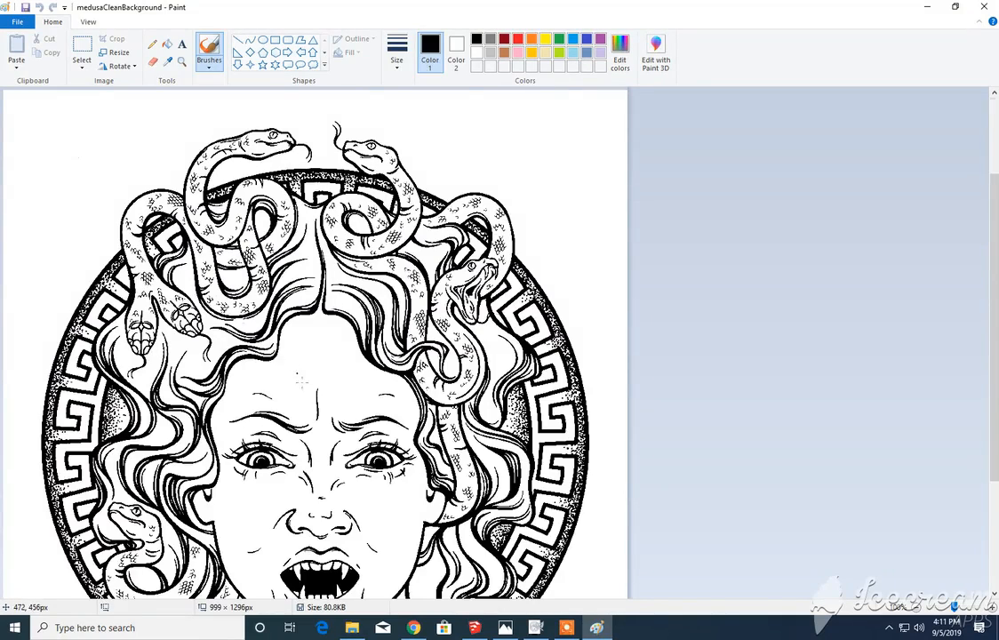
Step: Examine the Medusa line art, zooming in on the forehead, eyes and nose
scroll(296, 368, down, 5)
scroll(308, 389, up, 3)
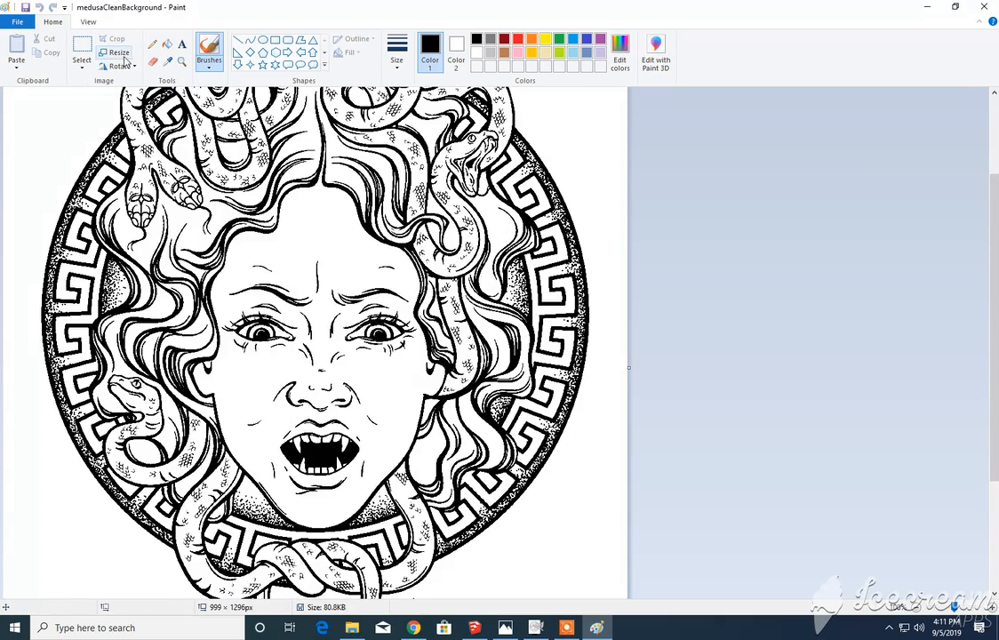
click(182, 61)
click(213, 227)
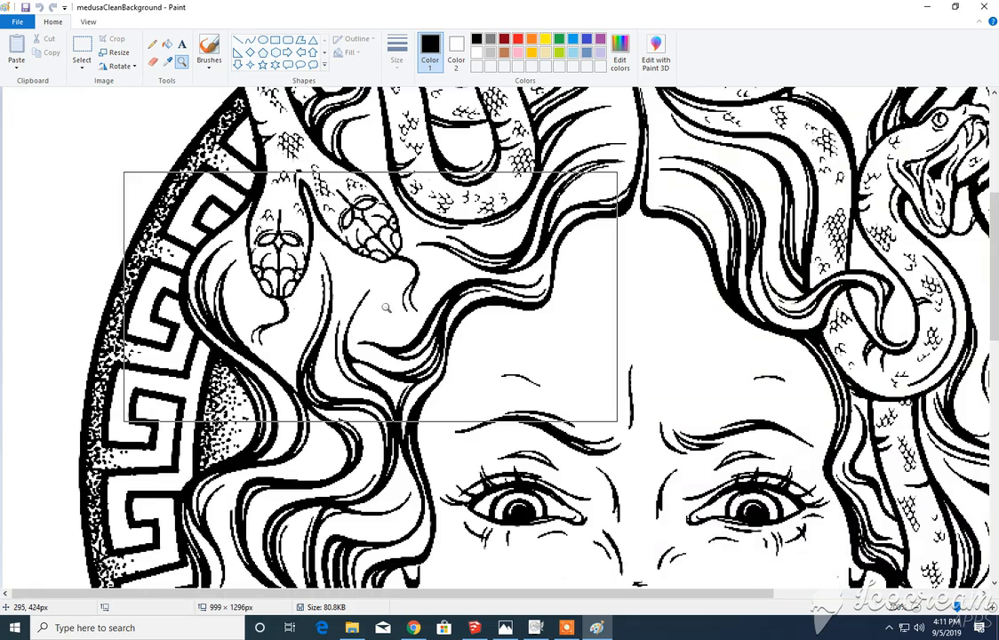
click(584, 460)
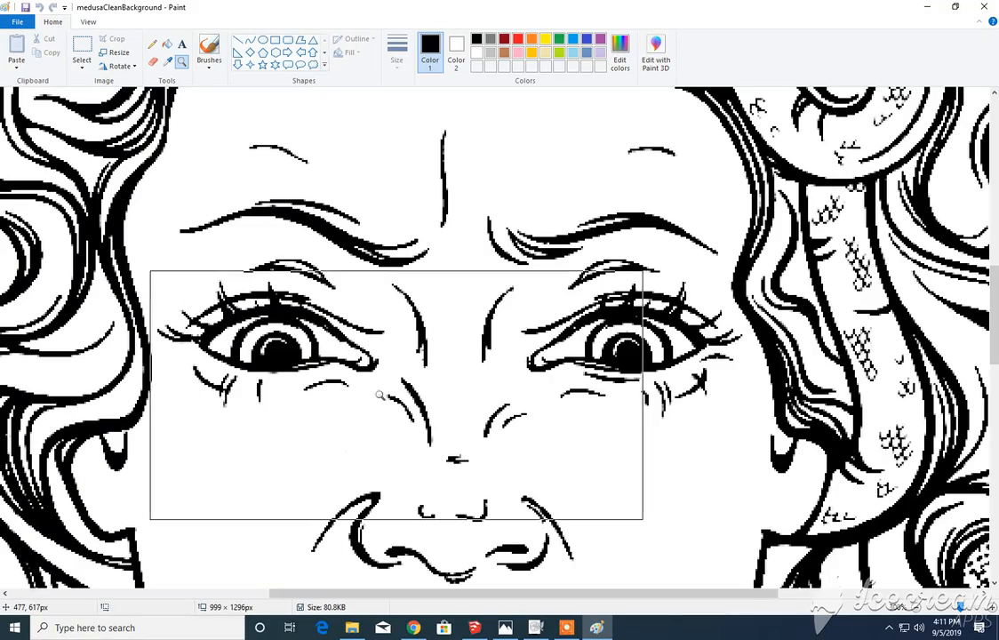
click(330, 398)
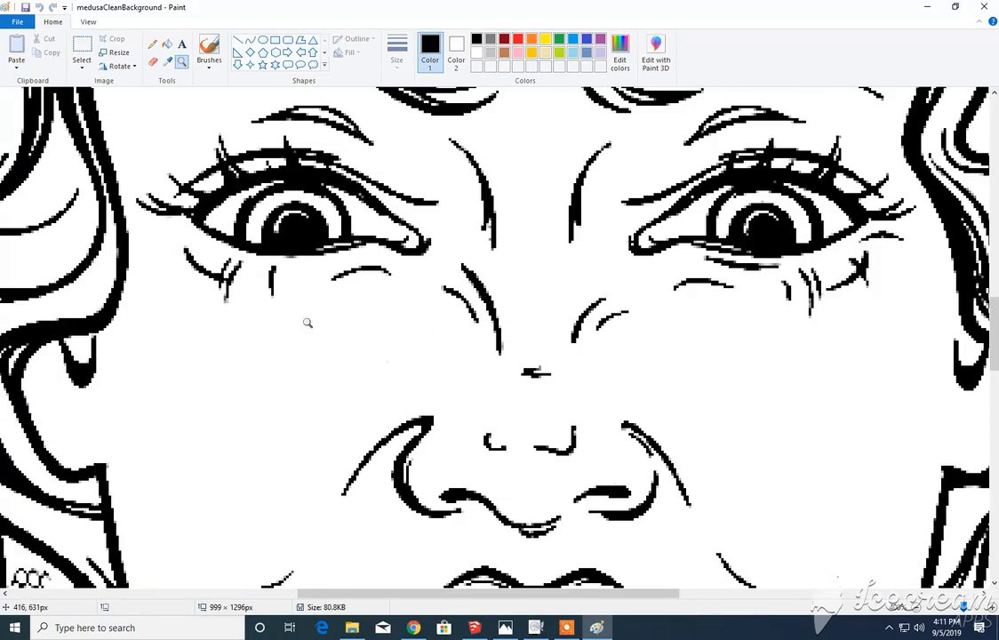
scroll(490, 404, down, 5)
scroll(466, 420, up, 7)
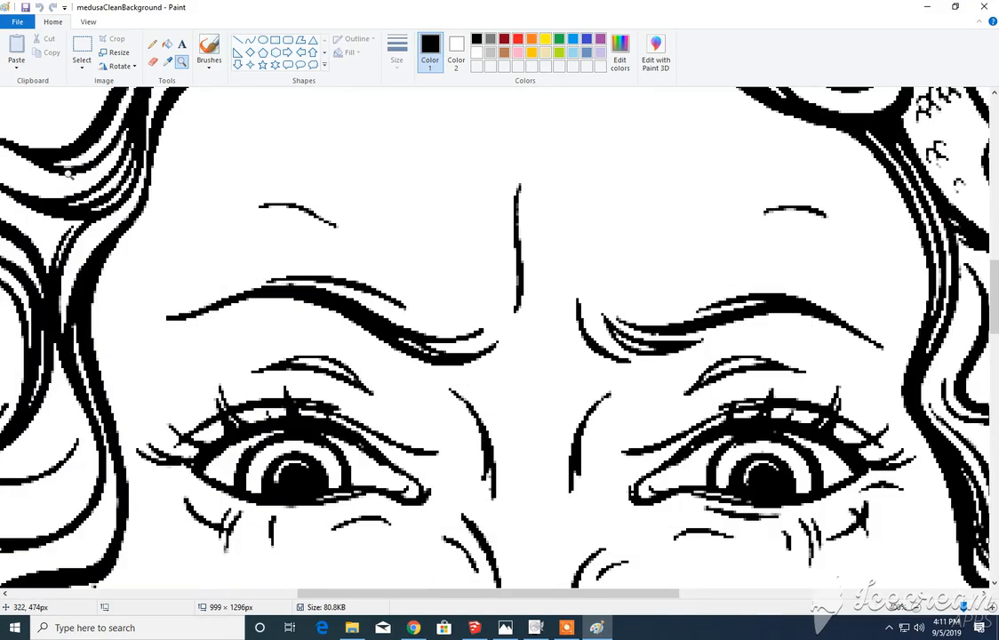
Step: Set Color 1 to a custom tan with hue 33, saturation 159 and luminance 171, starting from light yellow
click(544, 53)
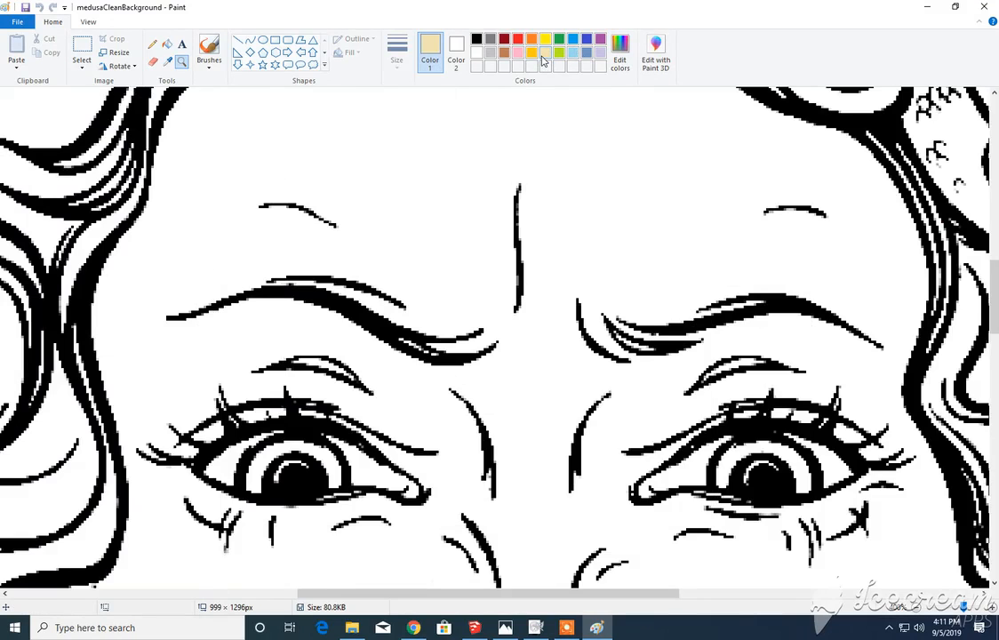
click(622, 50)
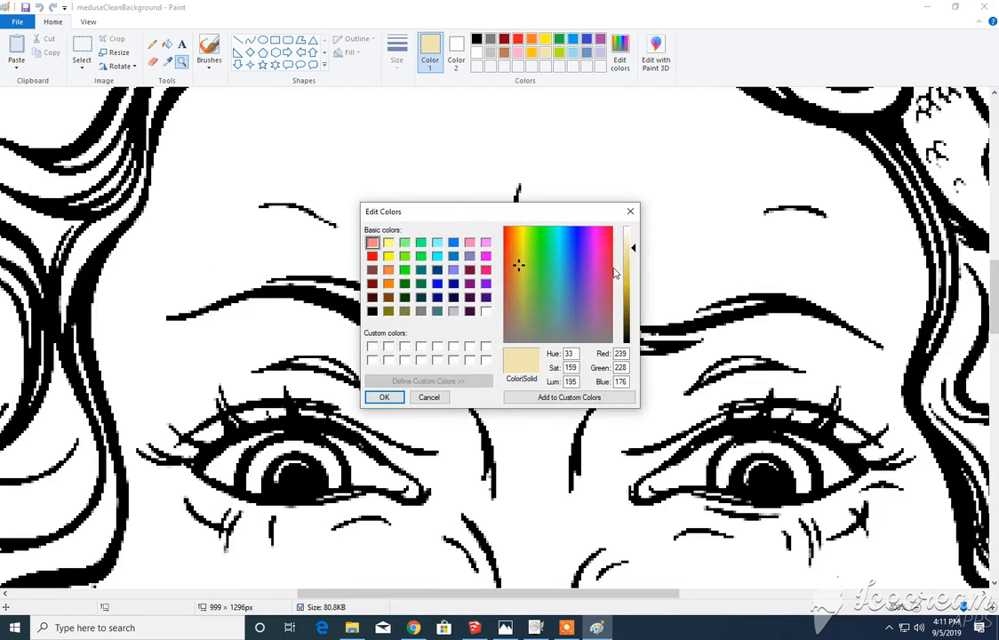
drag(635, 254, 636, 264)
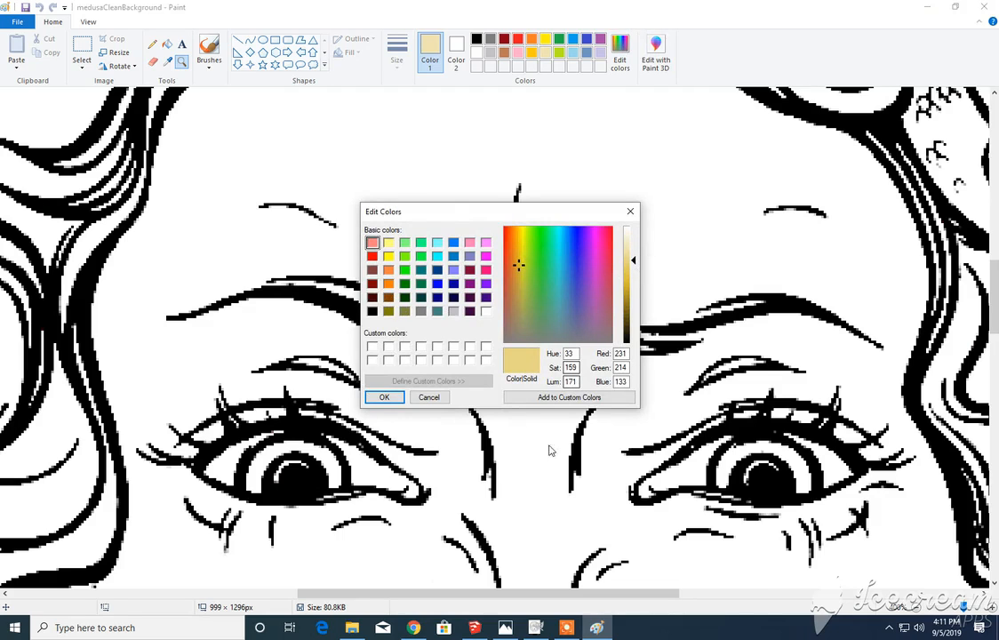
click(384, 397)
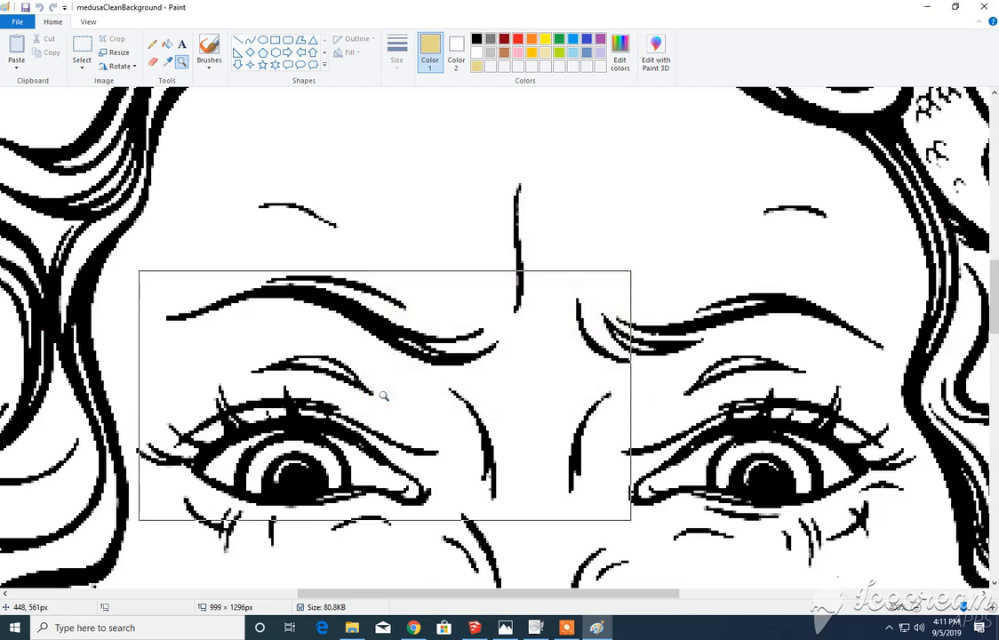
Step: Fill Medusa's face with the custom tan color
click(167, 43)
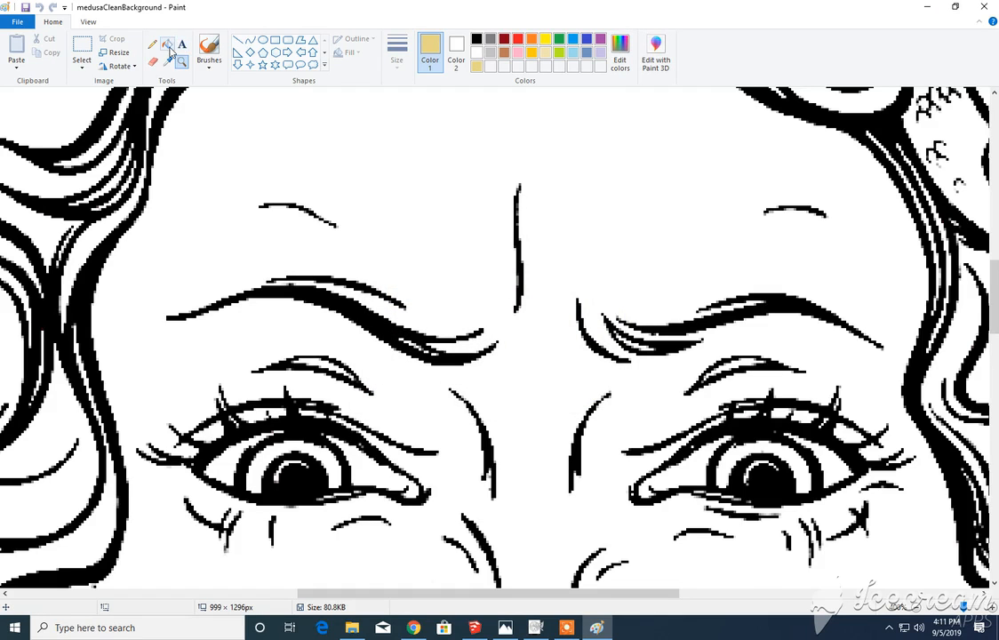
scroll(351, 226, down, 3)
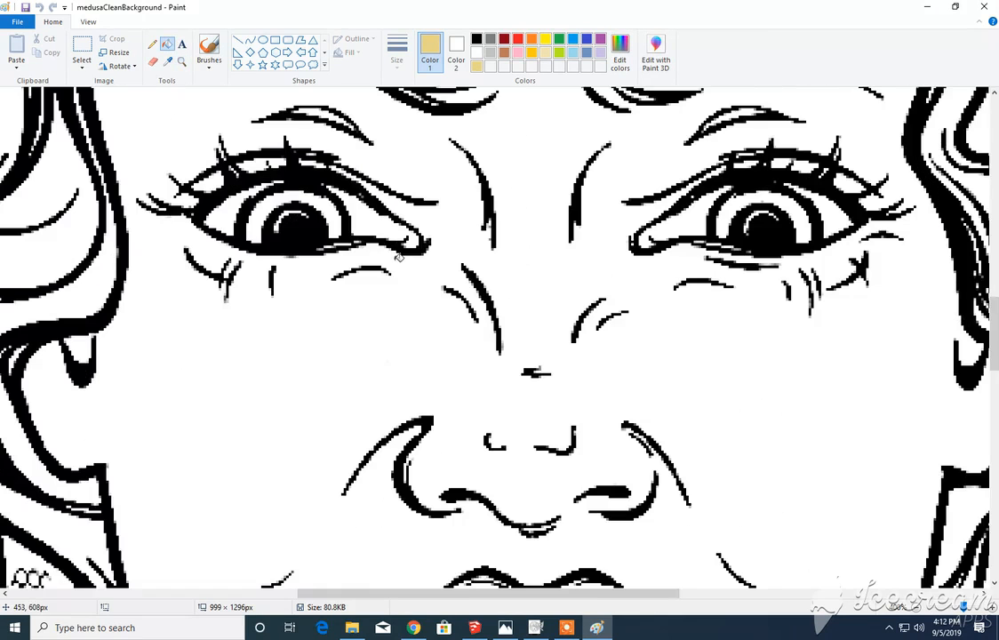
click(351, 336)
Step: Inspect the filled face up close from the hairline down to the mouth for leaks and unfilled specks
scroll(446, 352, up, 3)
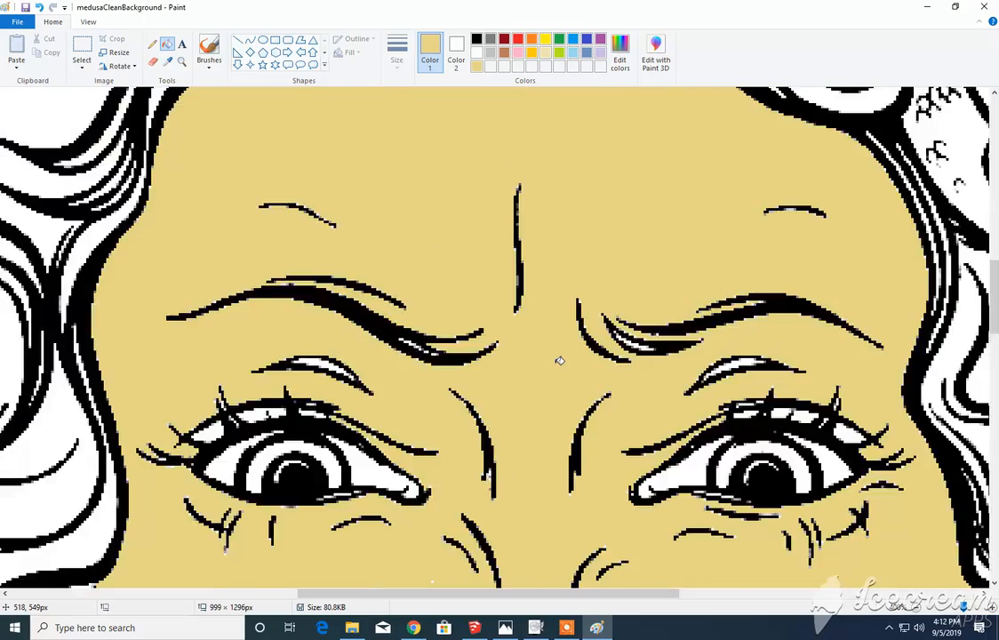
scroll(559, 360, up, 2)
scroll(560, 359, up, 2)
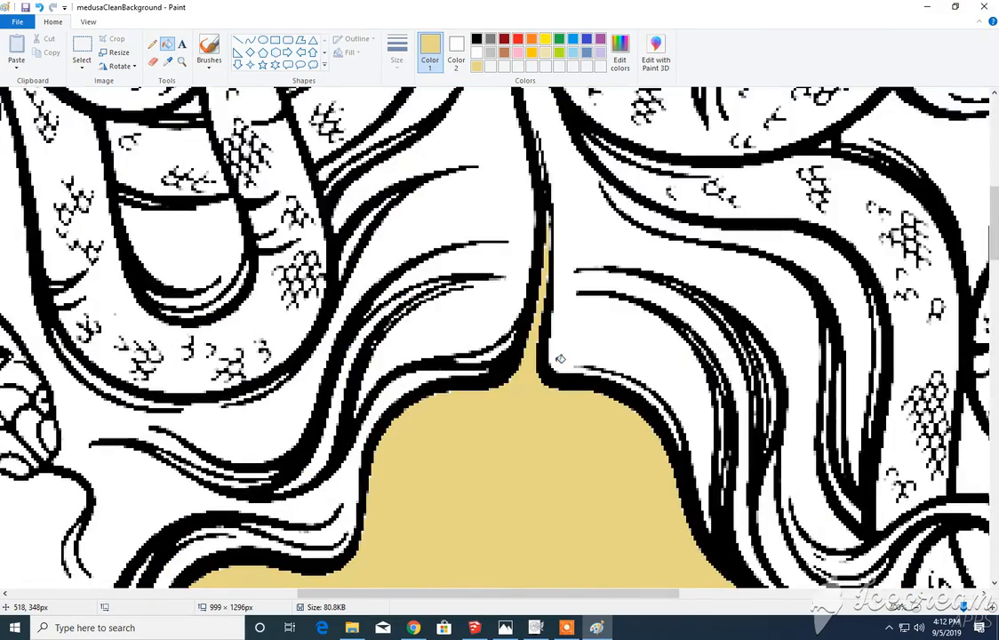
scroll(561, 357, down, 8)
scroll(562, 356, down, 4)
scroll(534, 315, up, 4)
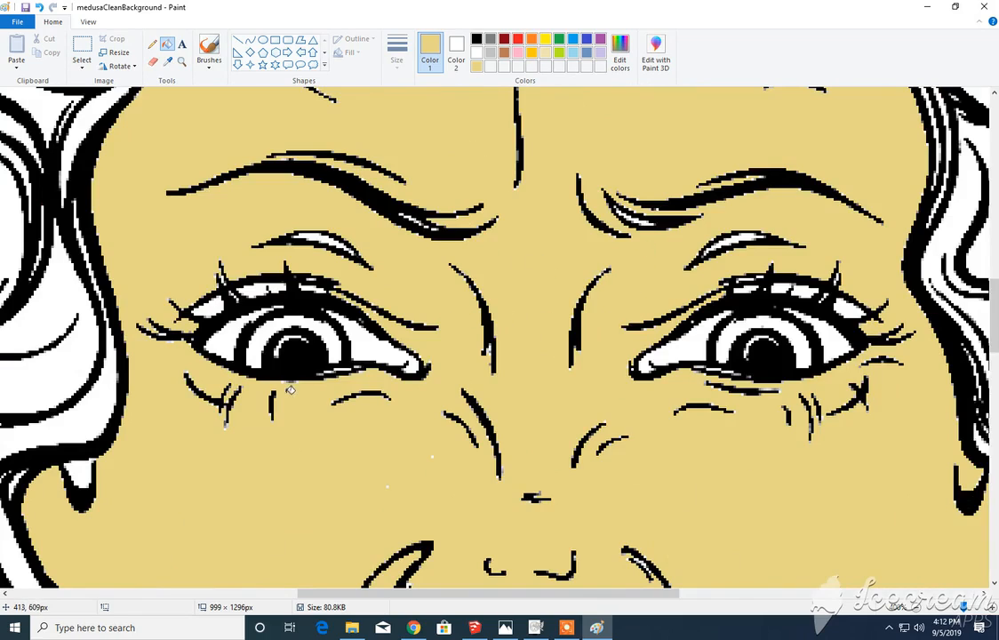
scroll(291, 389, up, 2)
scroll(303, 382, down, 6)
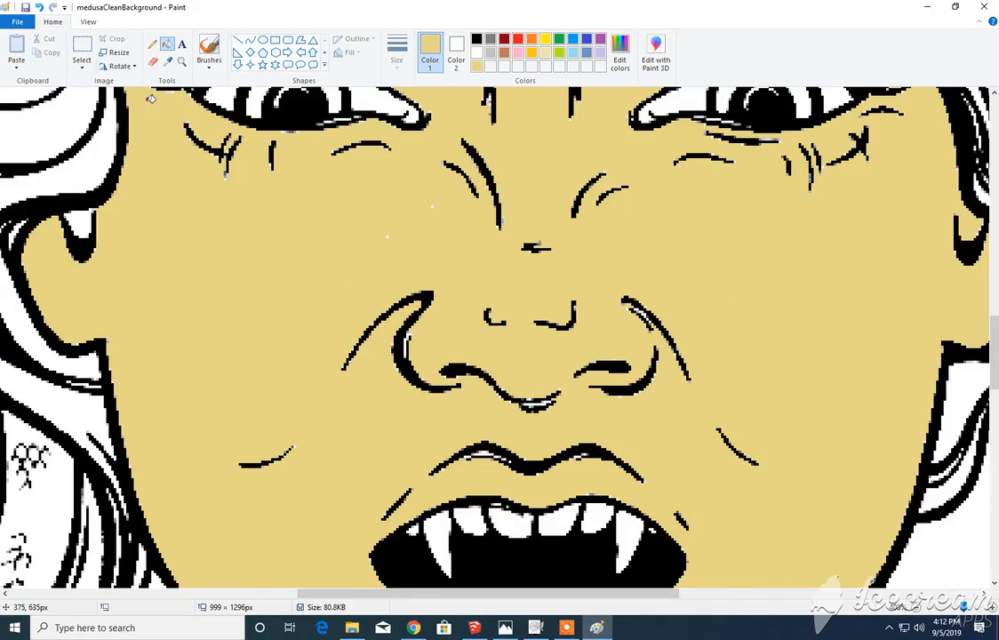
Step: Review the colored face within the whole Medusa drawing at several zoom levels
click(181, 61)
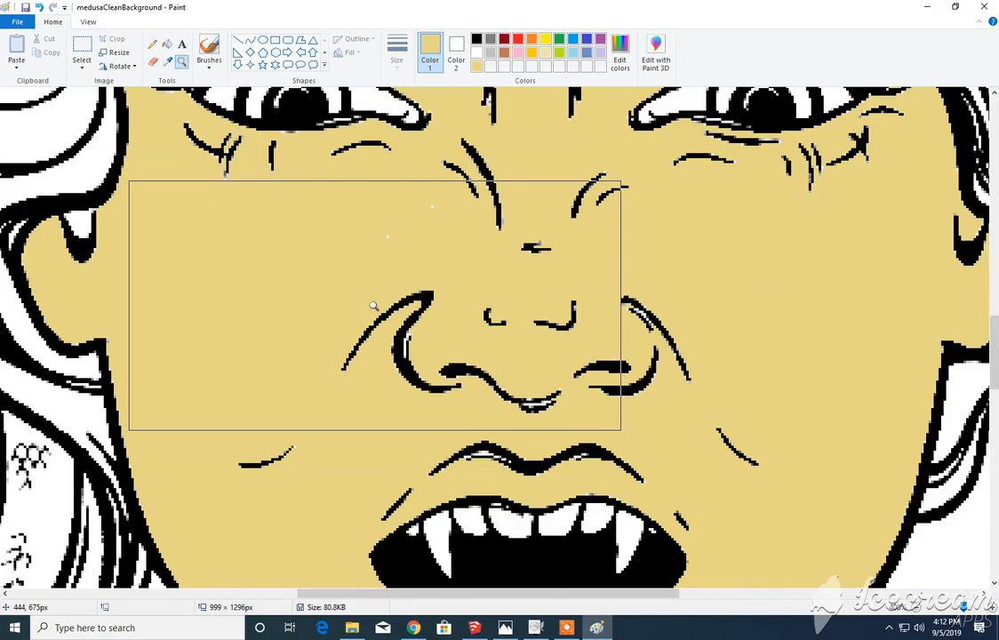
right_click(373, 306)
right_click(370, 299)
right_click(365, 290)
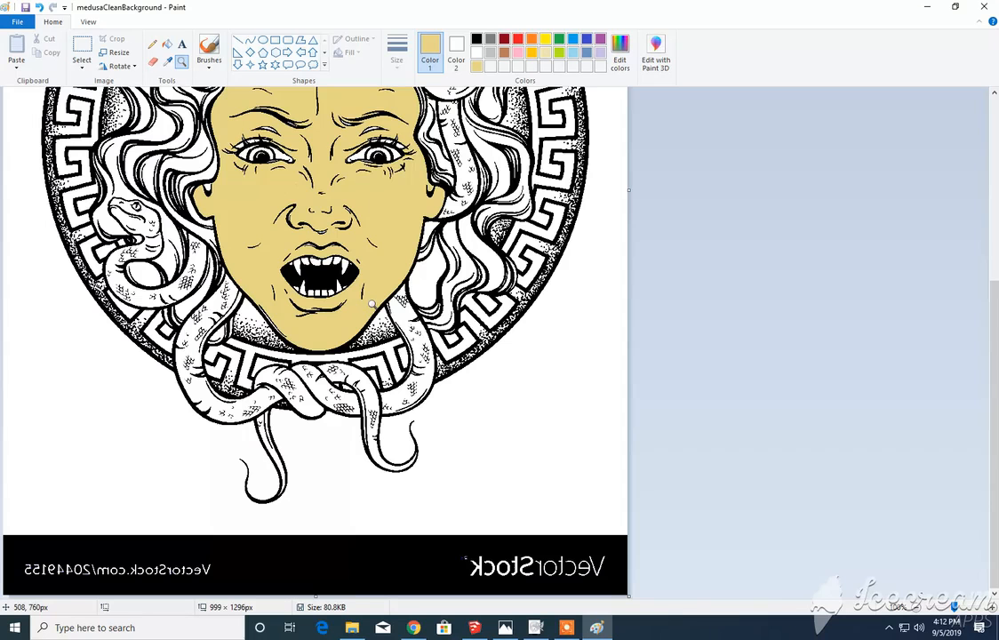
click(305, 169)
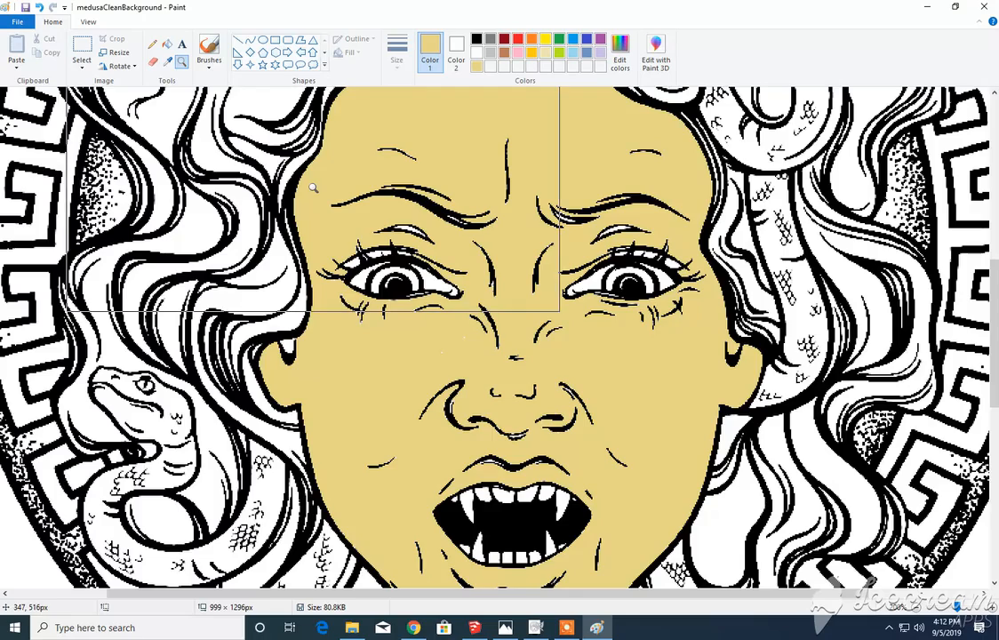
click(402, 251)
right_click(405, 257)
right_click(382, 266)
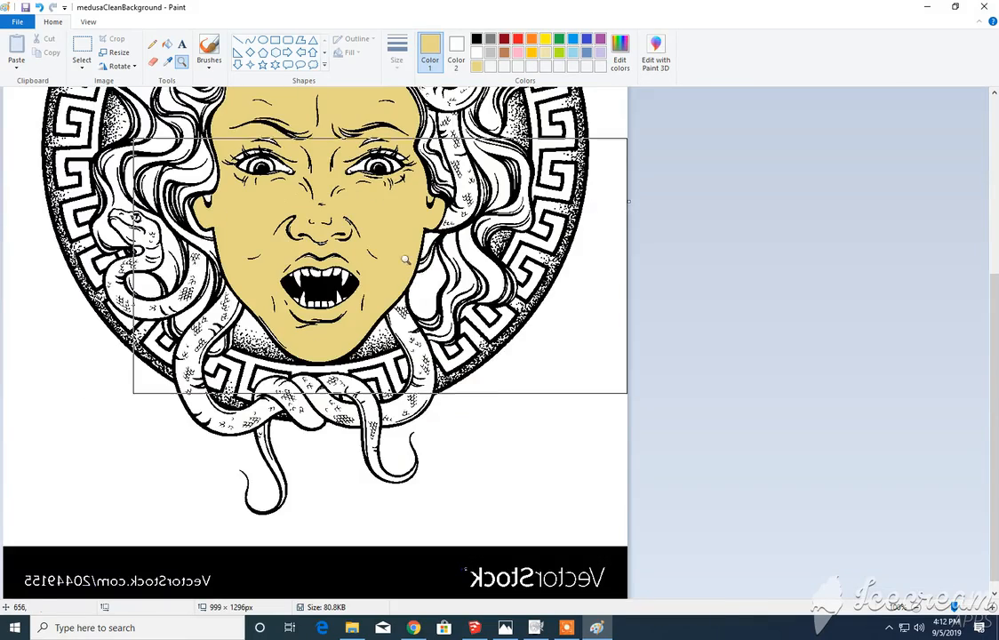
right_click(273, 169)
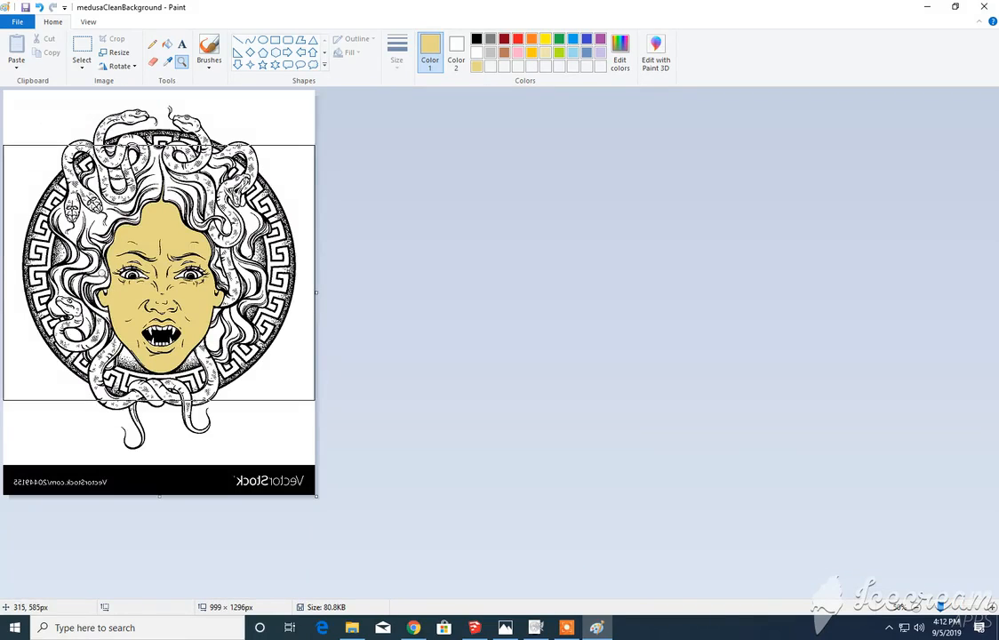
click(102, 275)
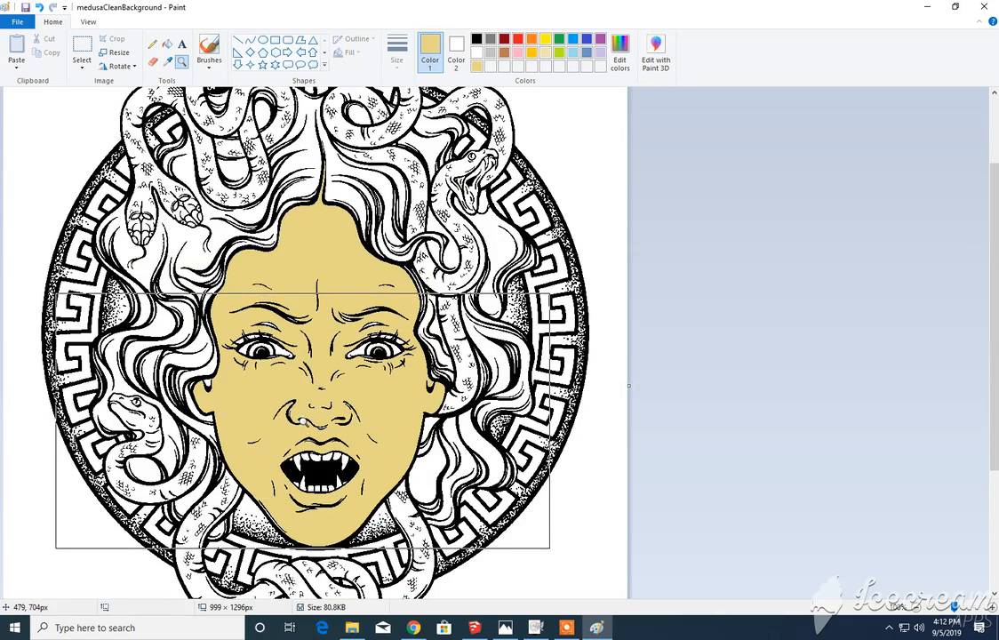
right_click(302, 417)
Step: Set Color 2 to black and pencil over the white gaps in the left nostril and nose tip lines
click(133, 294)
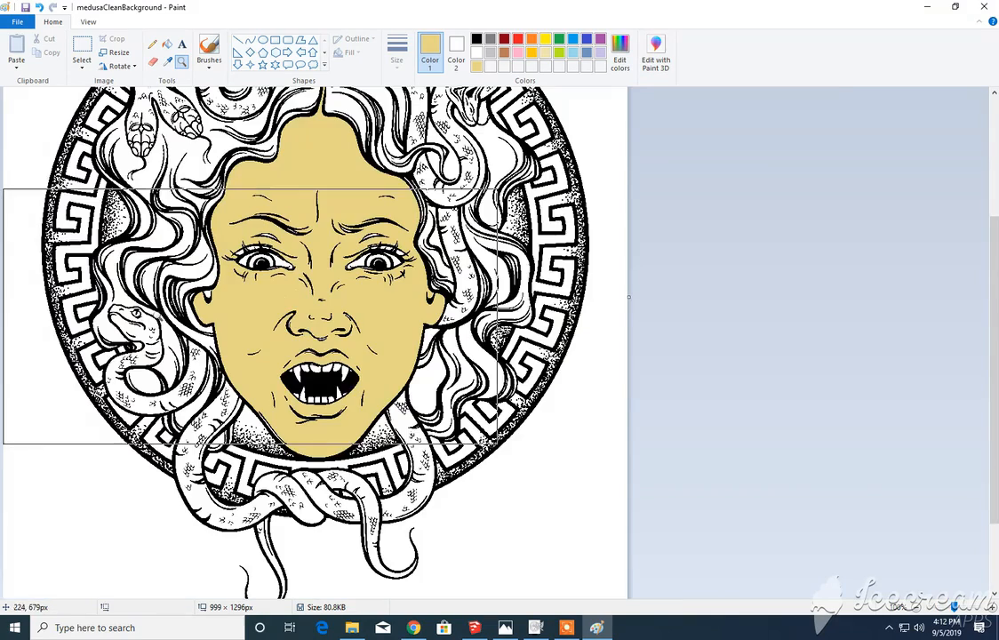
click(298, 333)
click(523, 317)
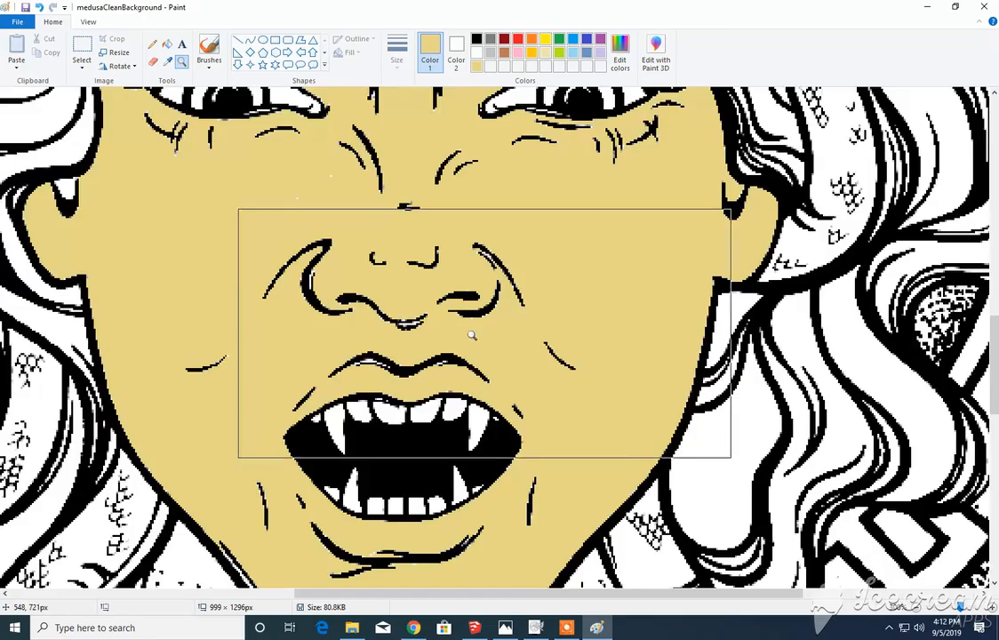
click(485, 334)
click(396, 311)
click(168, 224)
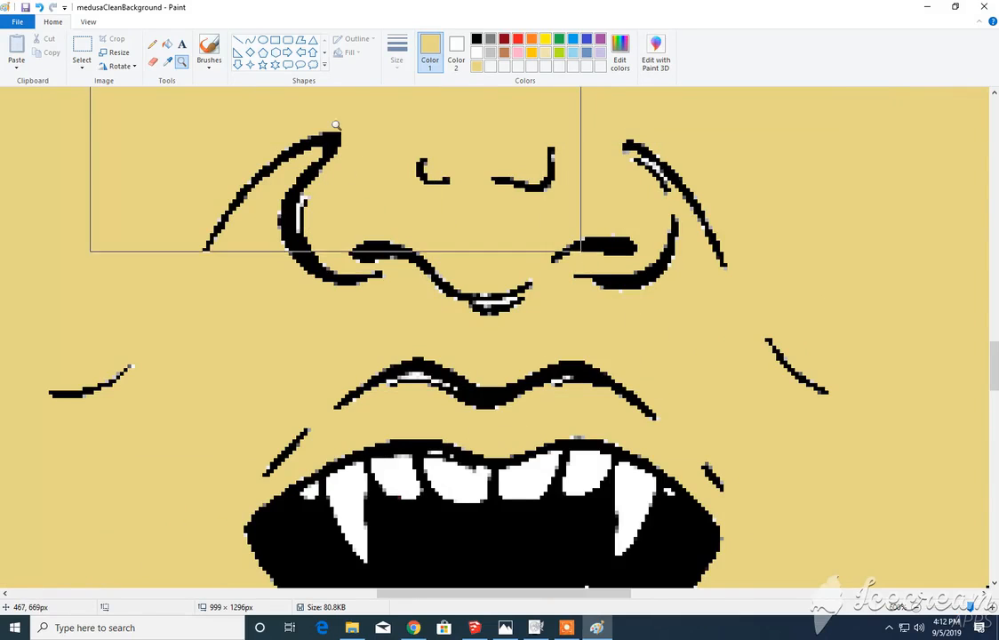
click(456, 49)
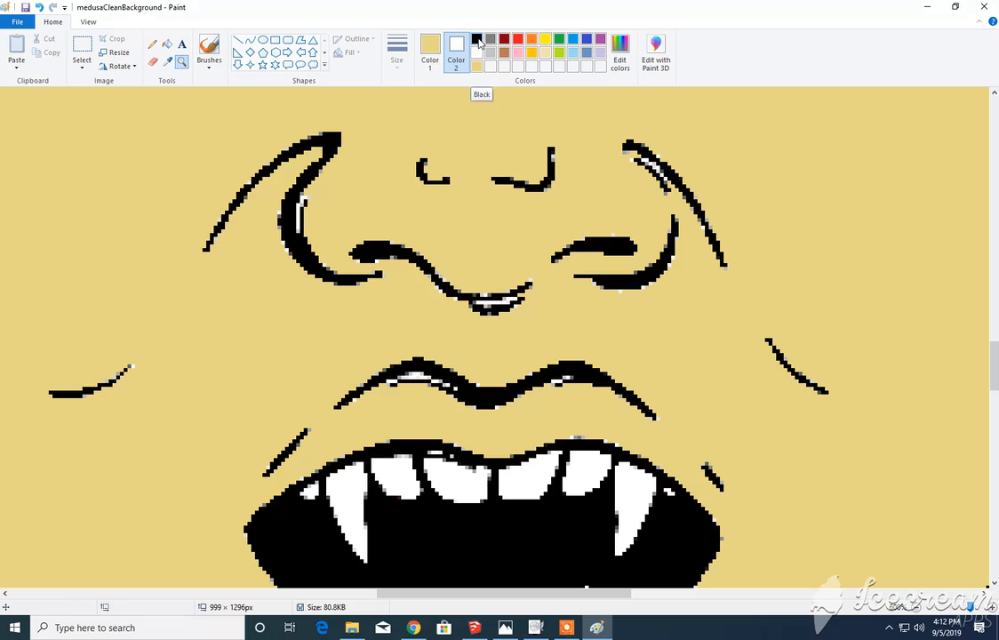
click(477, 39)
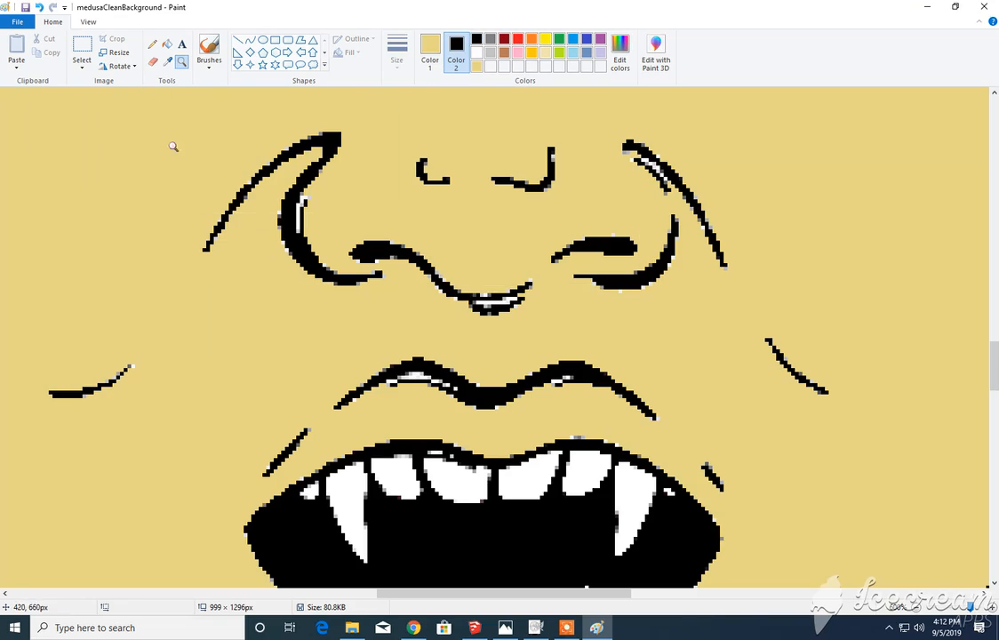
click(152, 43)
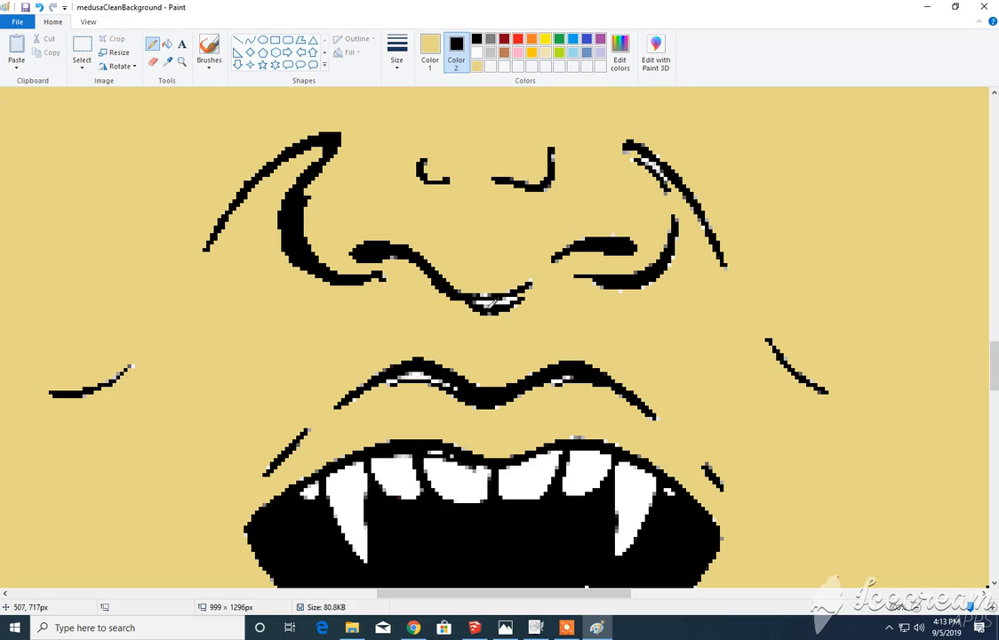
drag(516, 291, 481, 296)
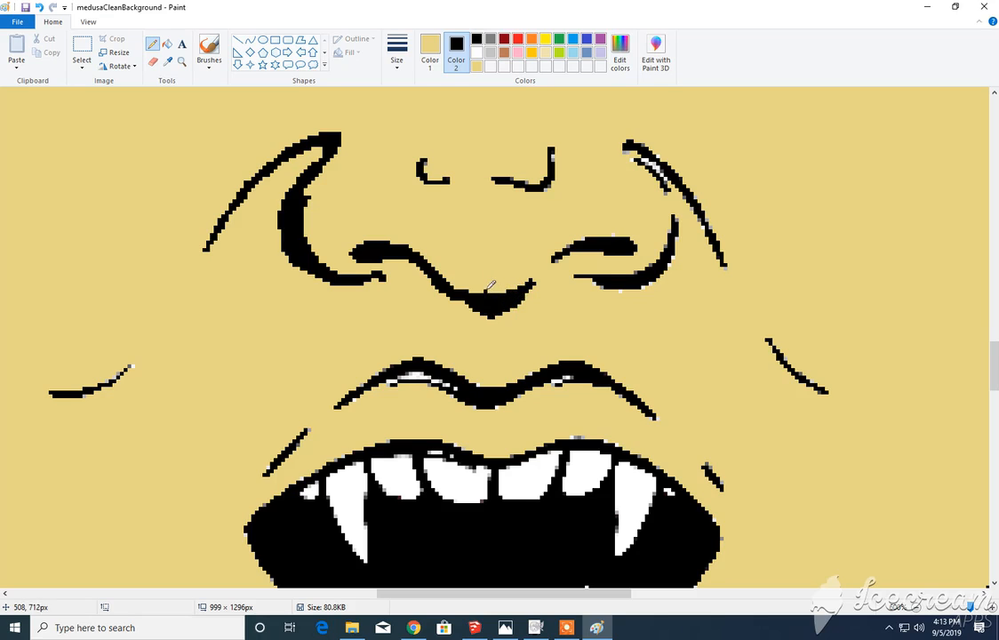
Step: Examine the lines around the mouth, eyes and right nostril for remaining light gaps and specks
scroll(621, 210, down, 4)
scroll(573, 249, up, 2)
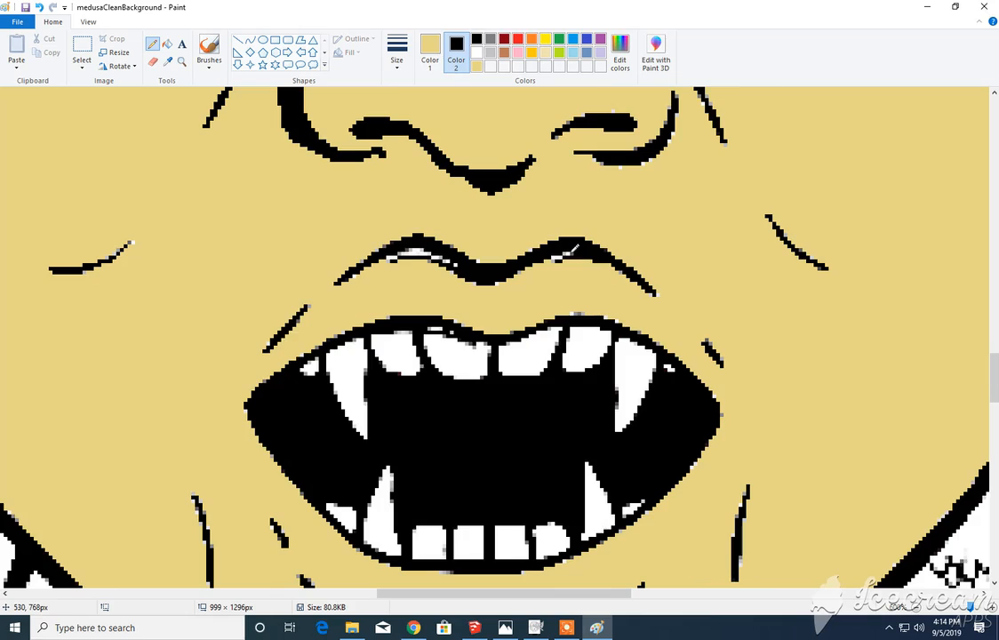
scroll(452, 258, up, 3)
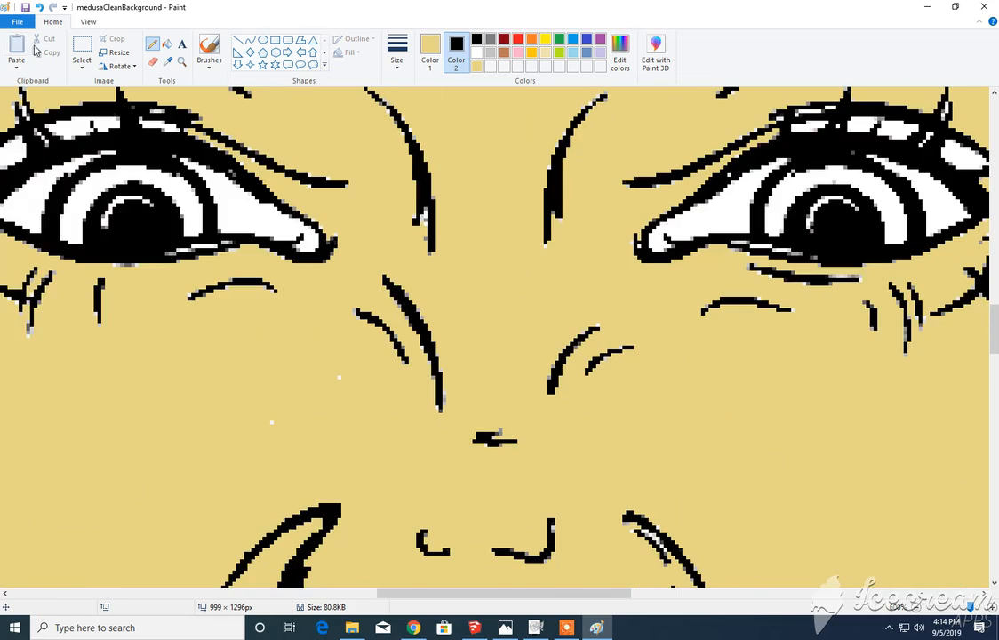
click(182, 62)
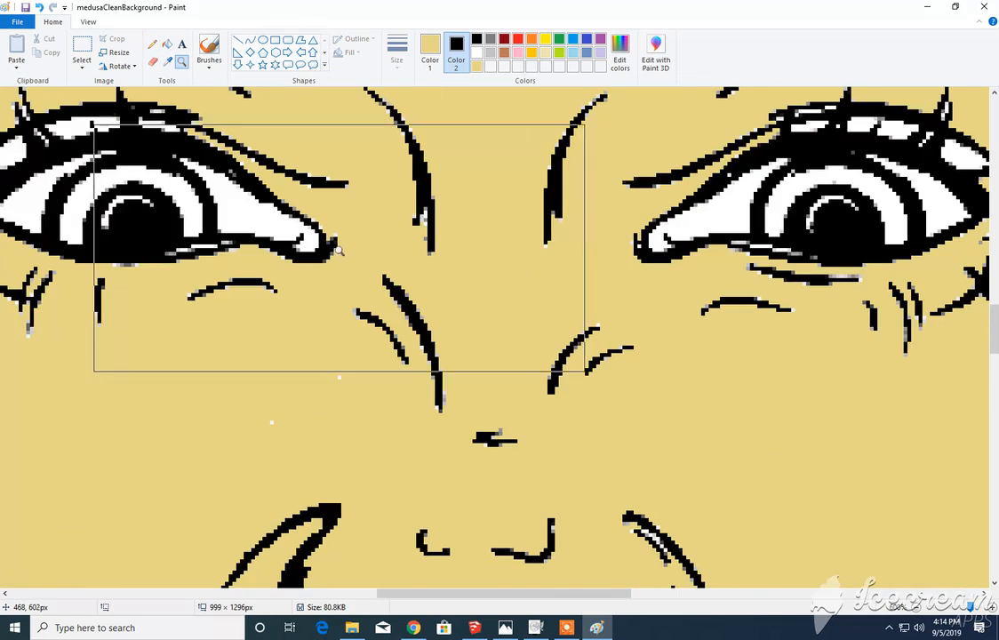
right_click(346, 256)
click(358, 266)
scroll(358, 268, right, 4)
scroll(358, 268, down, 2)
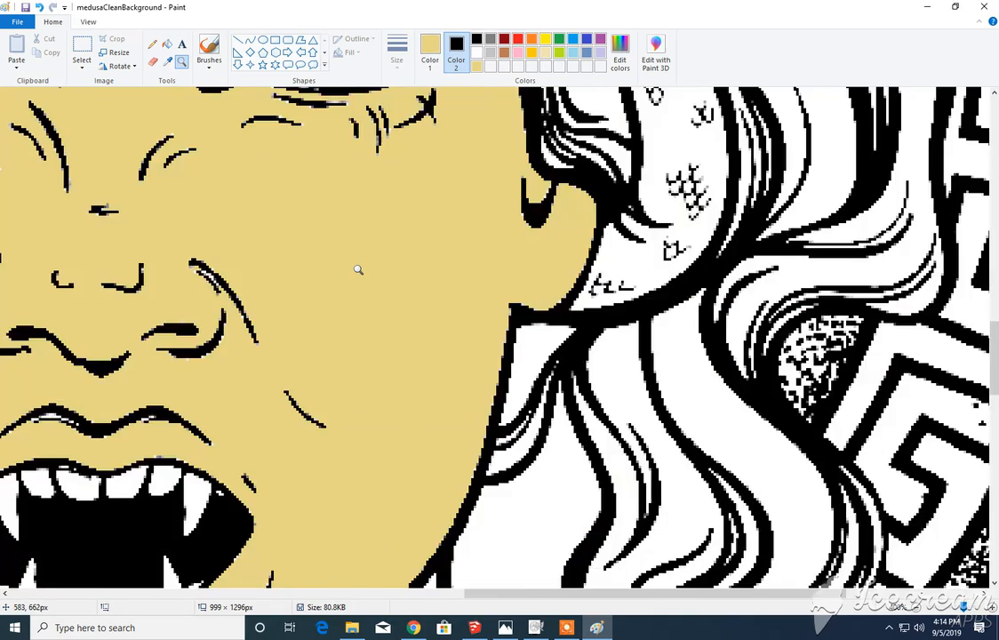
Step: Set Color 2 to orange and fill several Greek key border segments beside the lower-right hair with the tan Color 1
right_click(358, 268)
right_click(358, 267)
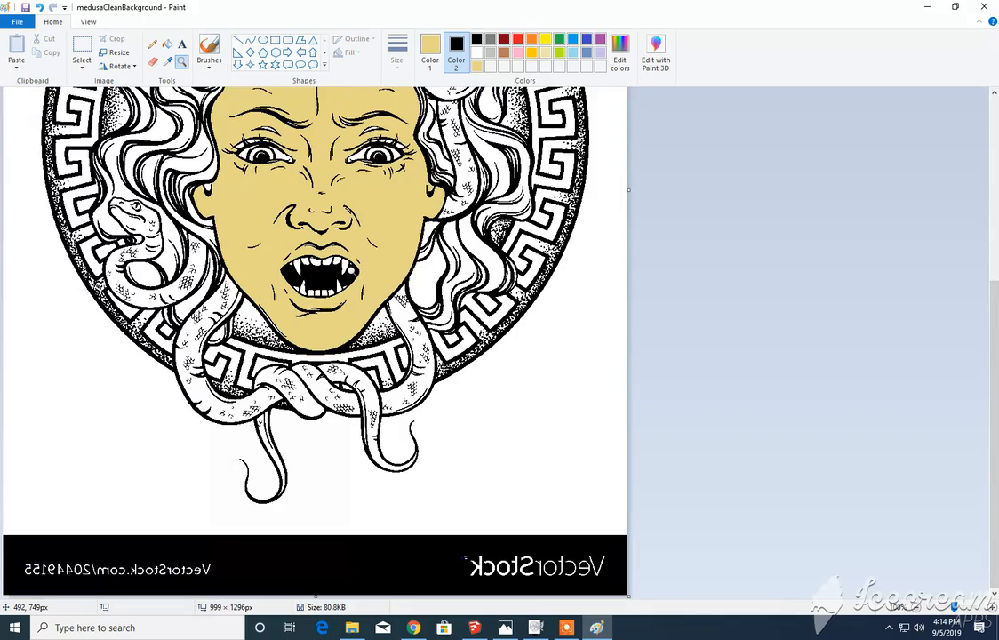
right_click(532, 40)
click(168, 46)
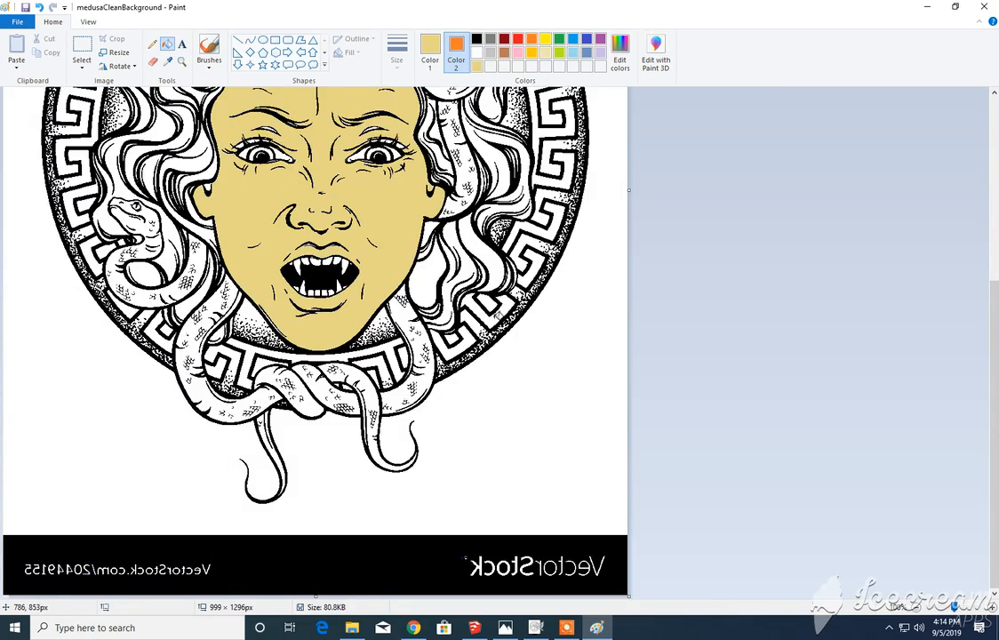
click(494, 317)
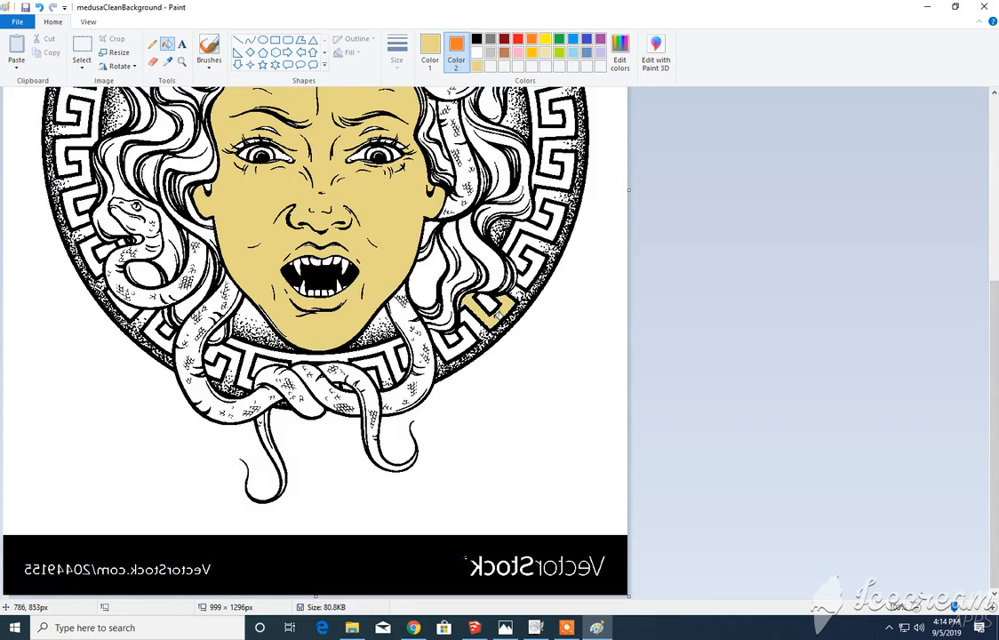
click(457, 49)
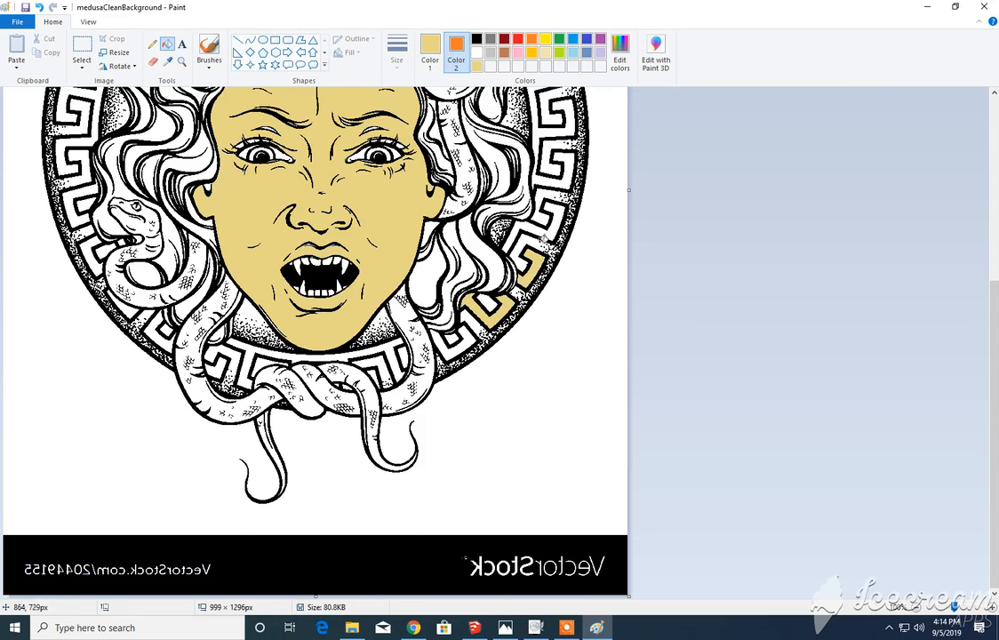
scroll(555, 233, up, 3)
click(534, 351)
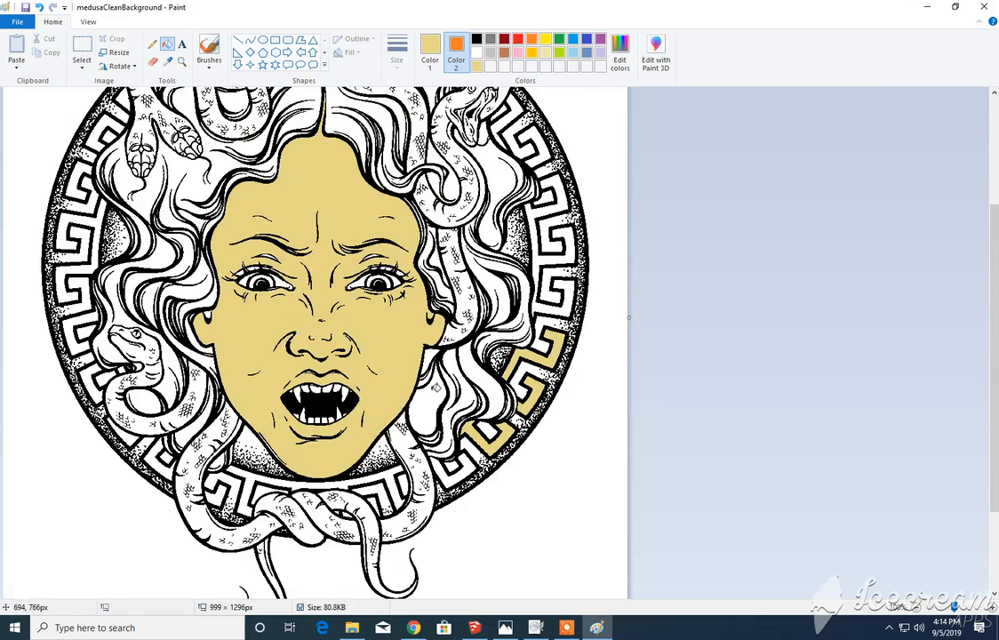
scroll(331, 294, up, 3)
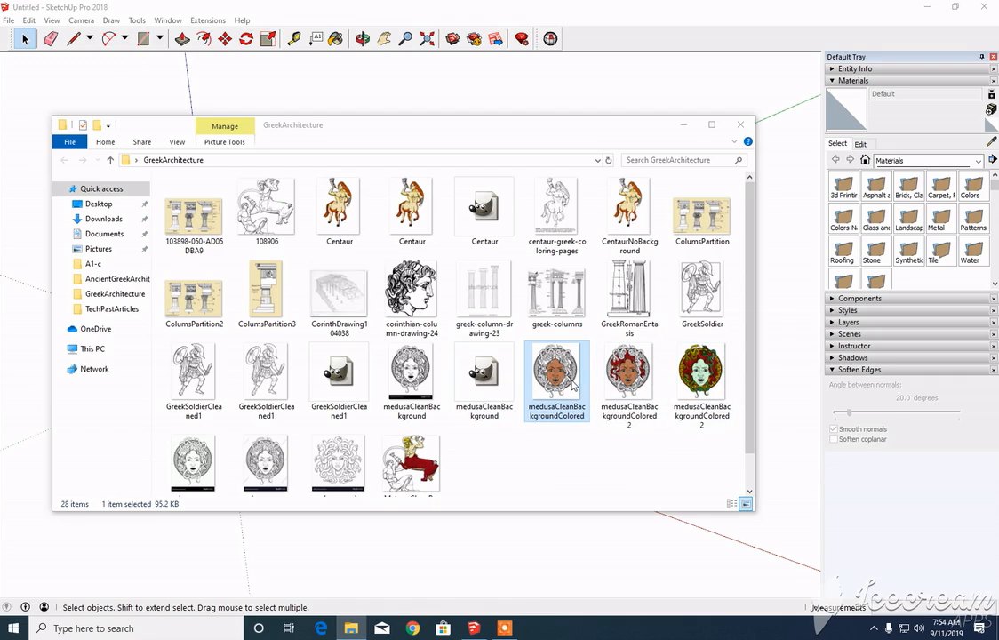
Step: Open the brown-faced medusaCleanBackgroundColored GIF from the GreekArchitecture folder in Paint
right_click(552, 377)
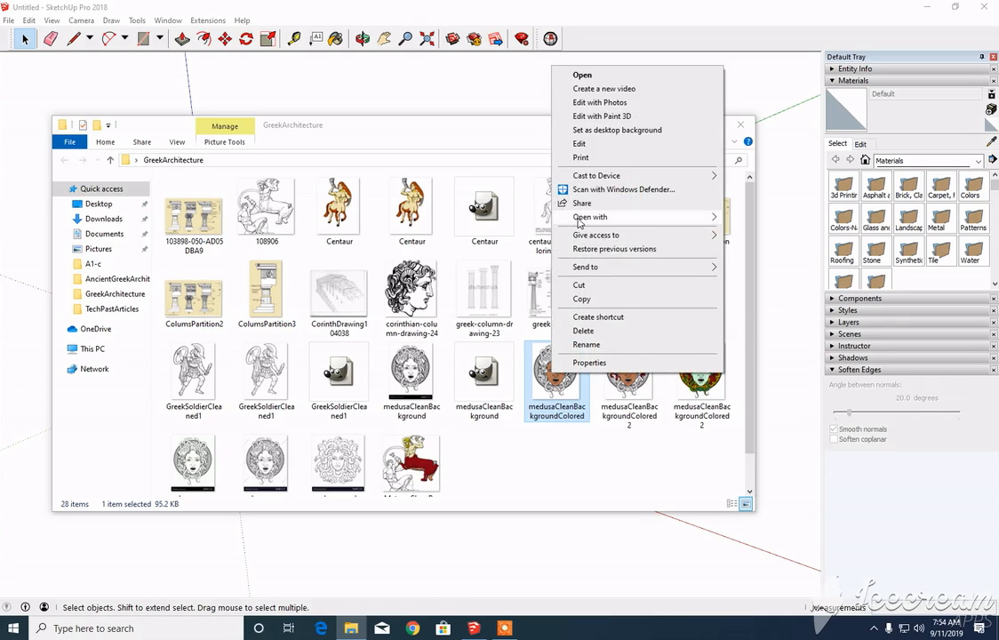
mouse_move(577, 217)
click(751, 246)
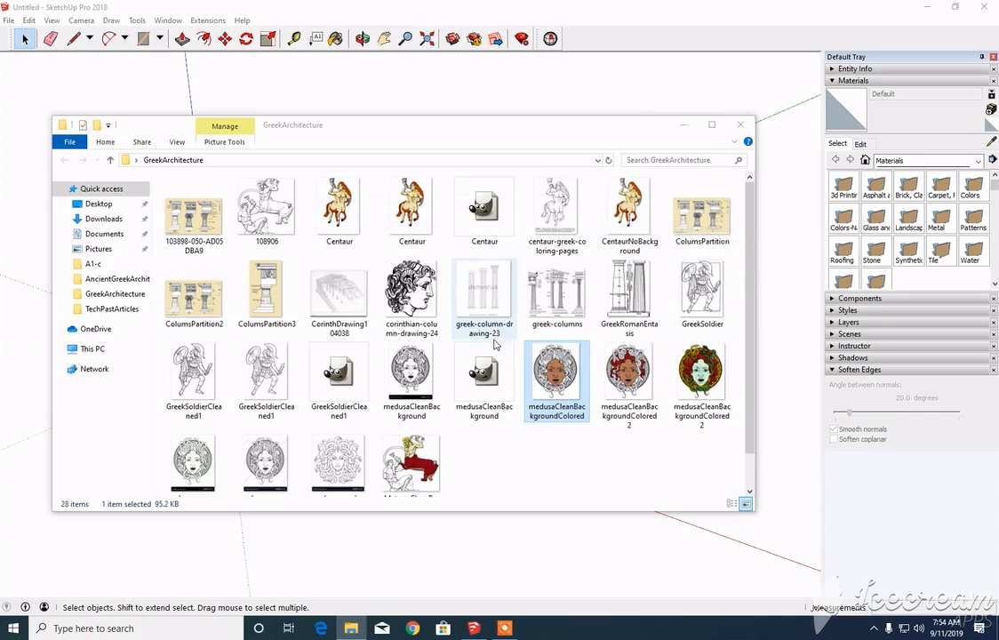
scroll(428, 368, down, 3)
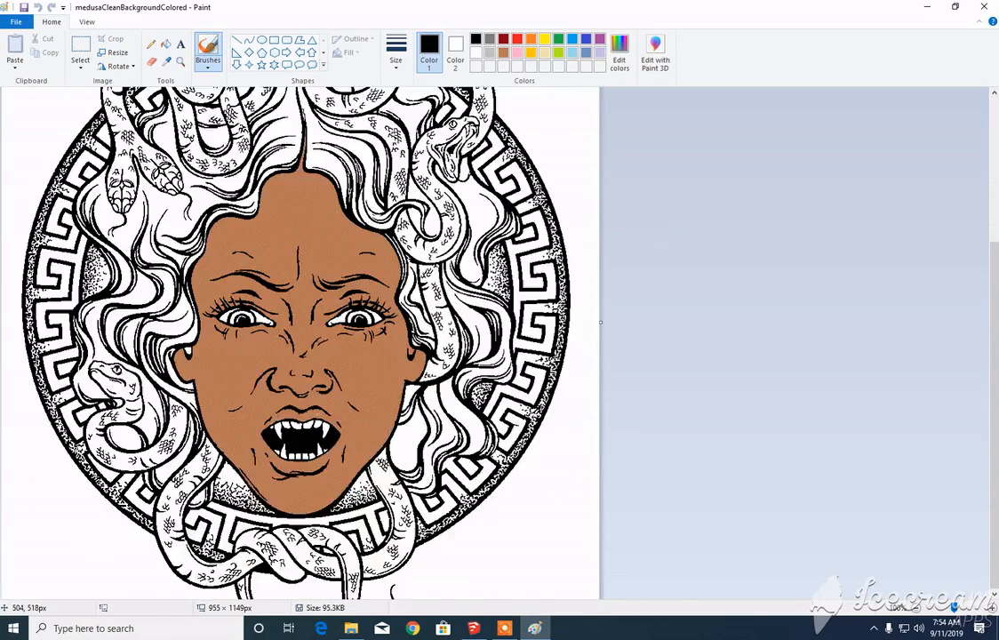
scroll(428, 368, up, 1)
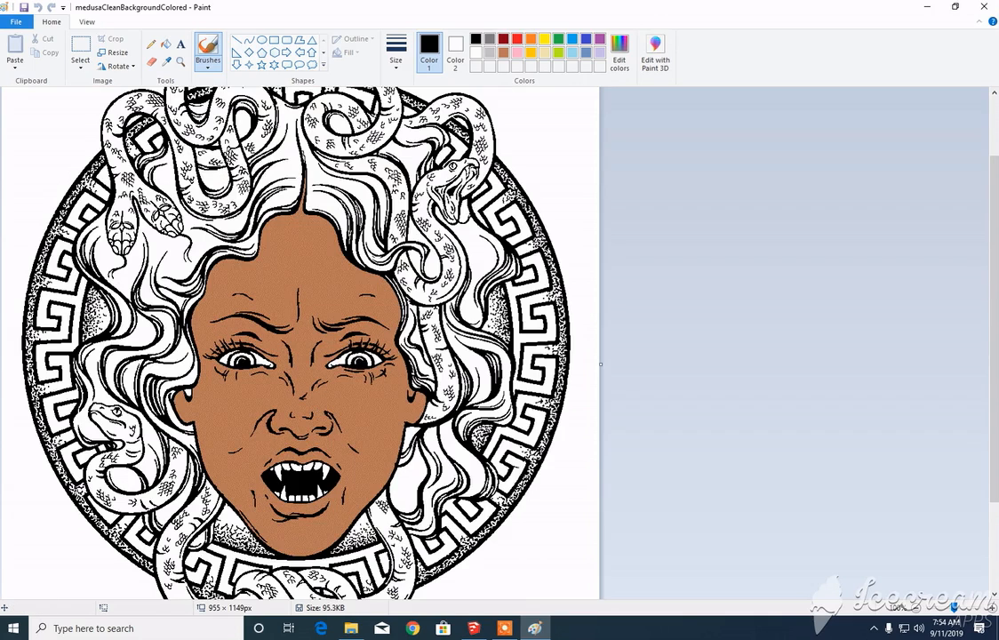
Step: Examine the speckled brown skin fill up close around the nose and eyes
click(182, 66)
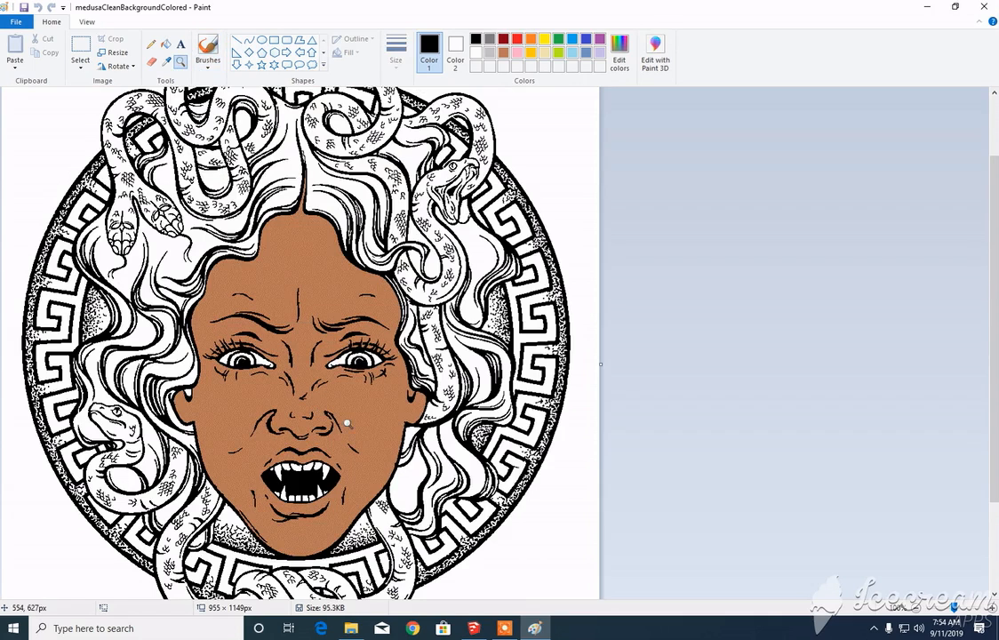
click(276, 374)
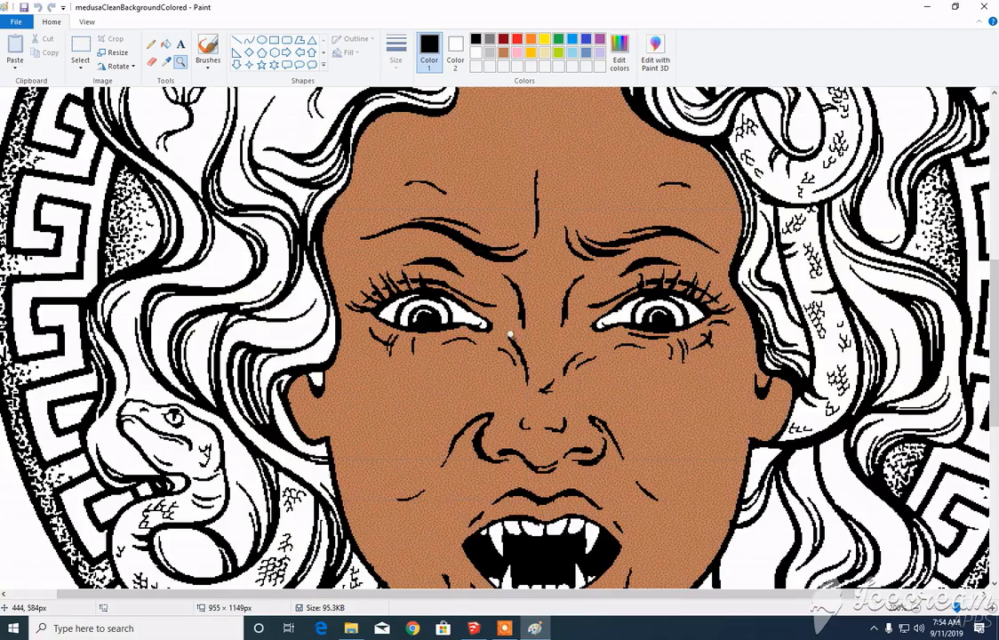
click(507, 333)
click(356, 325)
click(267, 258)
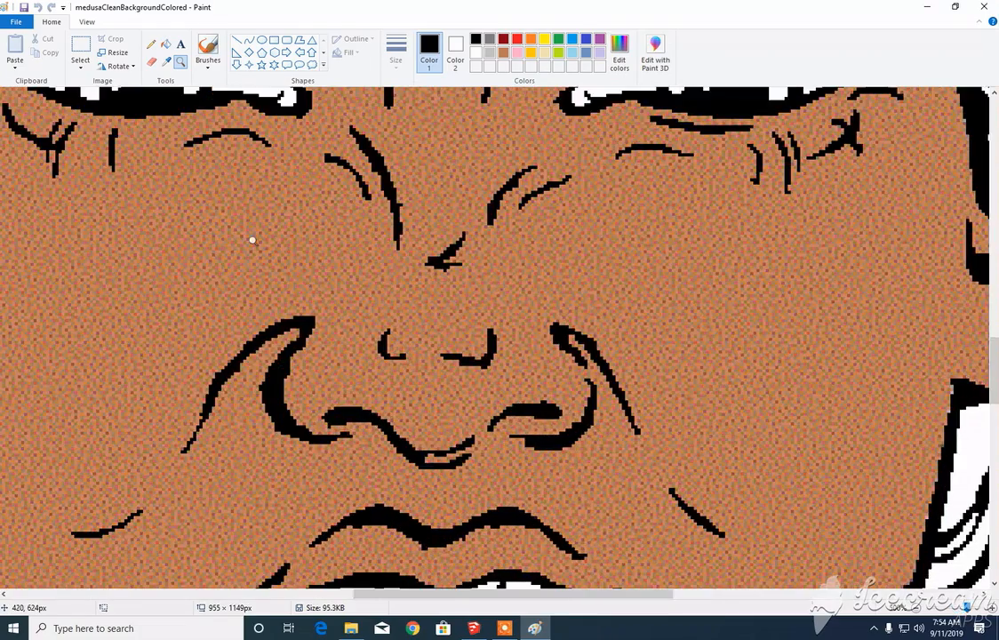
click(249, 220)
click(269, 220)
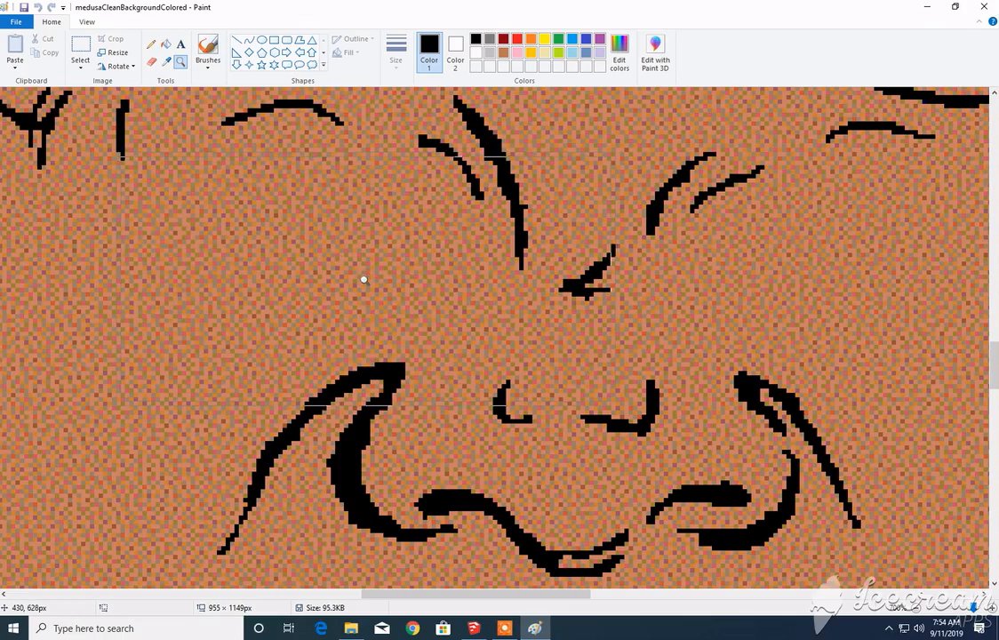
scroll(364, 279, up, 3)
scroll(378, 274, up, 1)
scroll(415, 197, down, 1)
scroll(338, 338, down, 1)
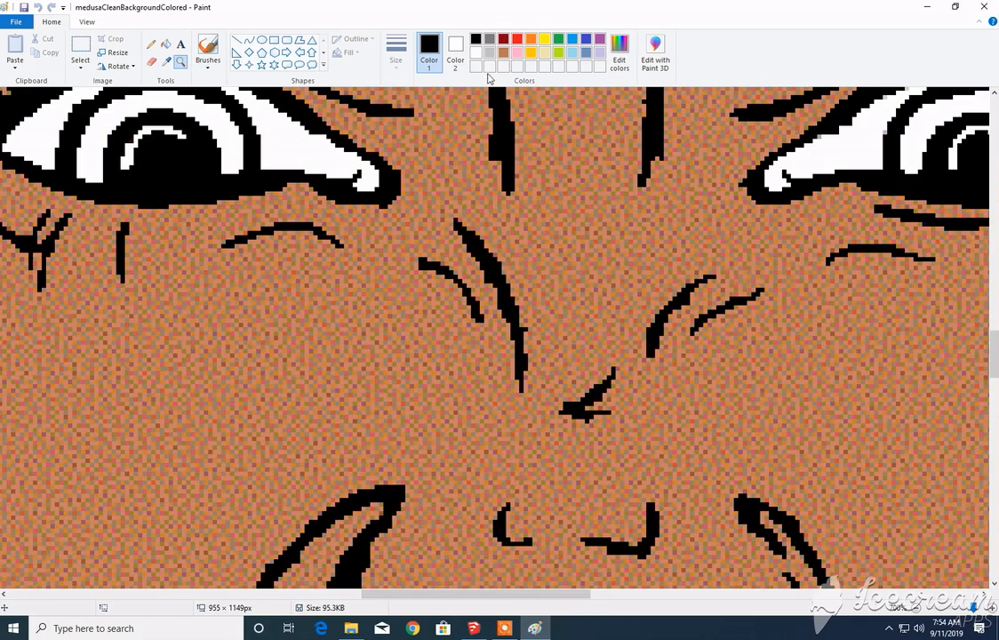
Step: Try to fill the speckled brown cheek below the left eye with light yellow, and undo the fill
click(167, 47)
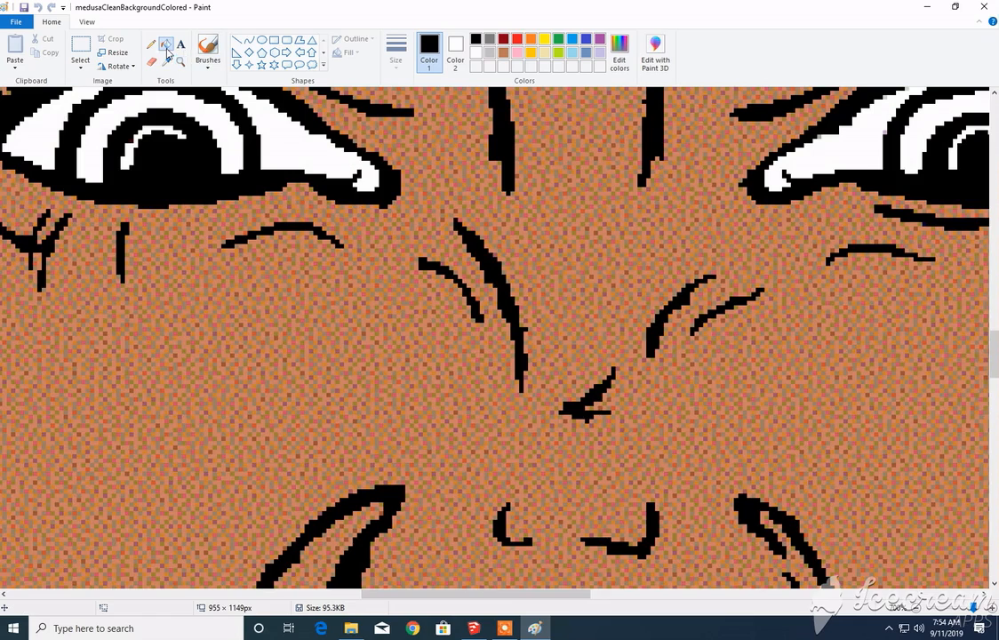
click(545, 53)
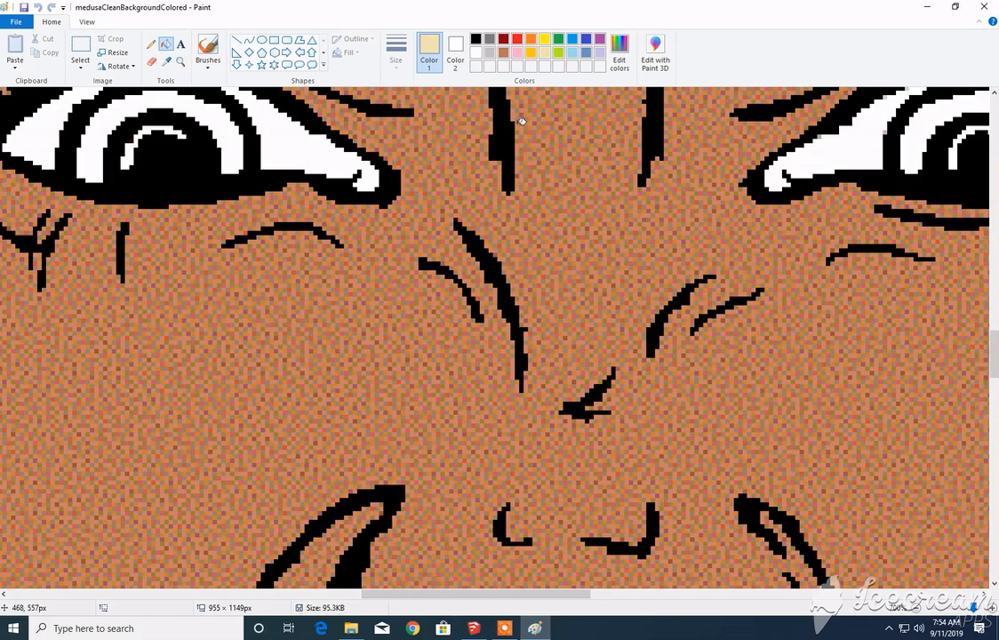
click(335, 309)
click(40, 8)
scroll(439, 314, up, 3)
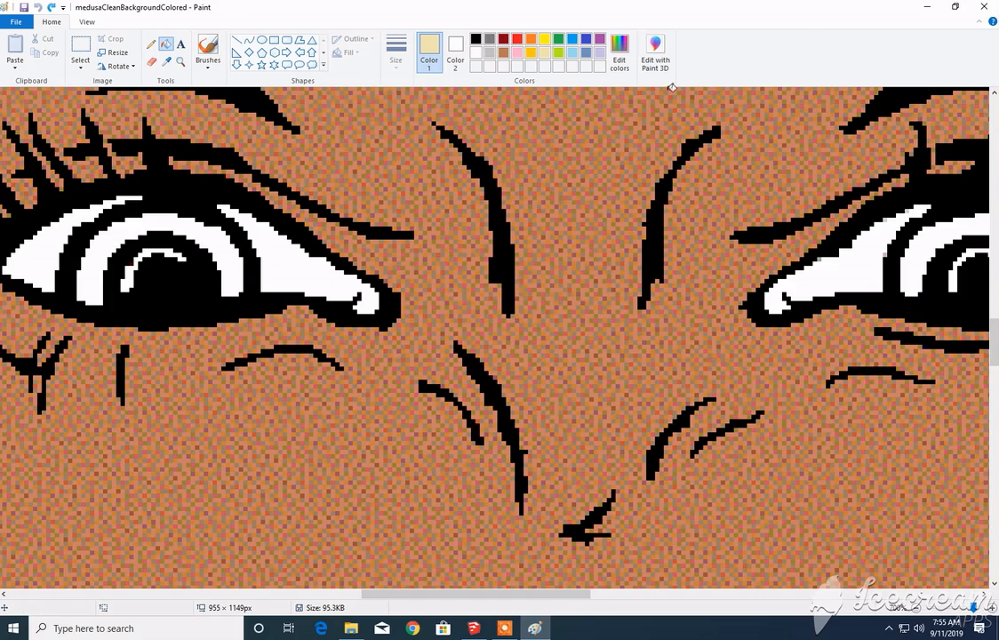
Step: Close the GIF without saving and open the green-faced medusaCleanBackgroundColored2 PNG in Paint
click(984, 8)
click(518, 319)
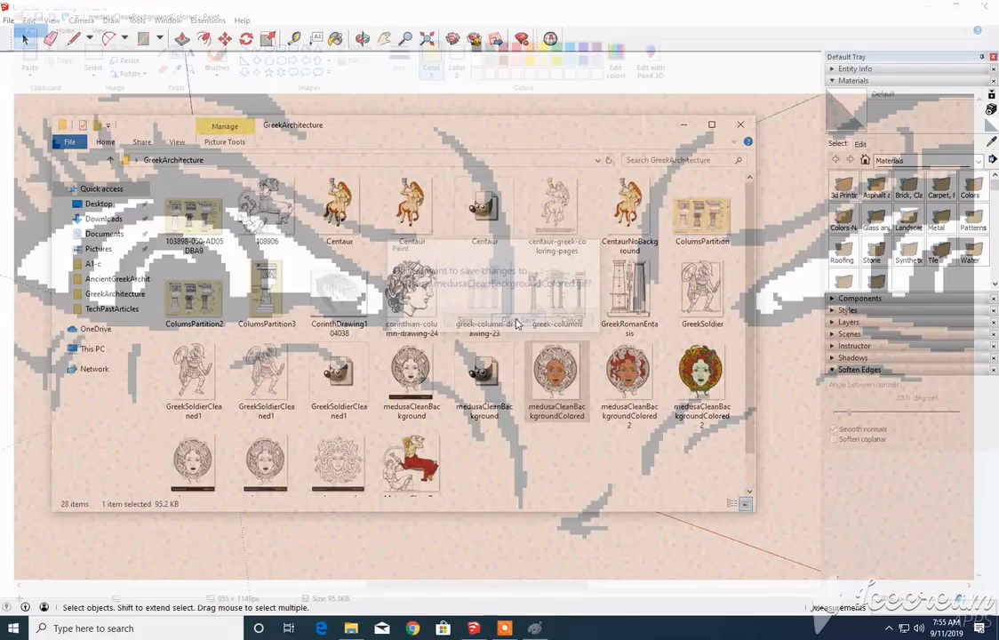
right_click(699, 368)
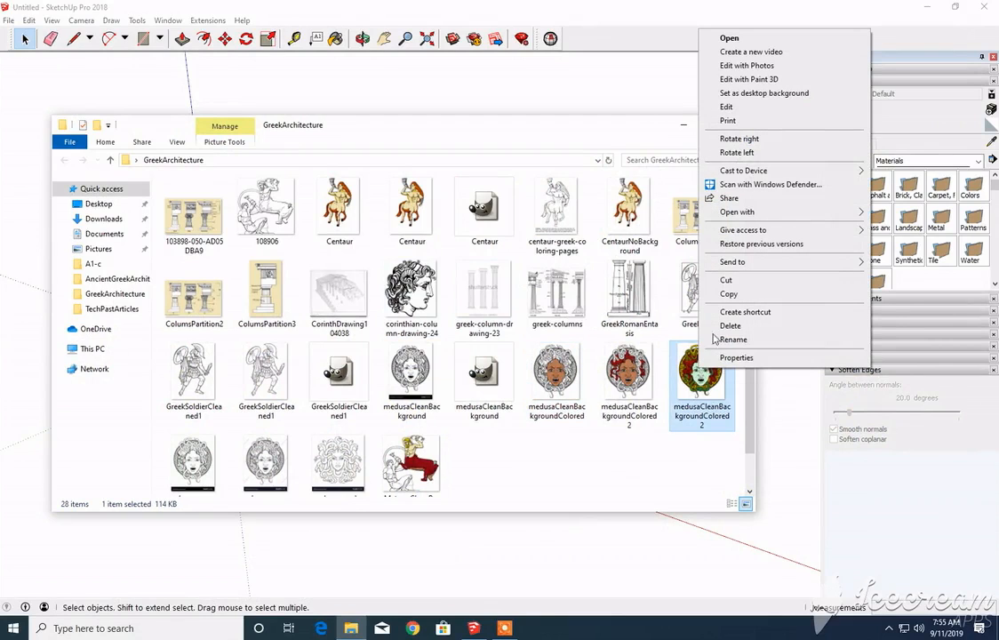
mouse_move(734, 212)
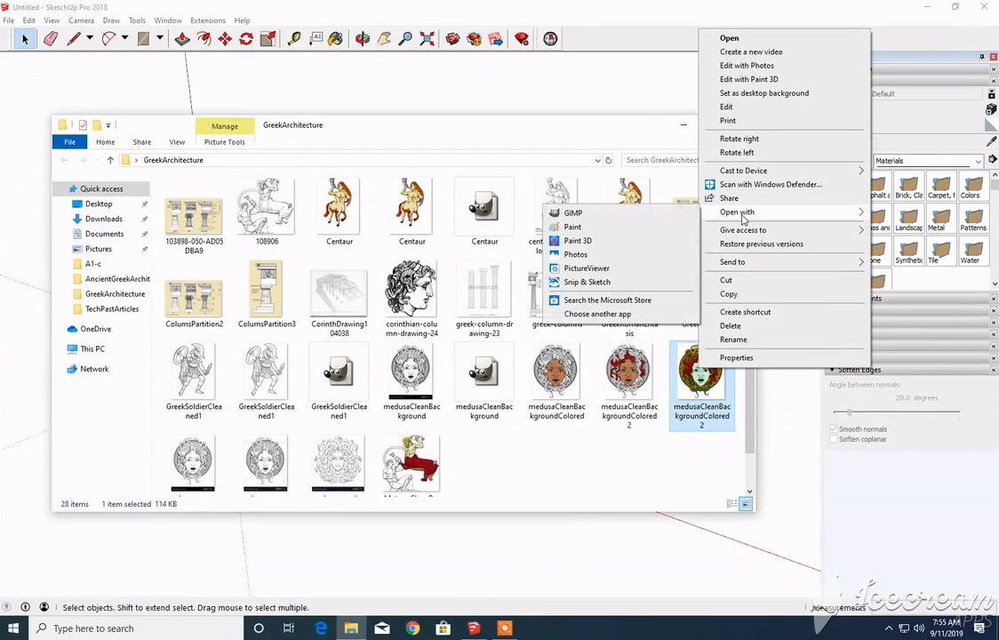
click(605, 228)
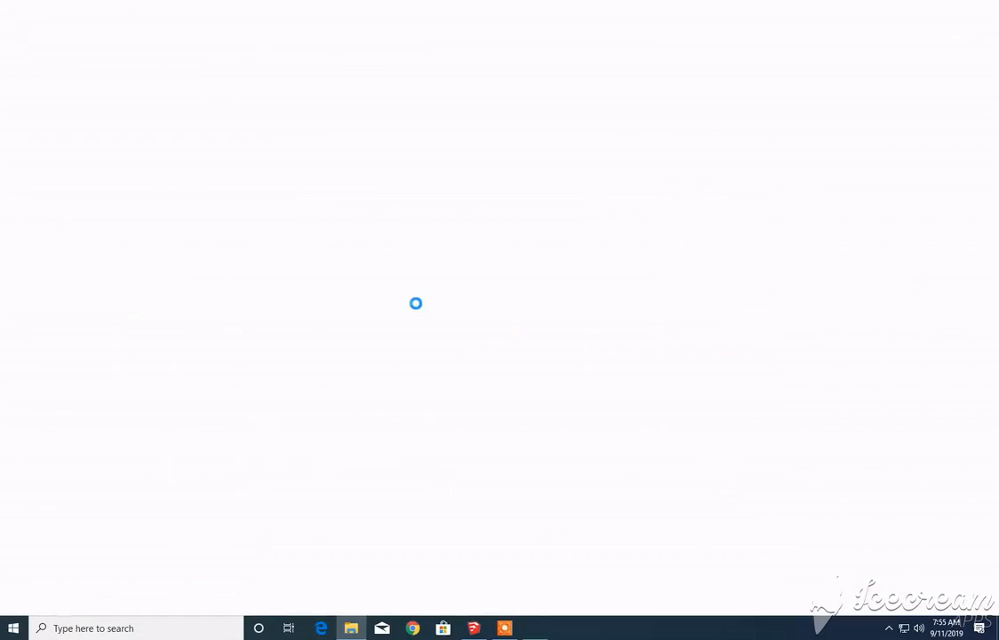
scroll(440, 282, down, 3)
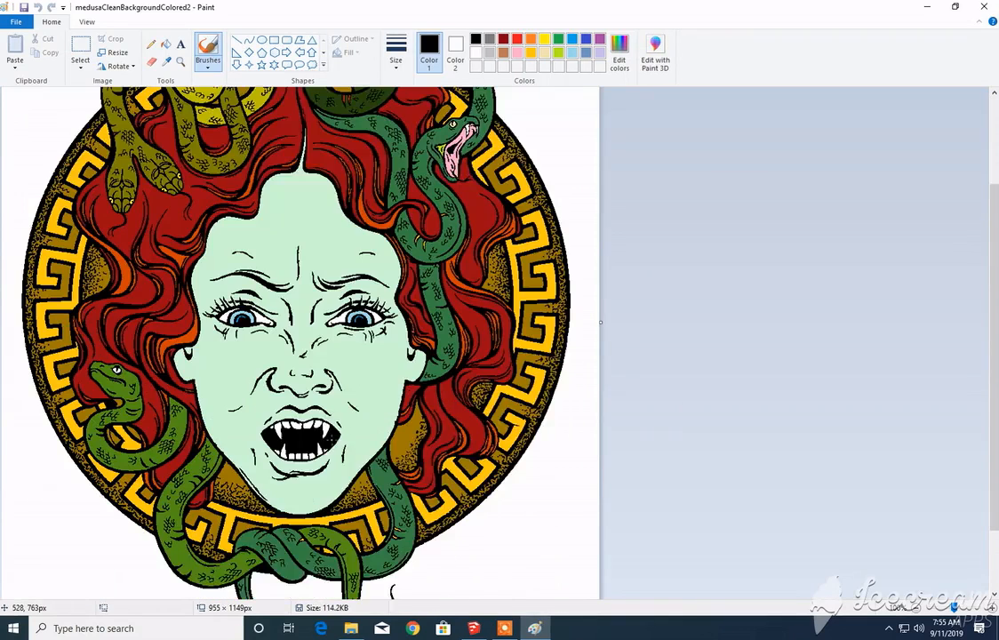
scroll(333, 490, up, 2)
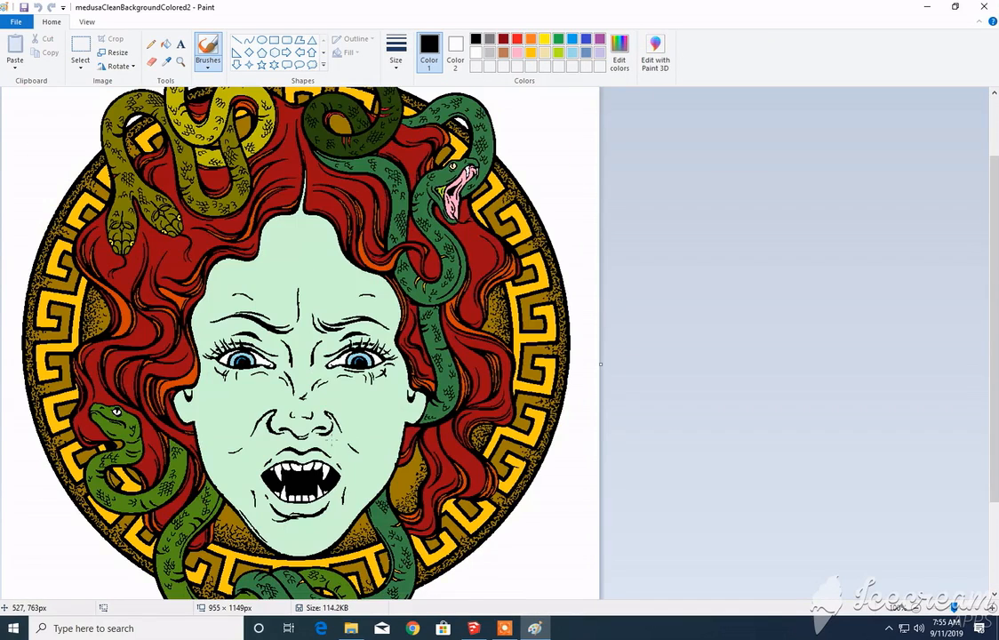
Step: Fill the pale green face around the left eye with light yellow, and undo the fill
click(180, 64)
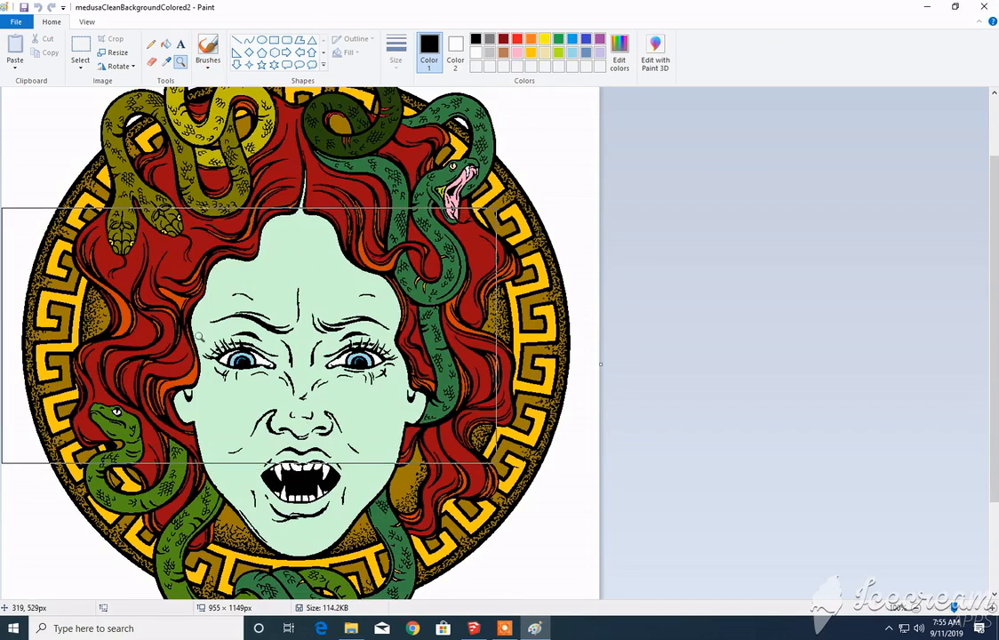
click(197, 329)
click(362, 312)
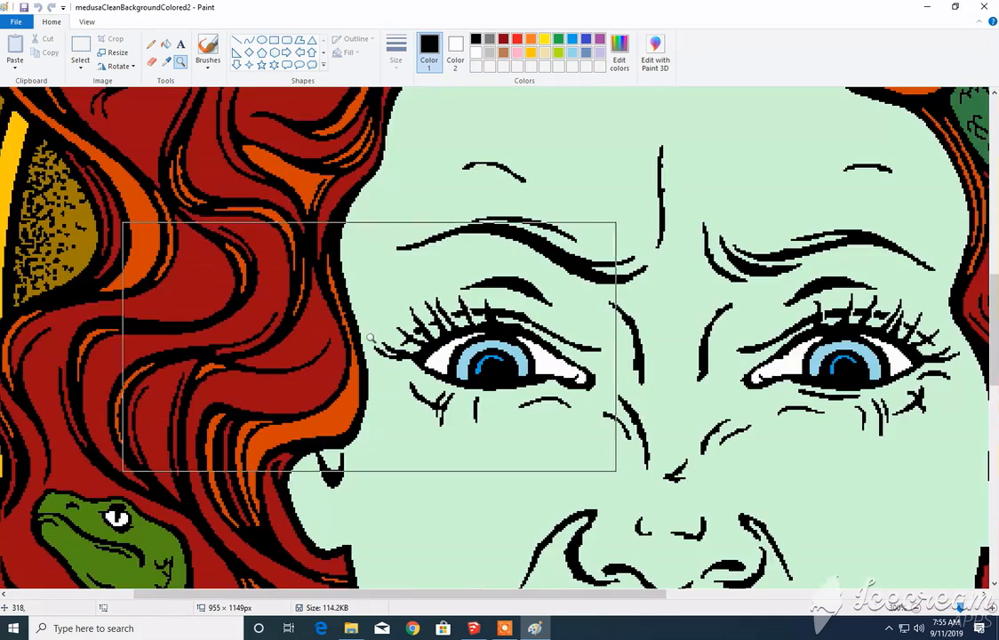
click(371, 331)
click(312, 250)
click(316, 252)
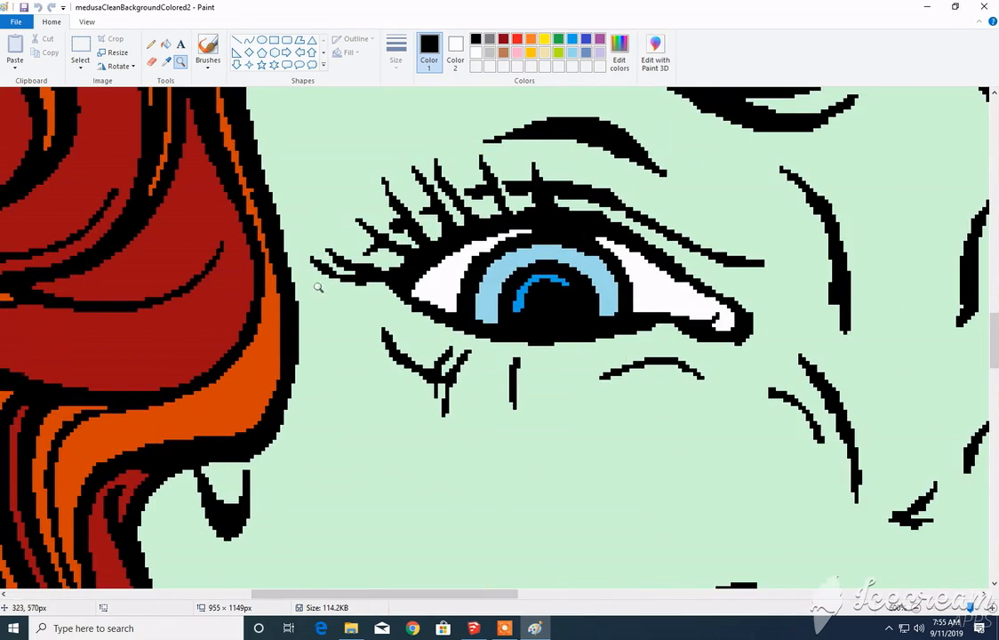
click(546, 53)
click(165, 43)
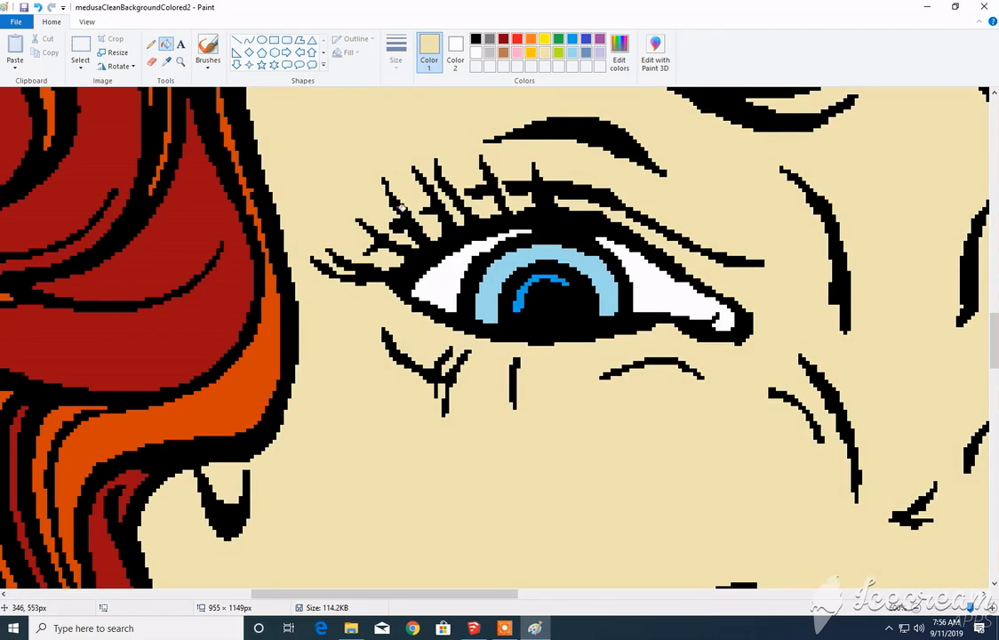
click(37, 7)
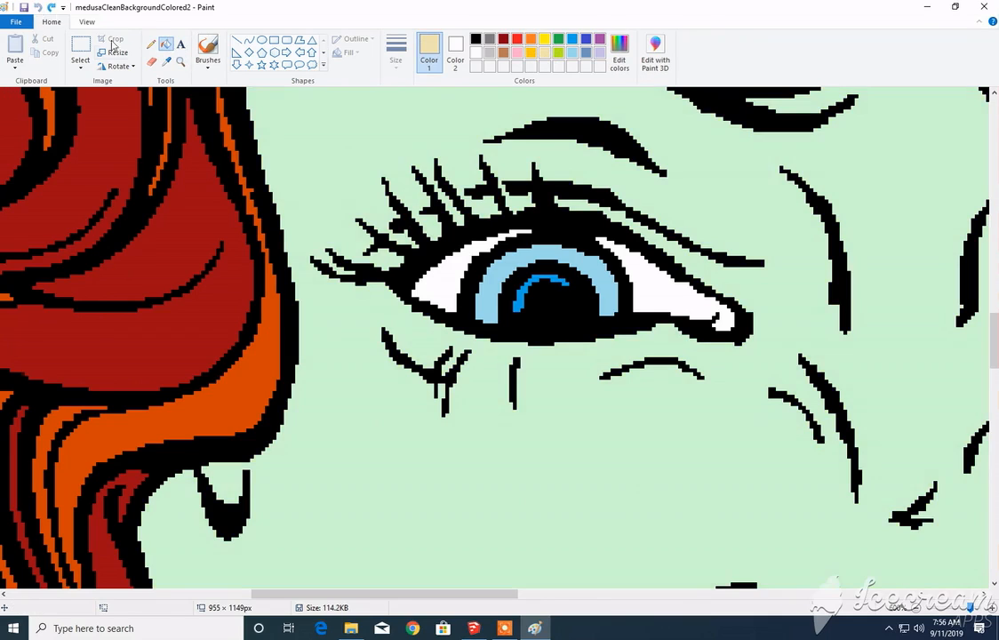
Step: Dismiss the graphics driver notification and close medusaCleanBackgroundColored2 without saving changes
scroll(488, 338, down, 3)
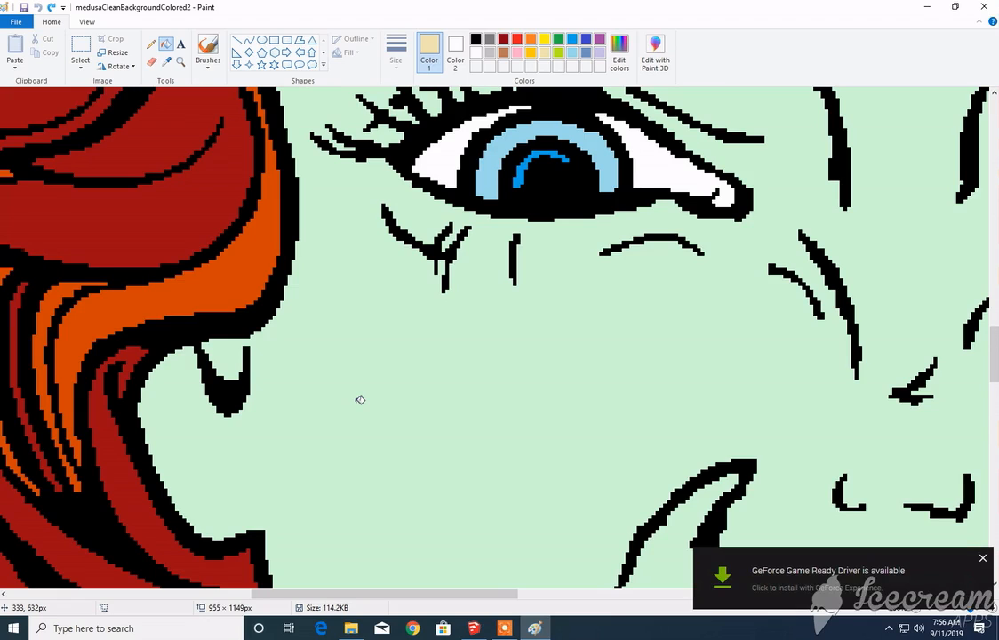
click(984, 562)
scroll(643, 334, up, 5)
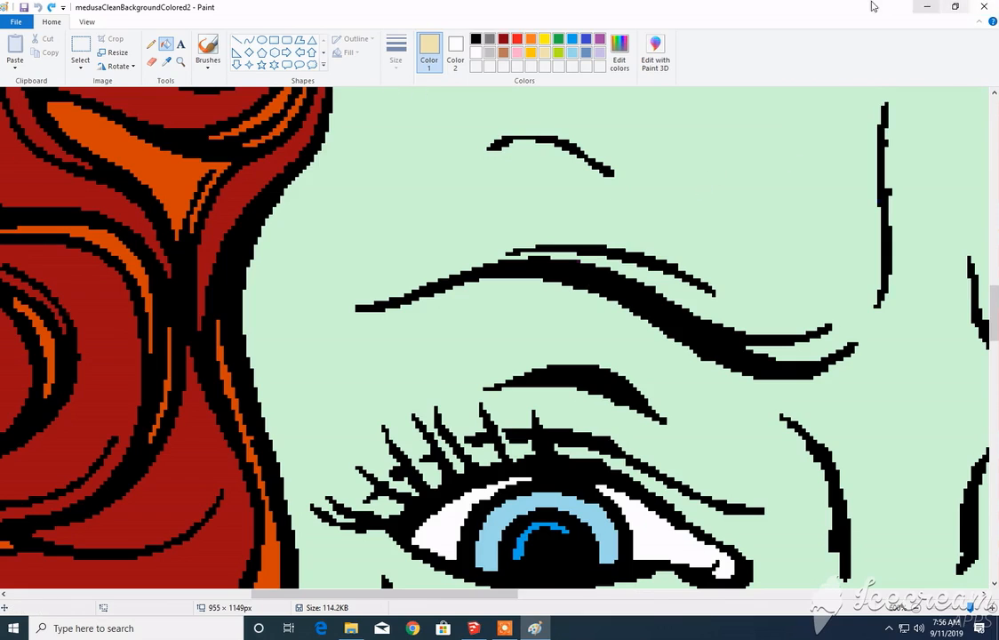
click(987, 7)
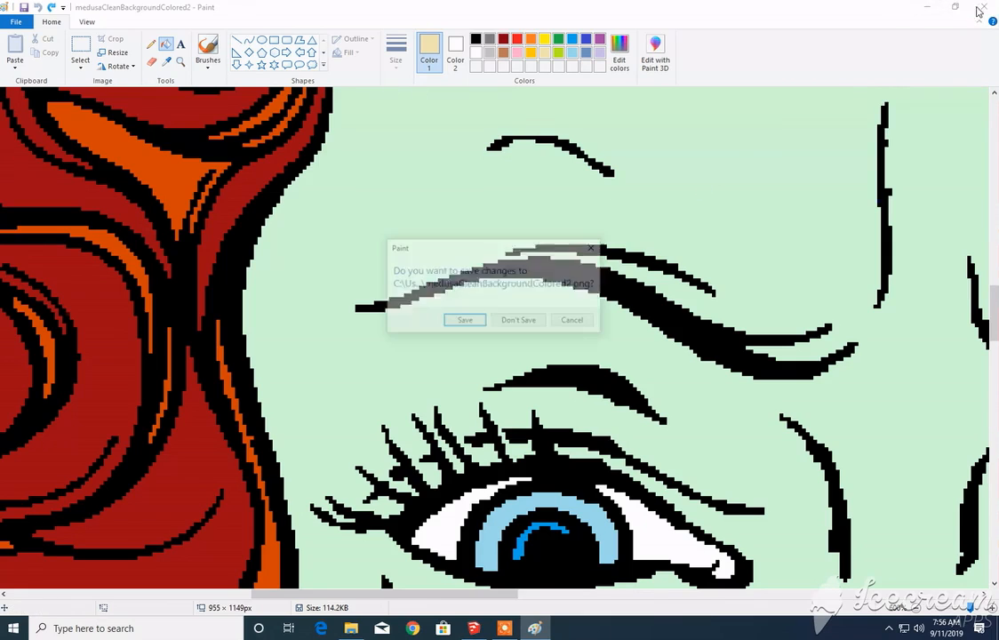
click(517, 323)
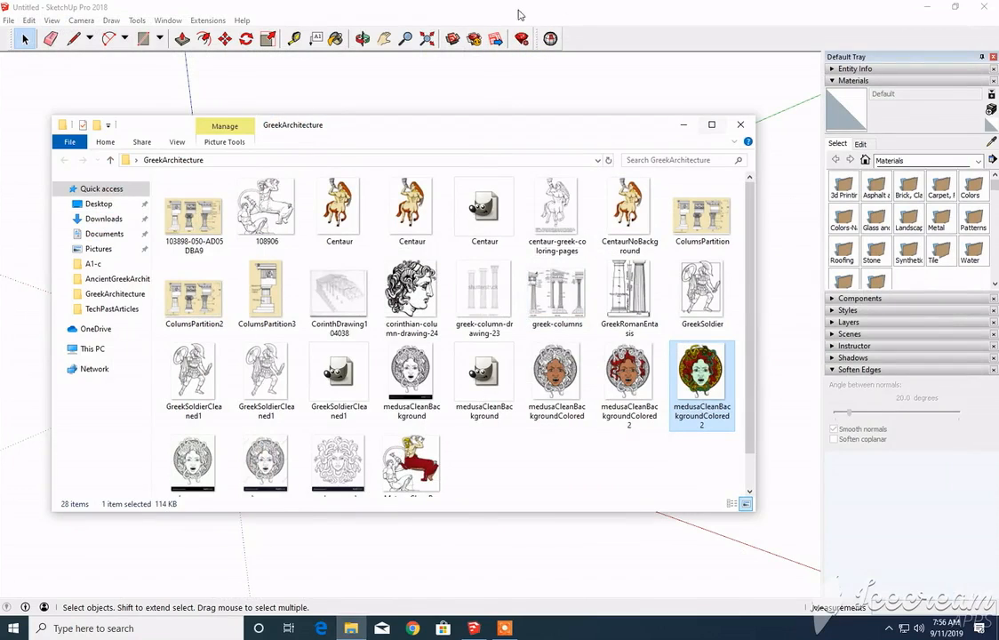
Step: Switch to SketchUp and delete the standing figure from the untitled model
click(435, 89)
scroll(242, 380, up, 5)
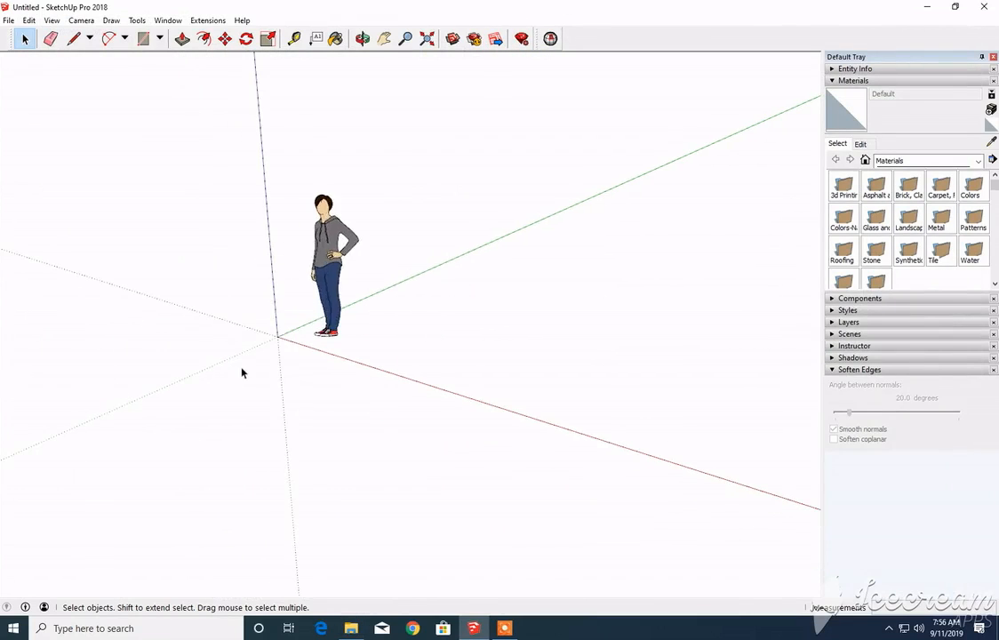
scroll(314, 263, up, 3)
drag(326, 266, 513, 374)
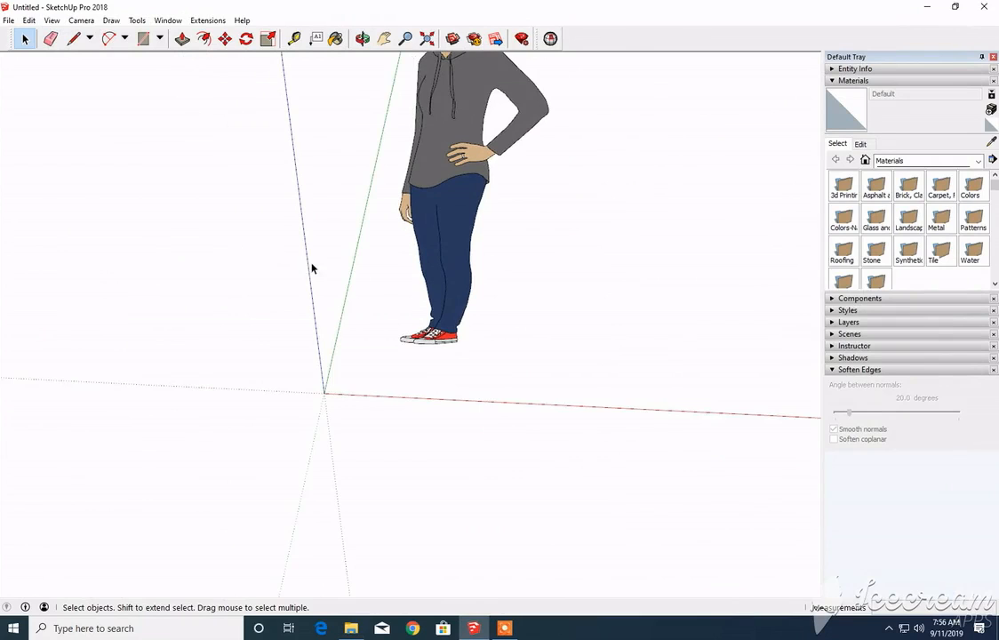
scroll(311, 261, up, 1)
click(463, 172)
key(Delete)
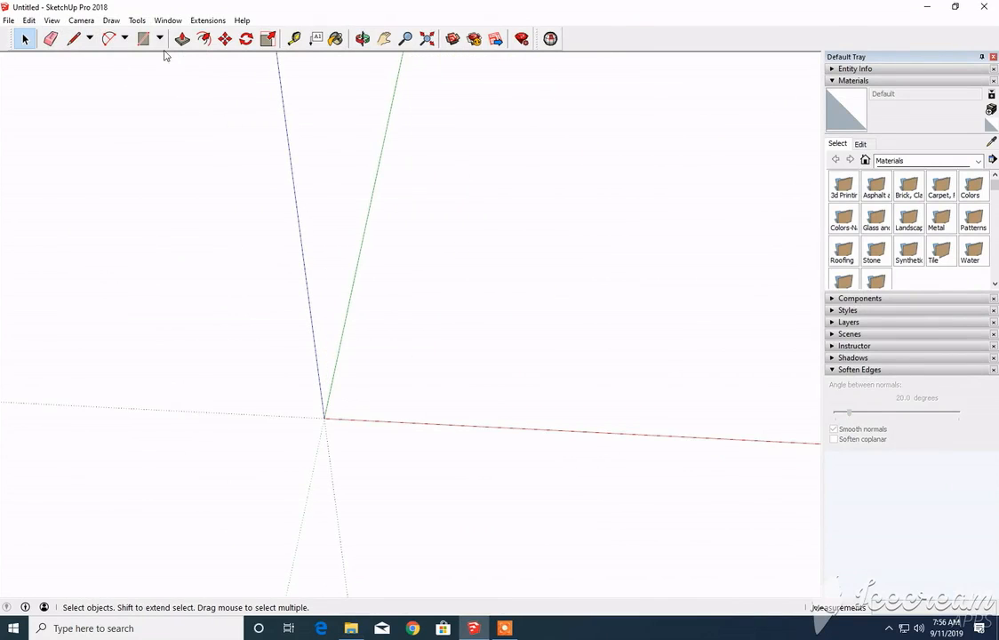
Step: Draw a 25 by 25 inch rectangle on the ground plane starting at the origin
click(143, 39)
click(325, 417)
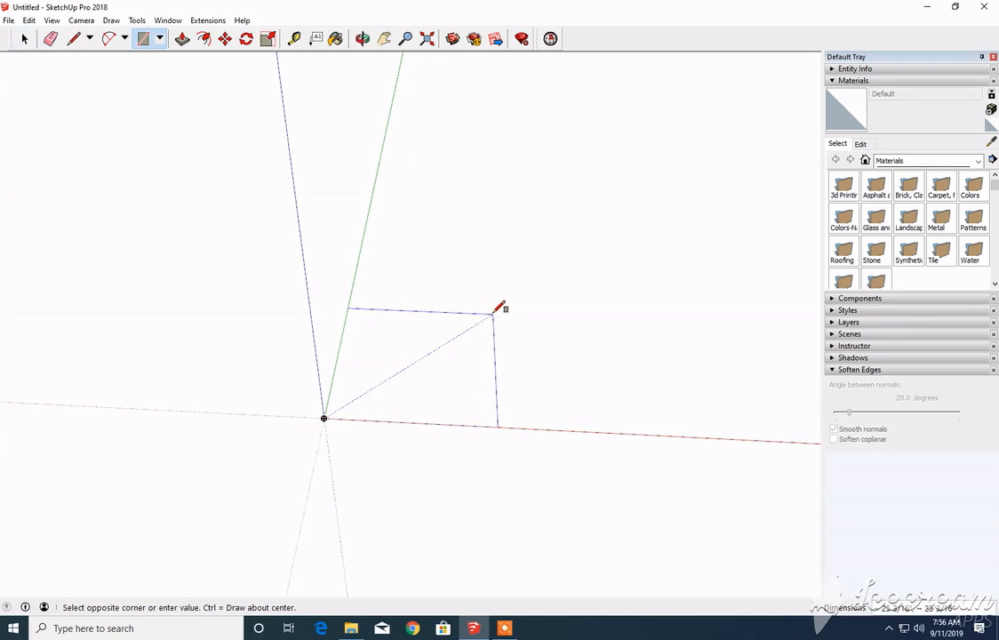
click(497, 312)
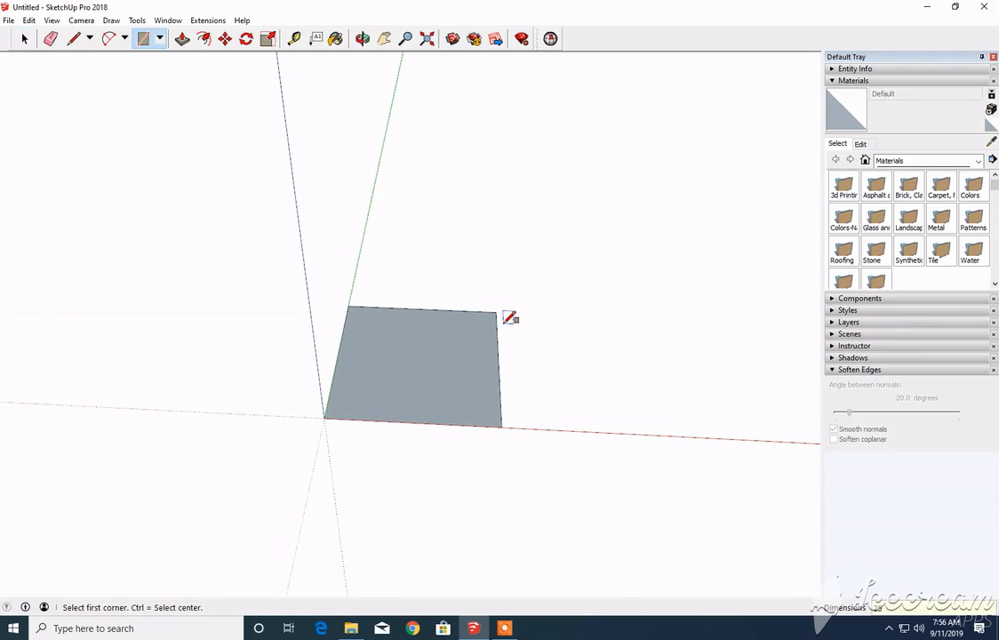
text(25,25)
key(Return)
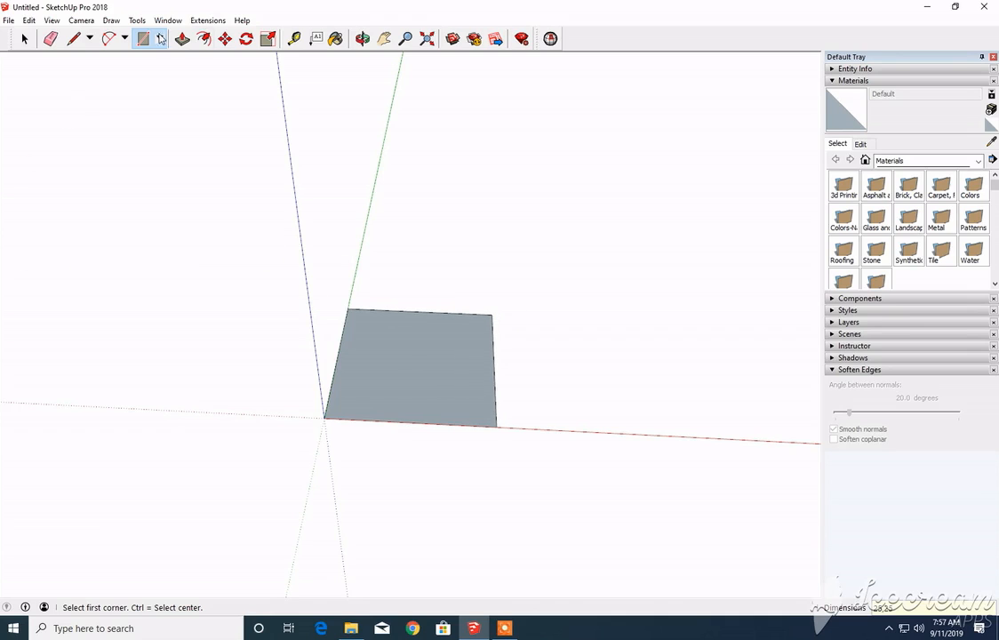
Step: Push/Pull the square face upward about 1 13/16" to form a thin slab
click(183, 38)
click(415, 363)
click(415, 355)
drag(680, 301, 468, 341)
scroll(465, 343, up, 4)
drag(373, 359, 464, 390)
scroll(402, 451, up, 2)
scroll(403, 452, down, 2)
scroll(464, 390, up, 1)
scroll(463, 390, down, 1)
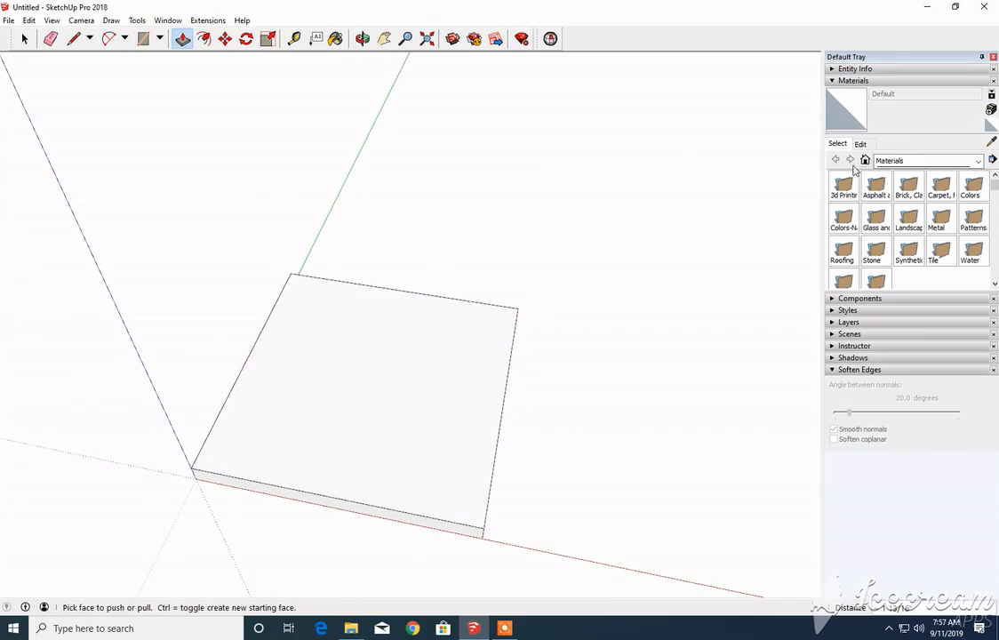
Step: Create a new material using medusaCleanBackgroundColored2.png from the desktop's GreekArchitecture folder as its texture image
click(992, 111)
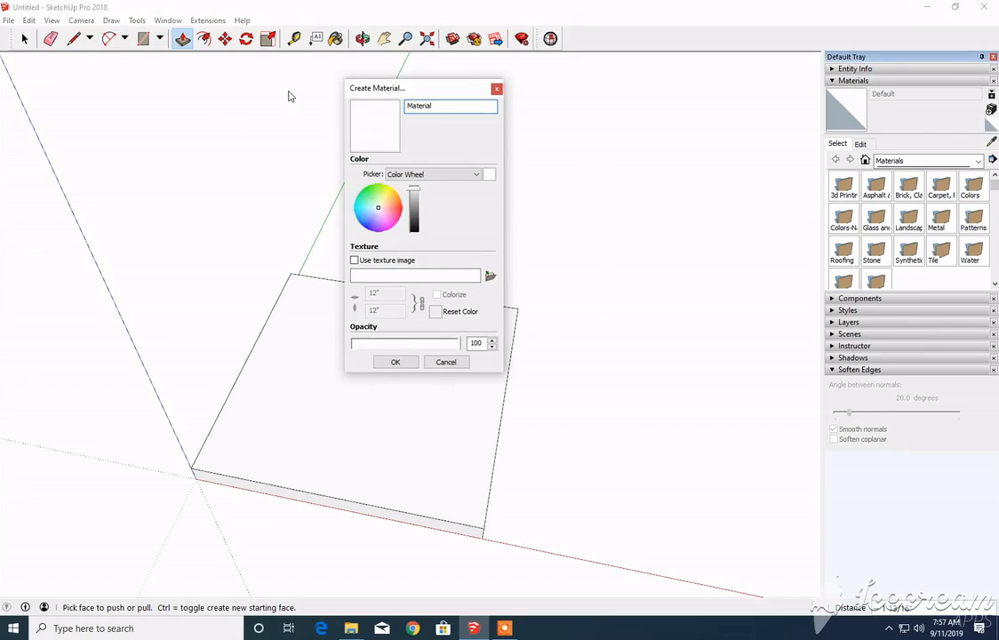
click(490, 278)
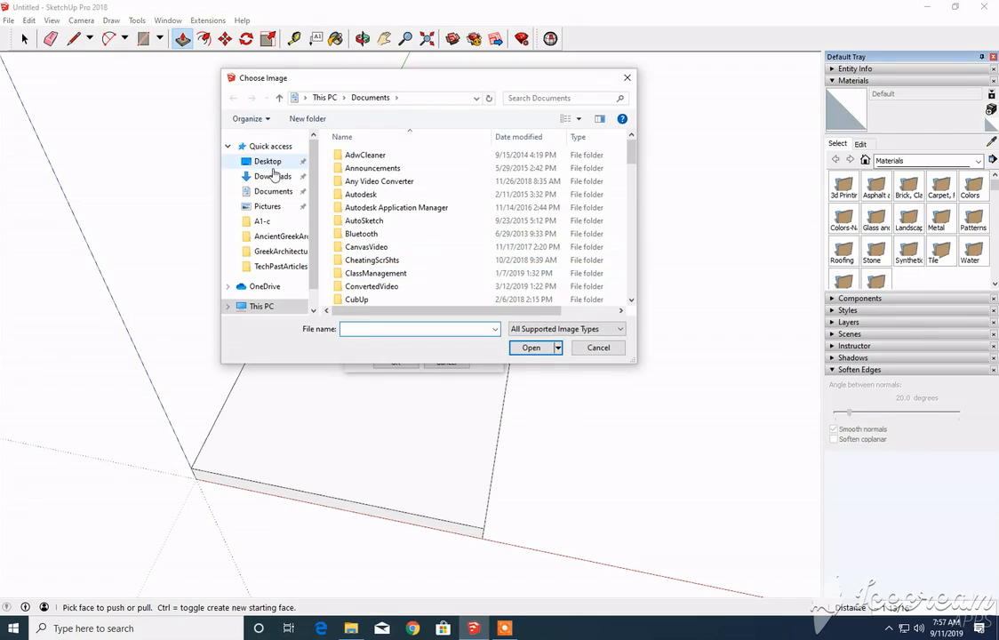
click(267, 162)
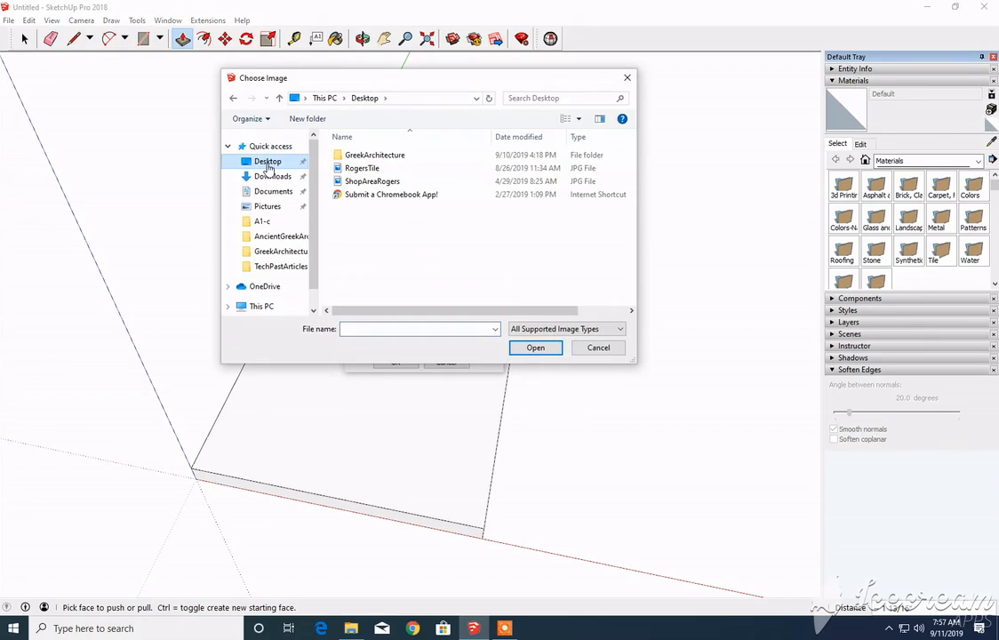
double_click(371, 154)
scroll(507, 178, down, 3)
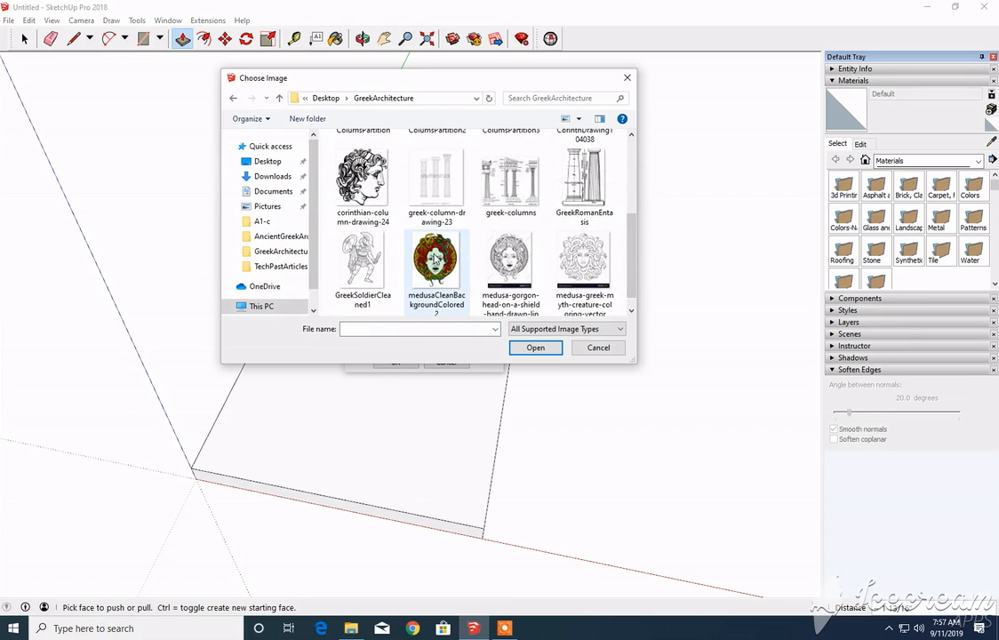
click(463, 282)
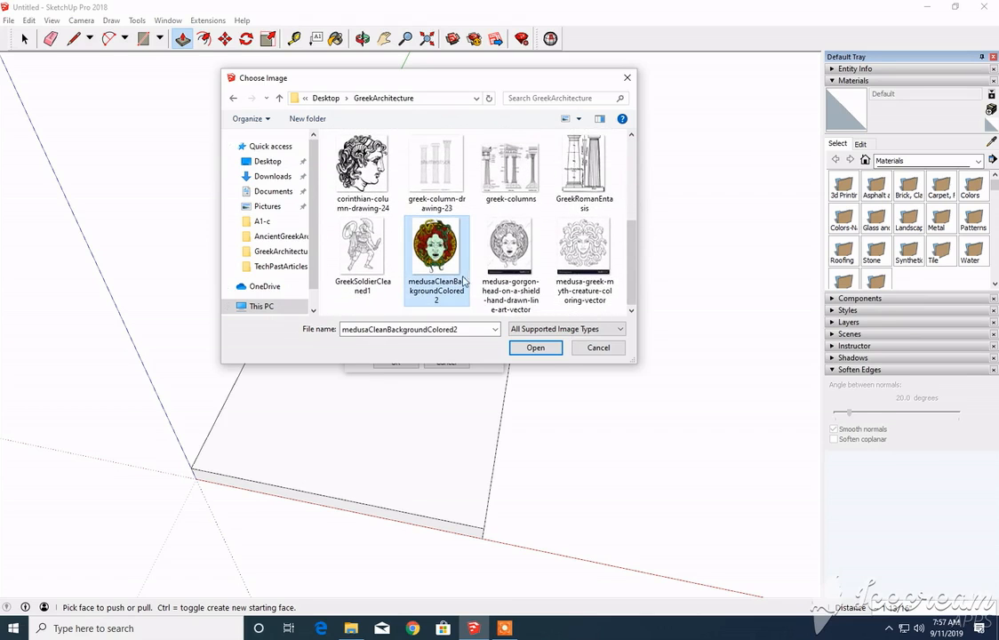
click(537, 348)
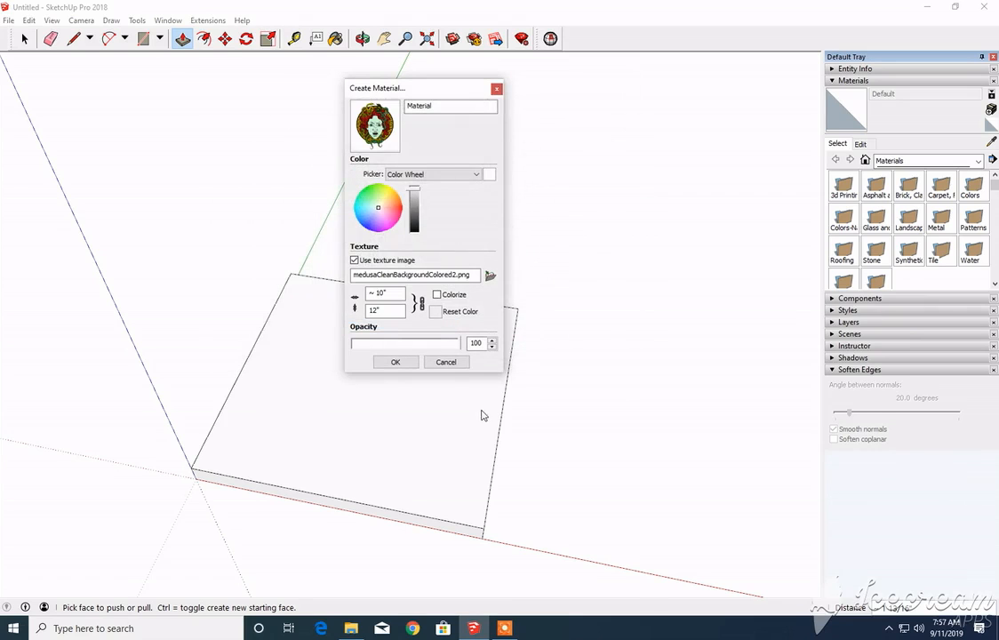
click(396, 362)
Step: Paint the slab's top face with the new Medusa material
click(391, 356)
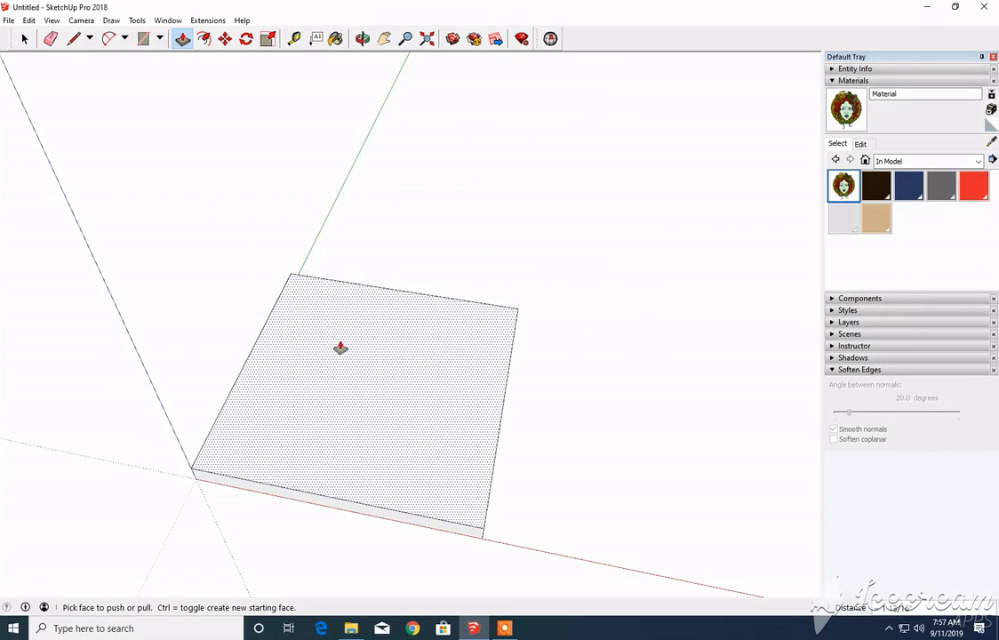
scroll(309, 440, up, 1)
scroll(308, 440, down, 2)
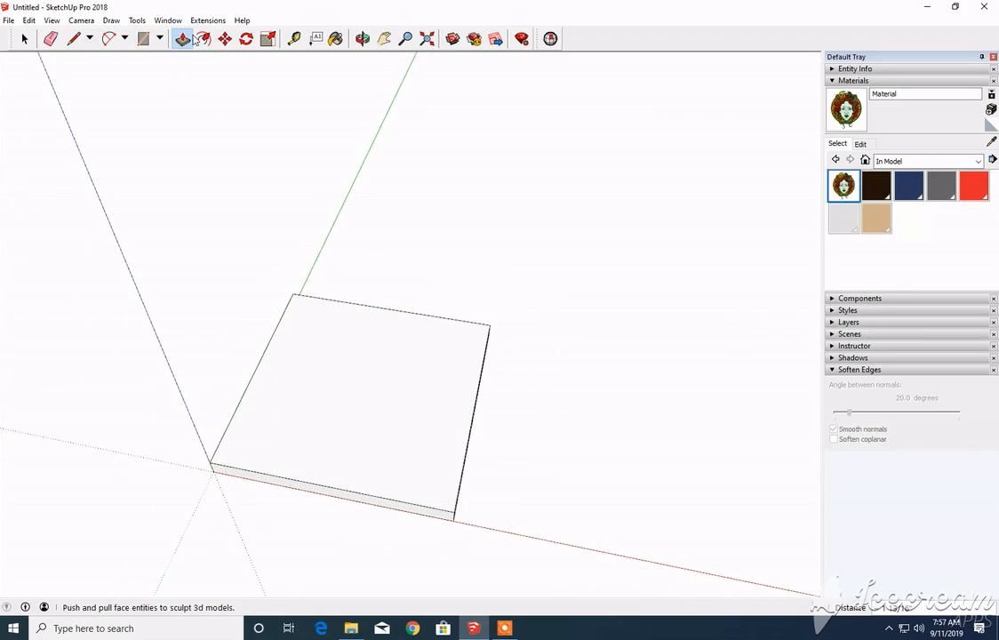
click(335, 38)
click(359, 304)
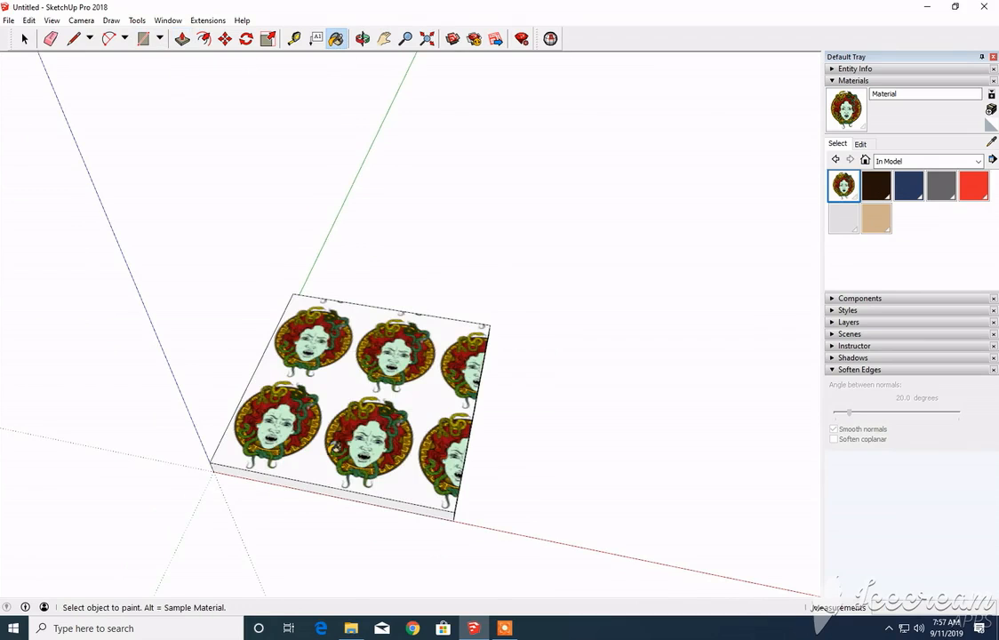
scroll(364, 456, up, 3)
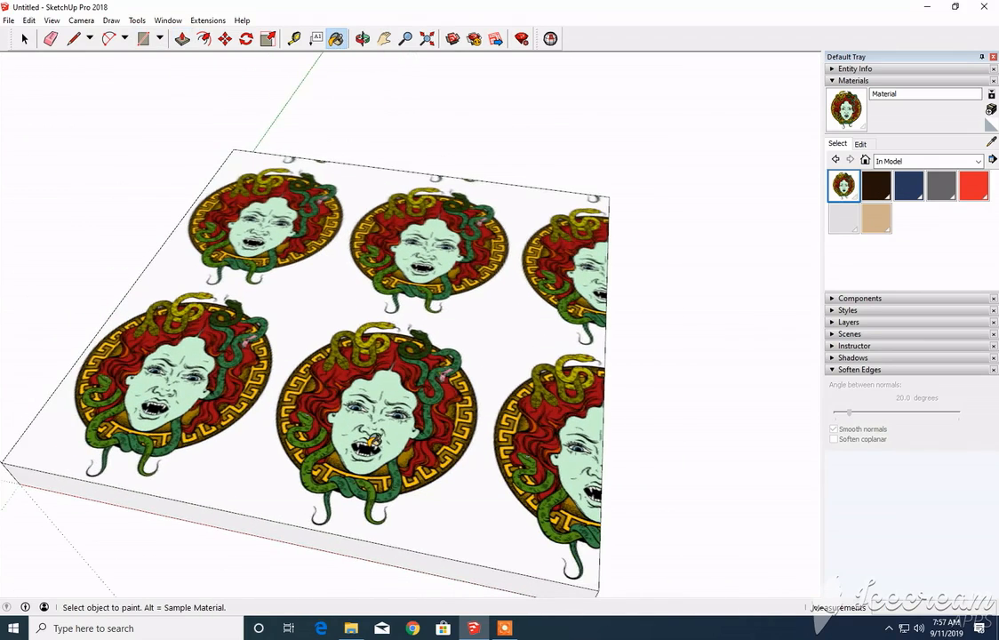
Step: Position the texture on the slab's top face, enlarging the Medusa image and shifting it toward the back edge
click(24, 40)
click(24, 40)
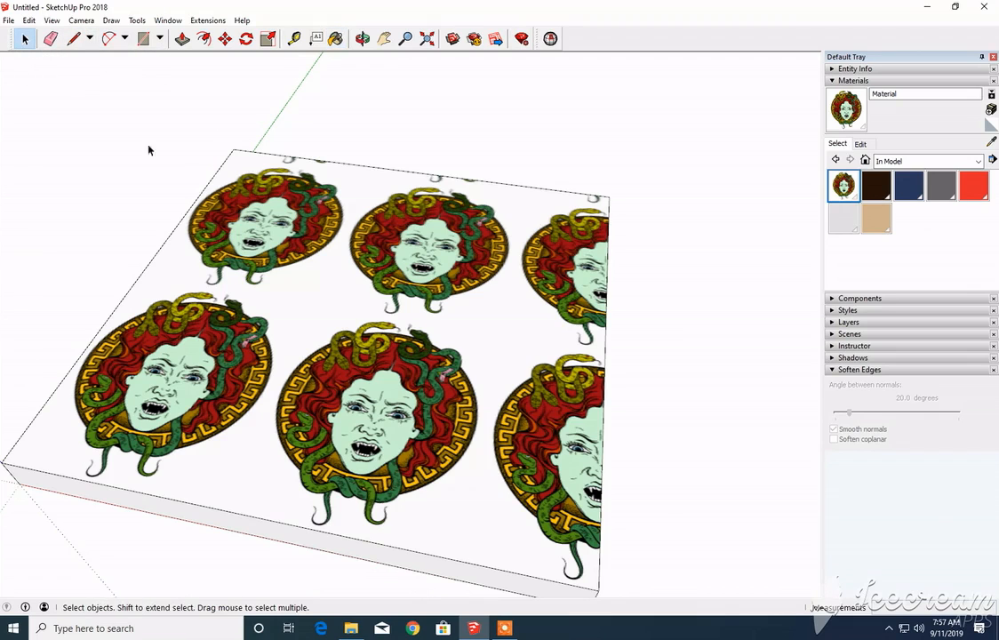
click(276, 304)
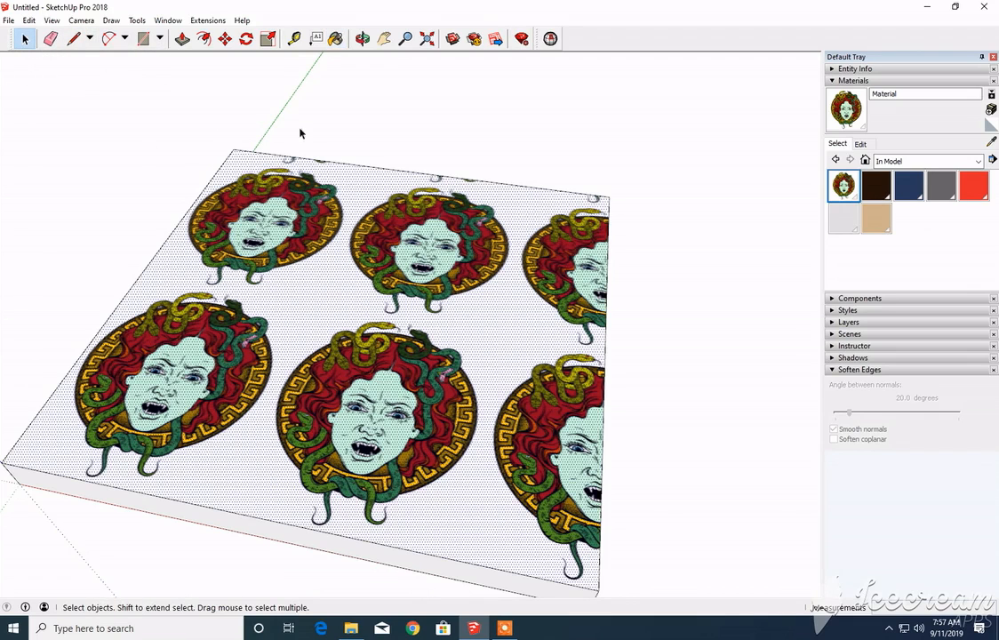
right_click(326, 307)
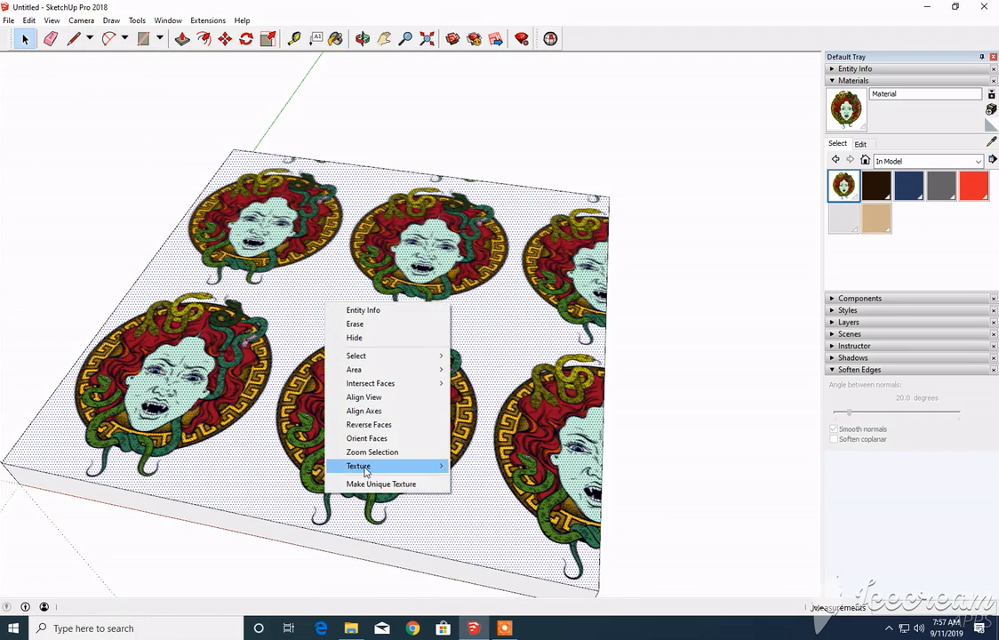
mouse_move(365, 472)
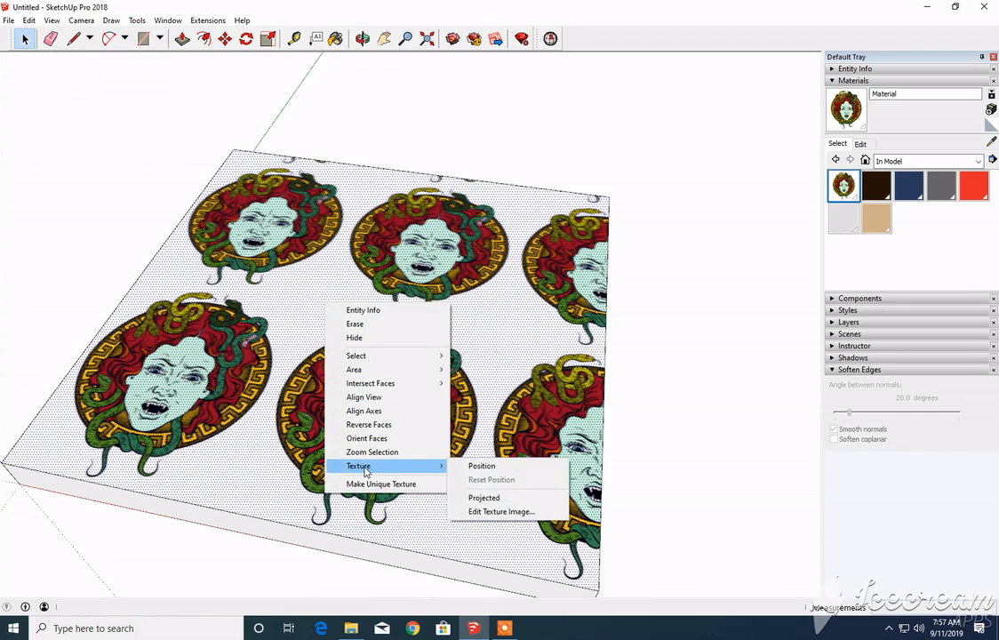
click(482, 468)
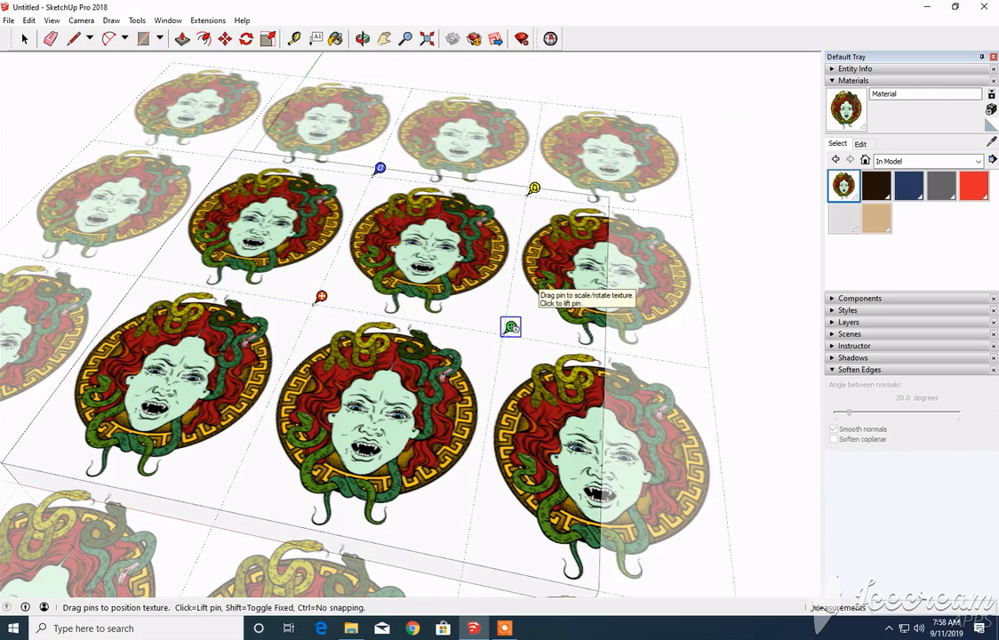
drag(511, 327, 631, 346)
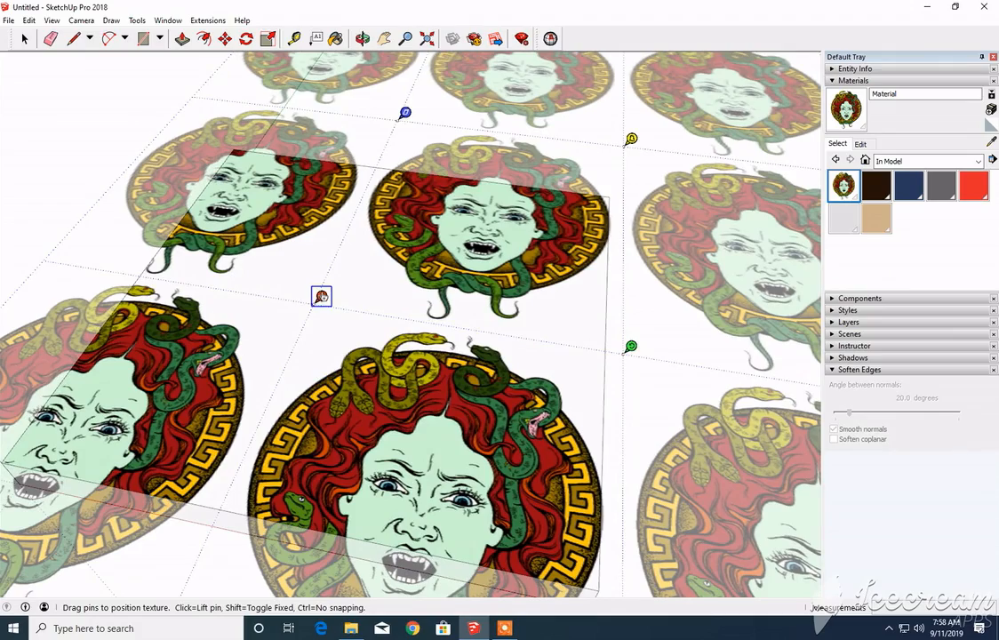
drag(321, 295, 317, 192)
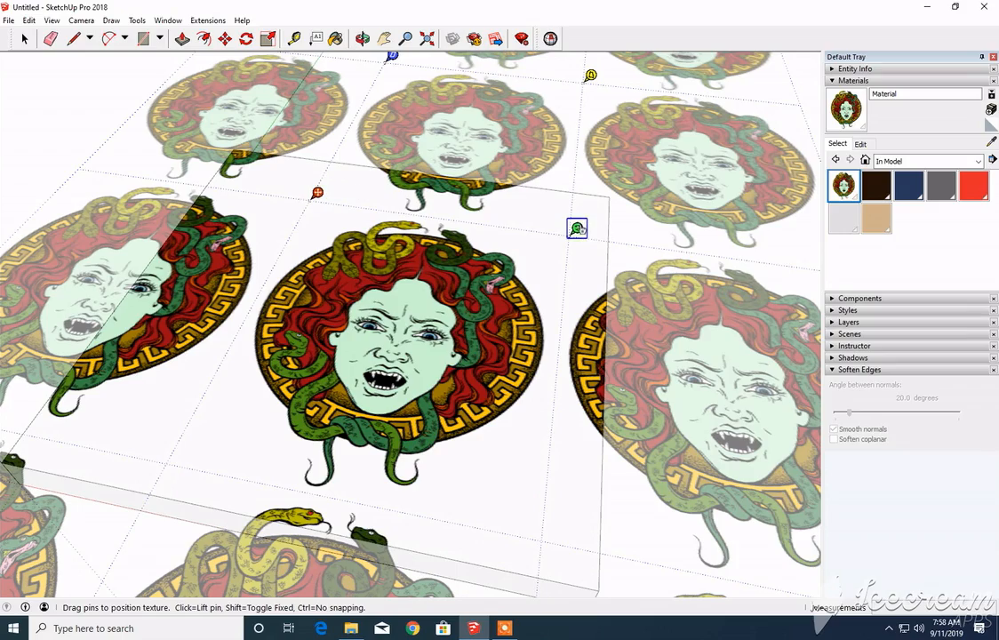
Step: Enlarge the Medusa texture further and move its scaling pins near the slab's back corners so a single image fills the top face
drag(577, 229, 661, 240)
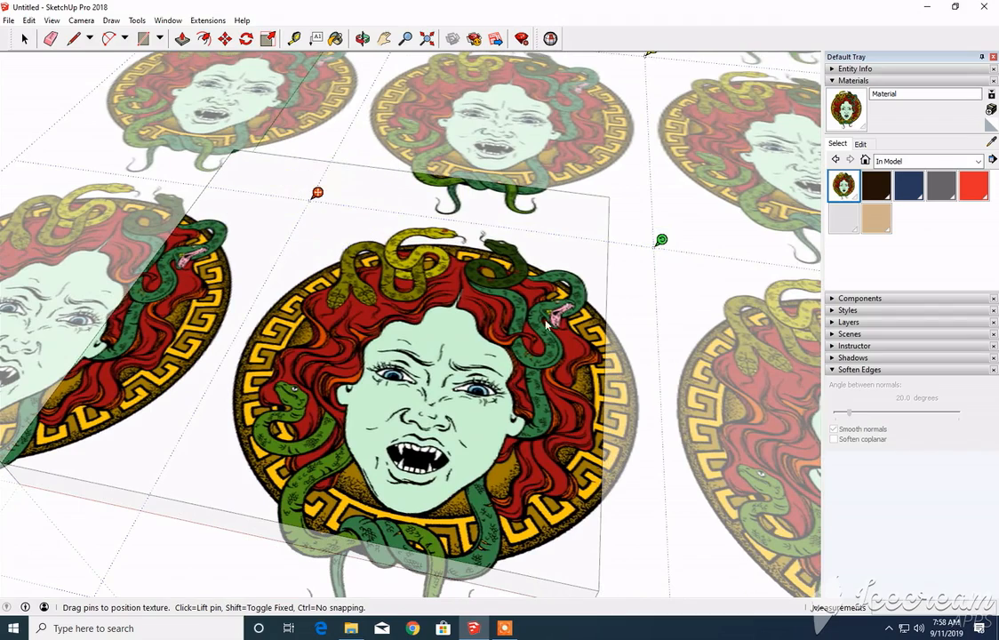
drag(317, 192, 275, 158)
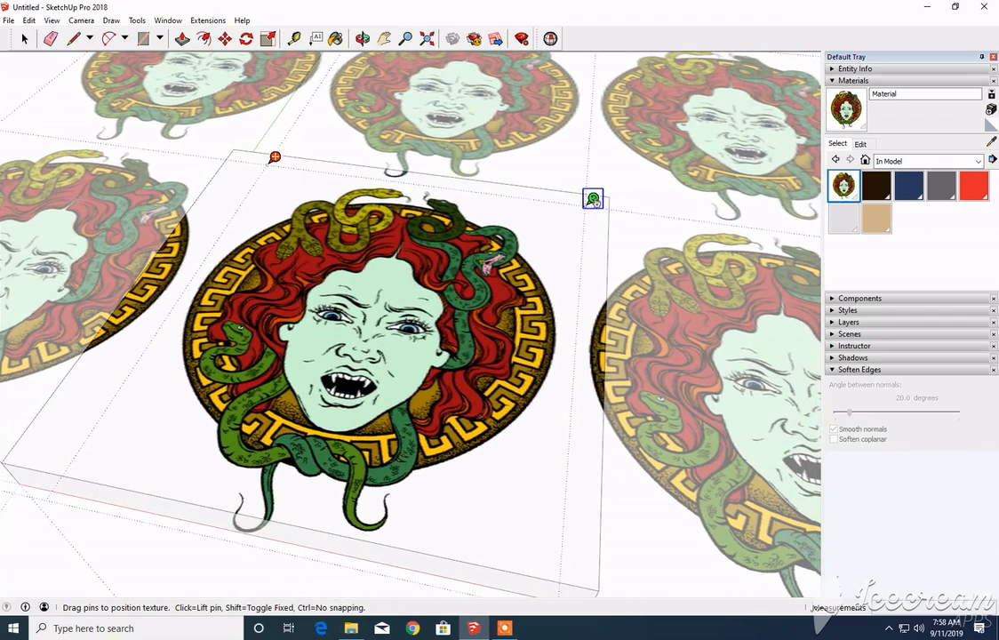
drag(593, 198, 648, 206)
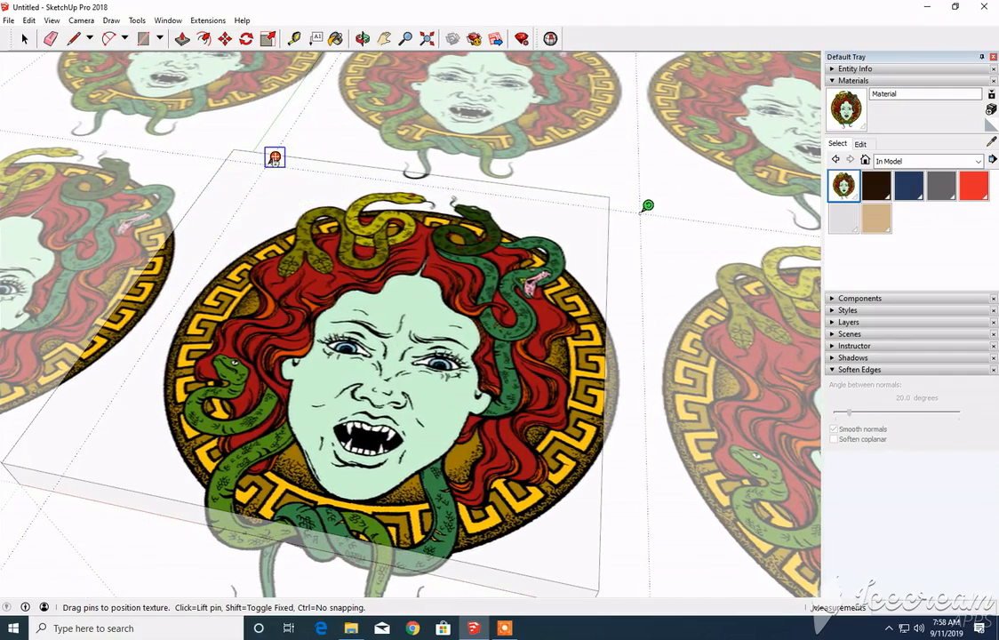
drag(273, 158, 254, 138)
mouse_move(612, 183)
mouse_down()
mouse_move(609, 197)
mouse_move(631, 184)
mouse_move(594, 187)
mouse_up()
drag(357, 299, 368, 299)
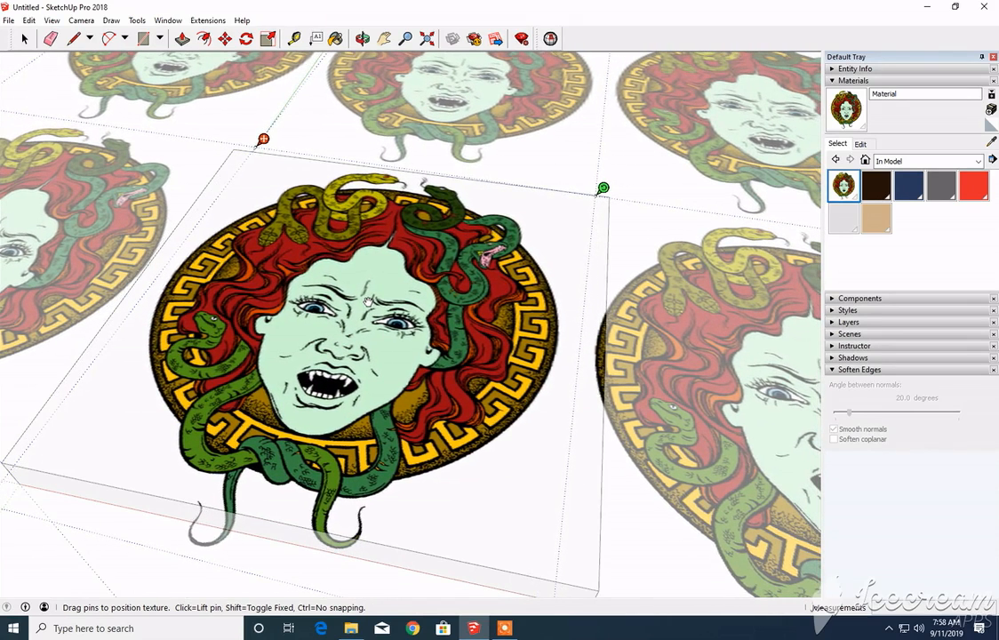